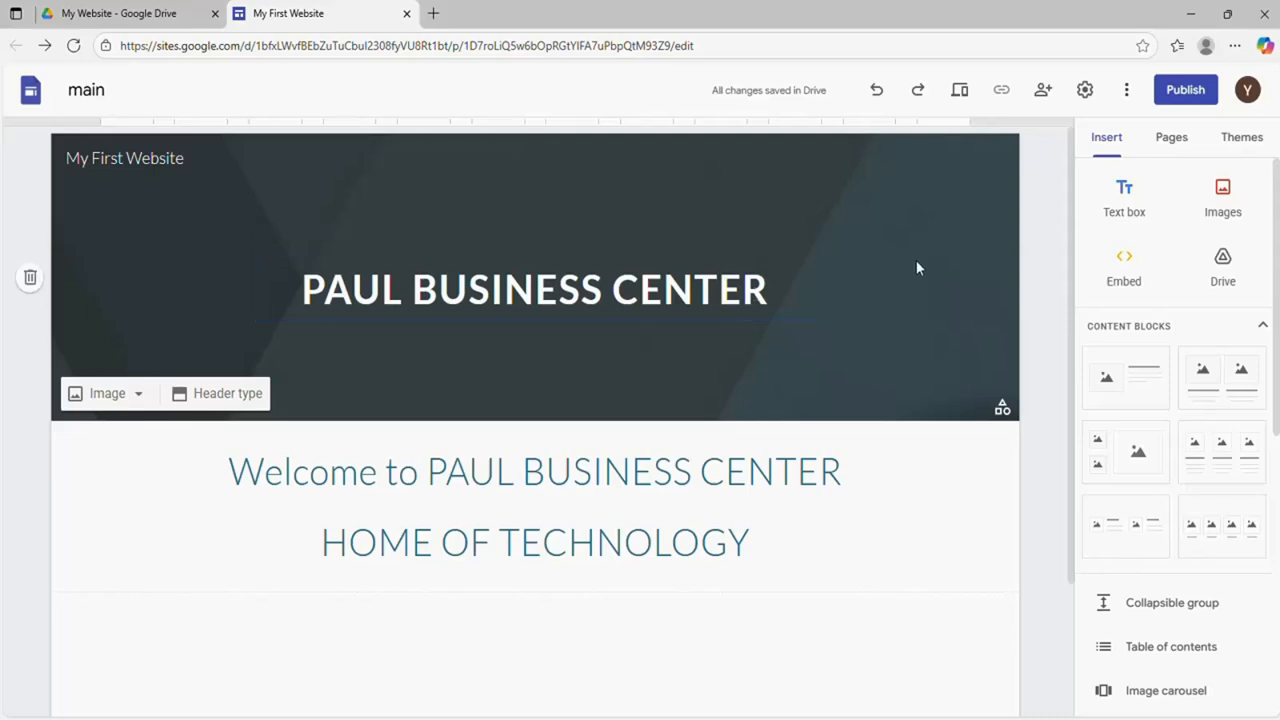
Preview the site in tablet, phone and large-screen layouts, and return to the editor.
left_click(960, 95)
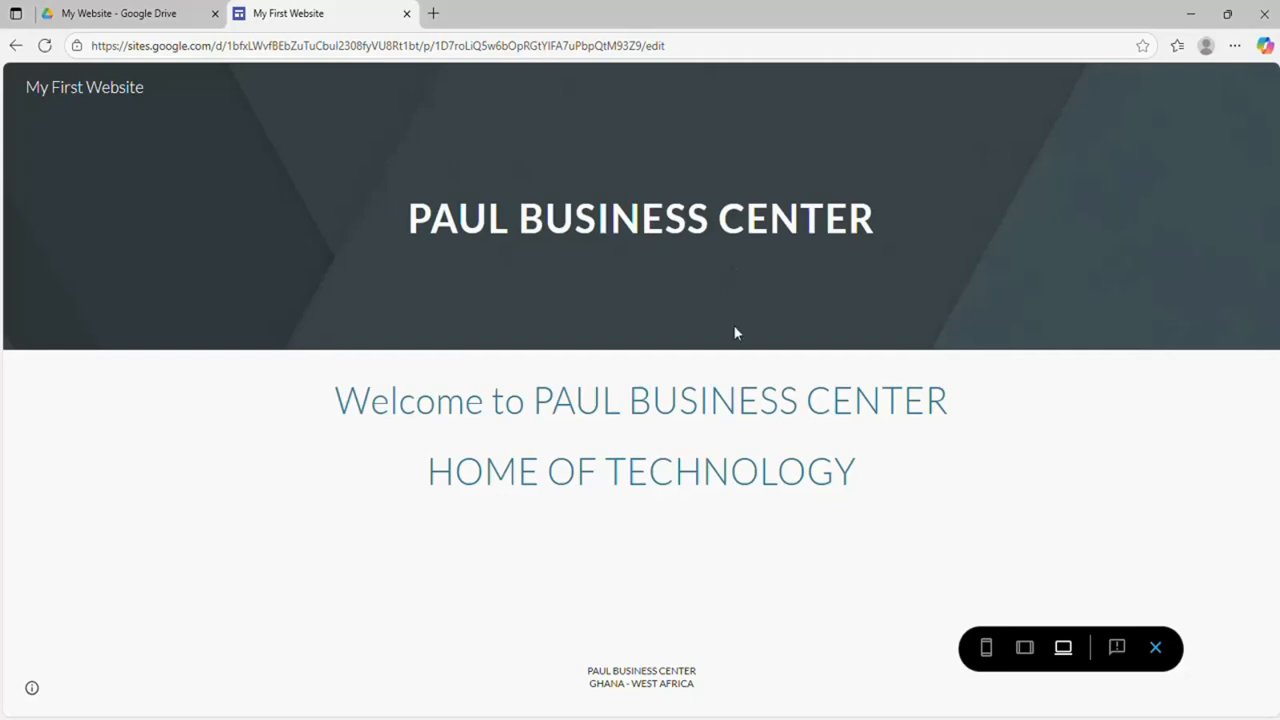
left_click(1025, 650)
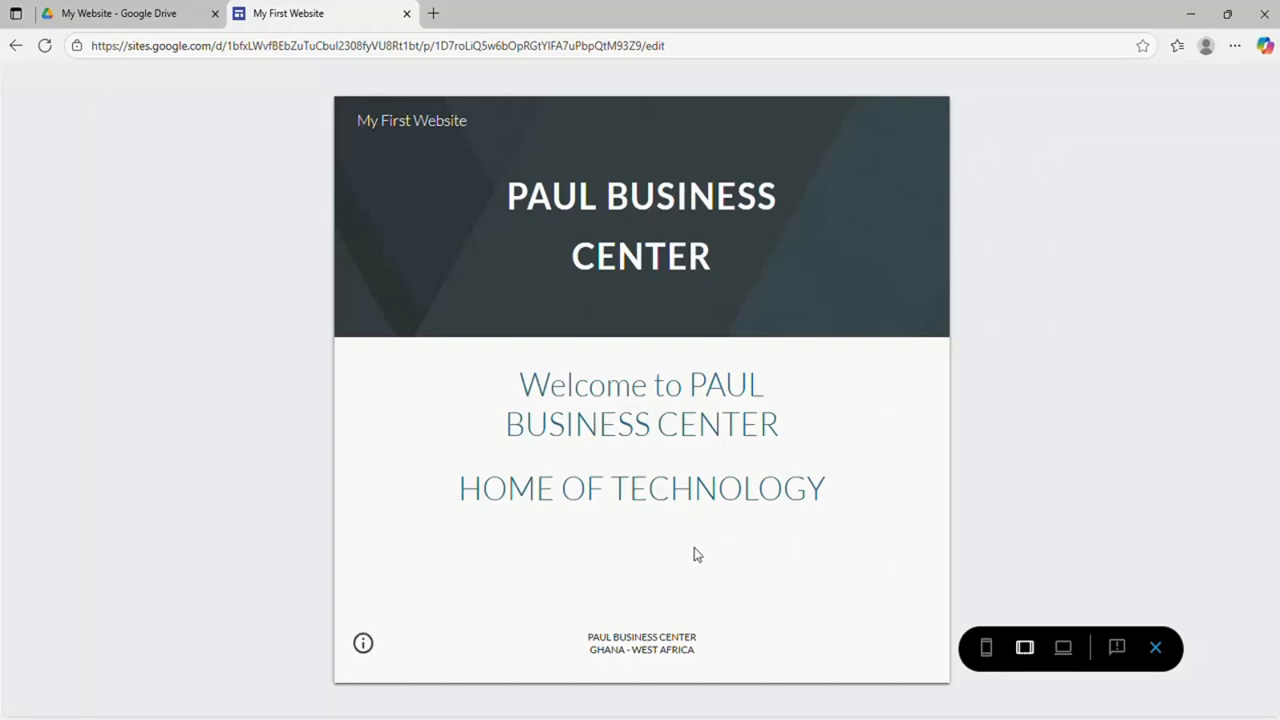
left_click(985, 649)
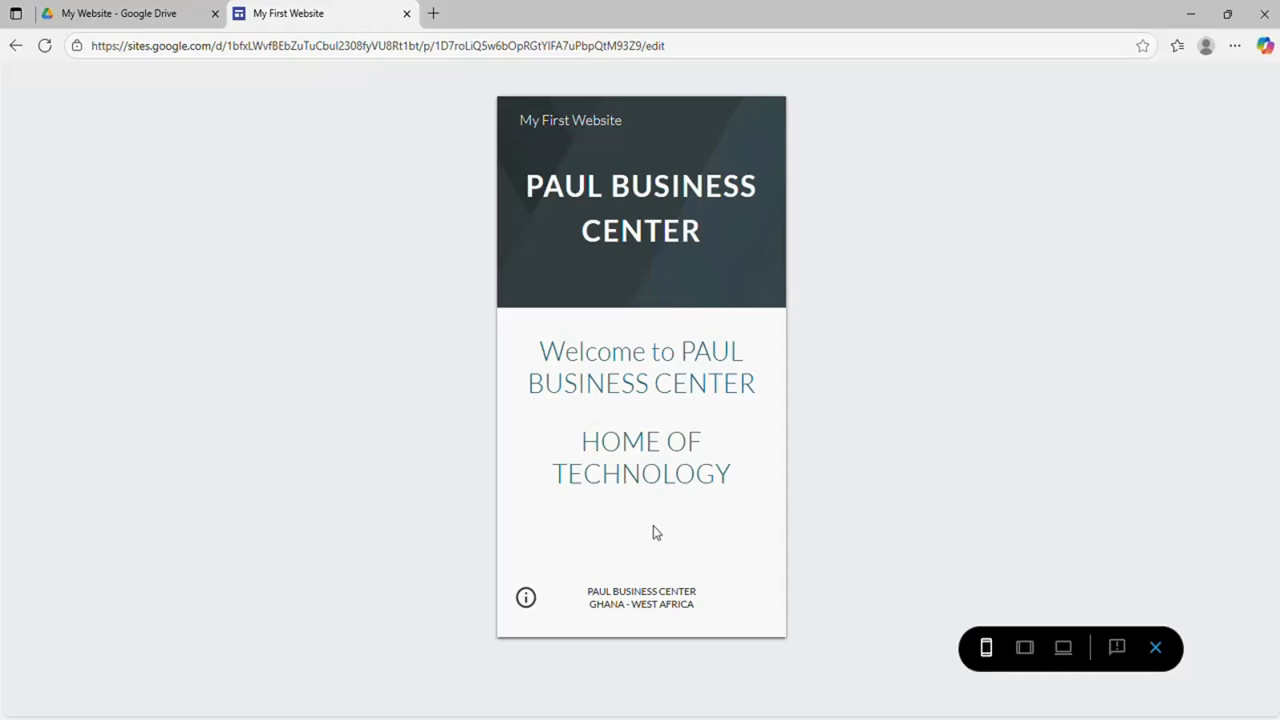
left_click(1024, 648)
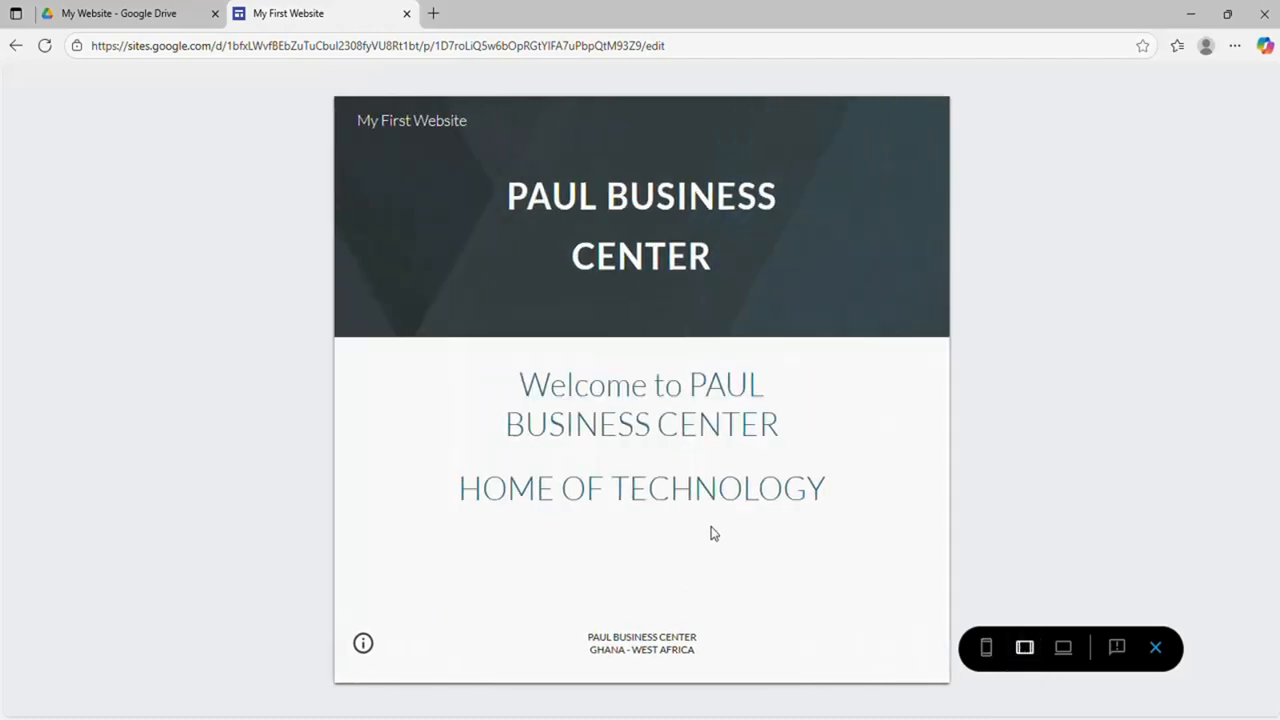
left_click(1064, 652)
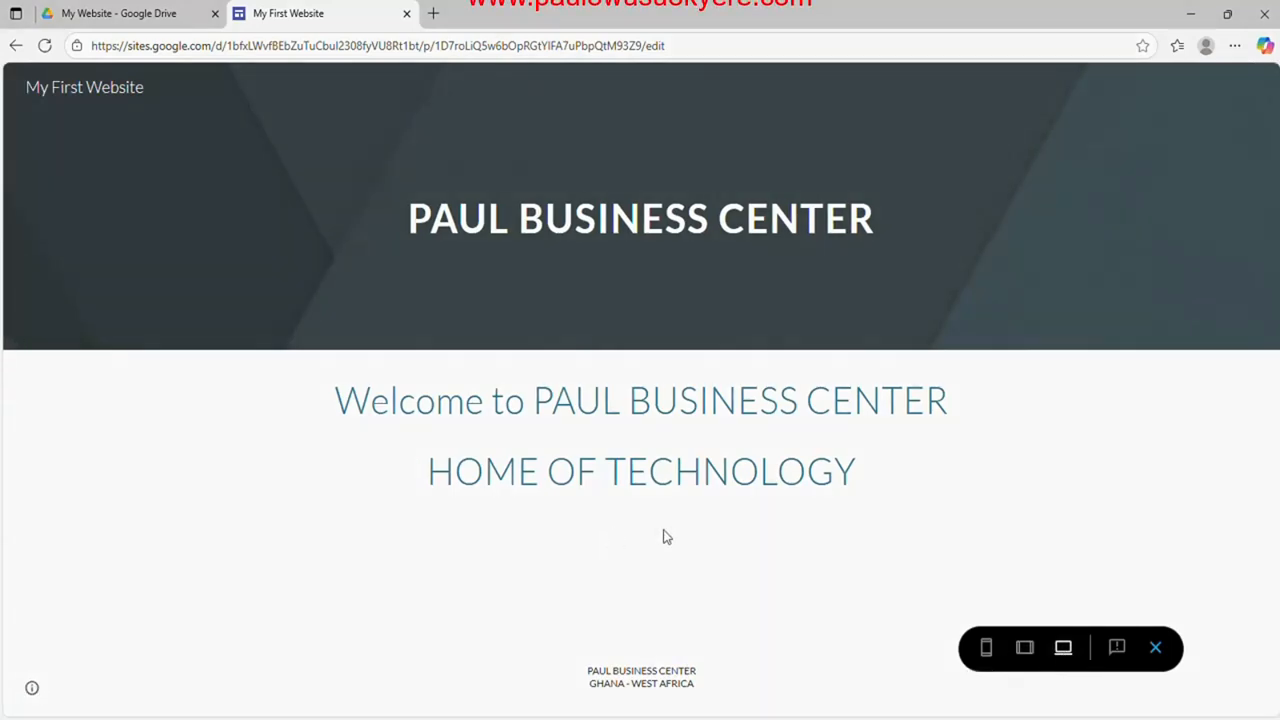
left_click(1155, 649)
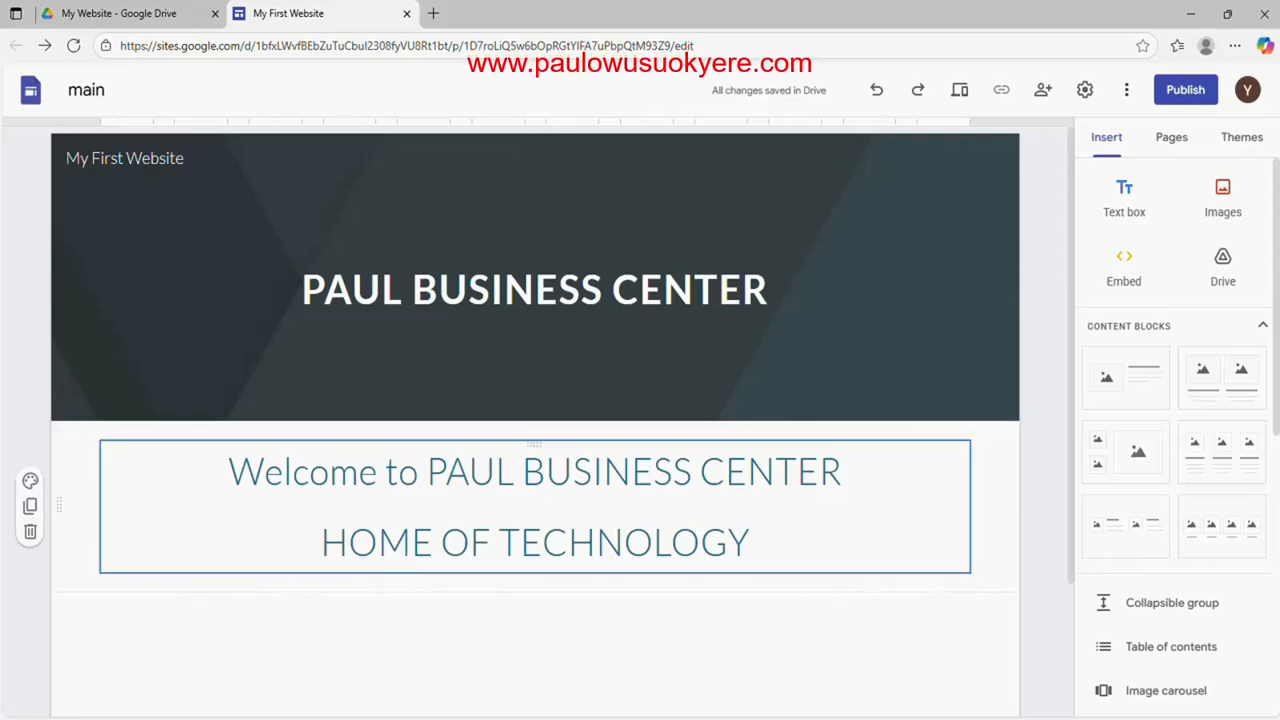
Upload the image file "1 (2)" from the Desktop folder onto the page.
left_click(288, 570)
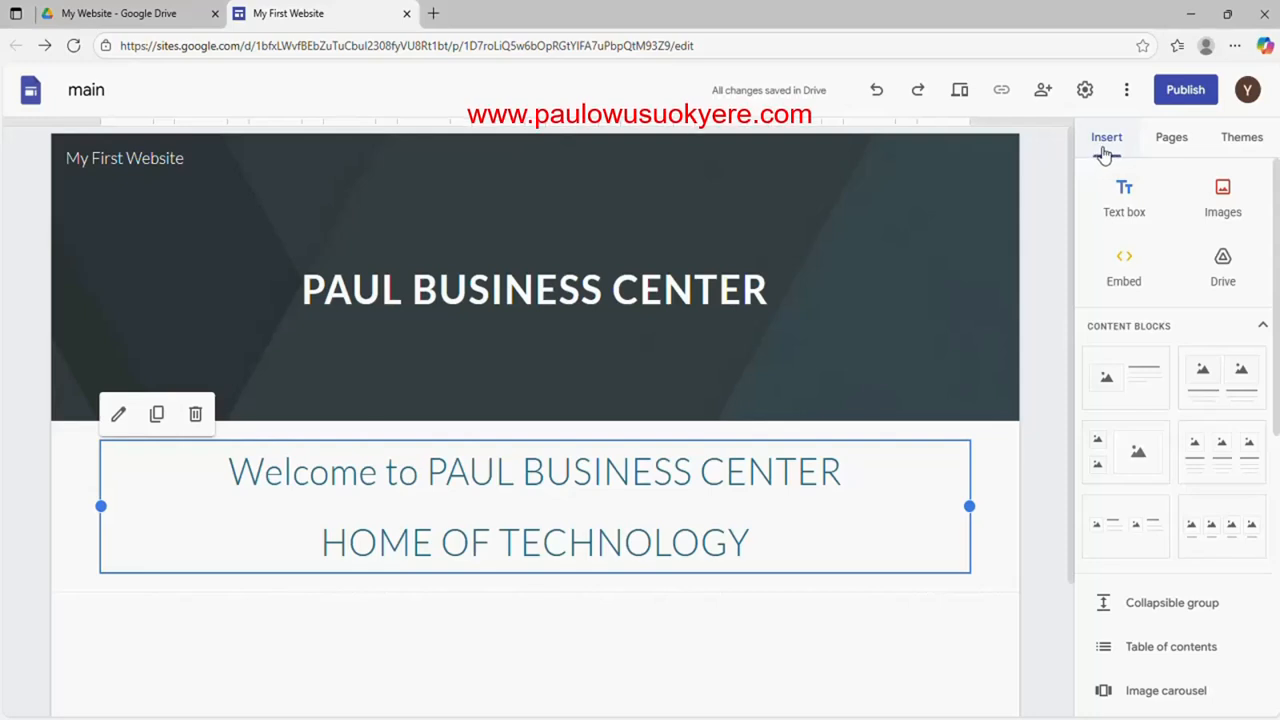
left_click(1222, 198)
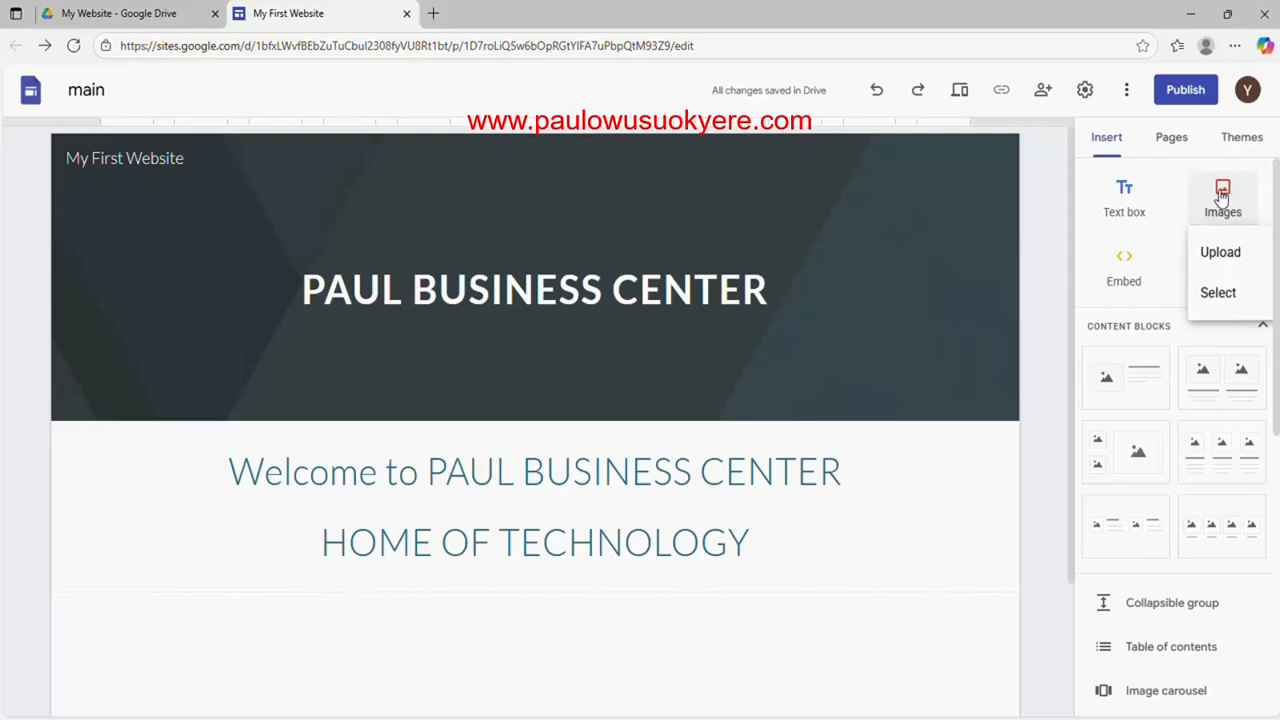
left_click(1215, 260)
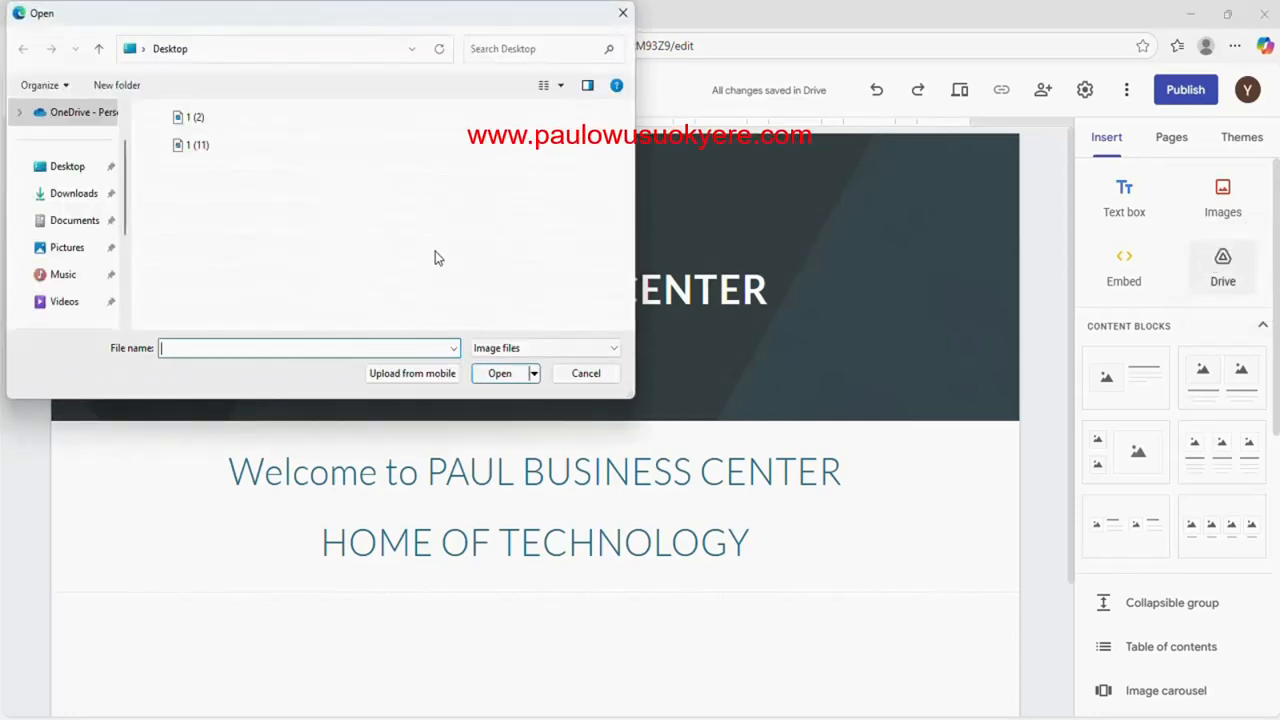
left_click(68, 172)
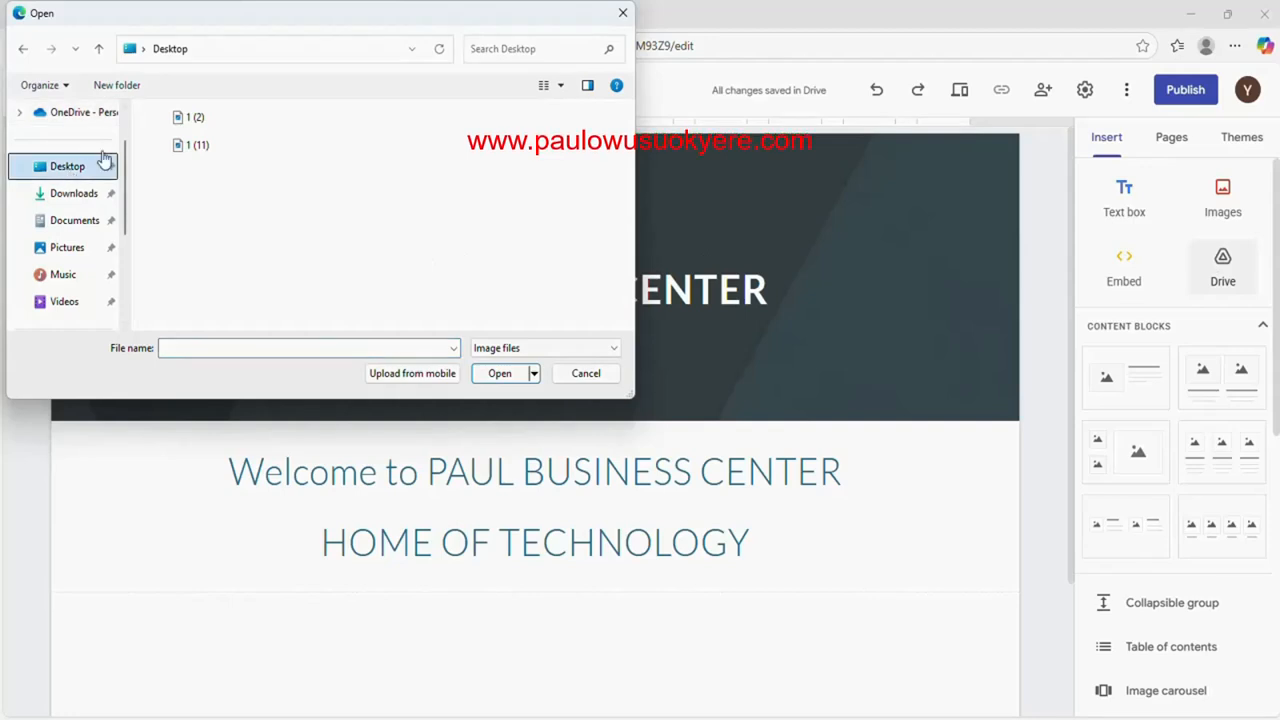
left_click(179, 124)
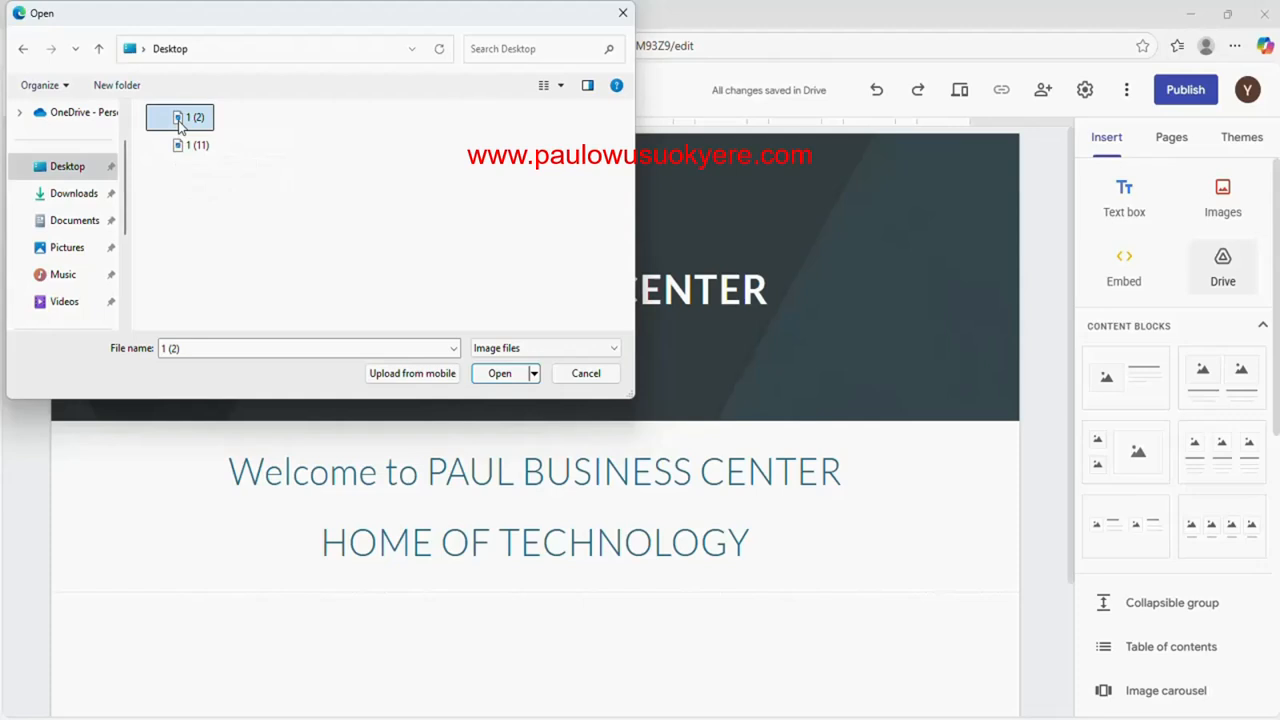
left_click(497, 376)
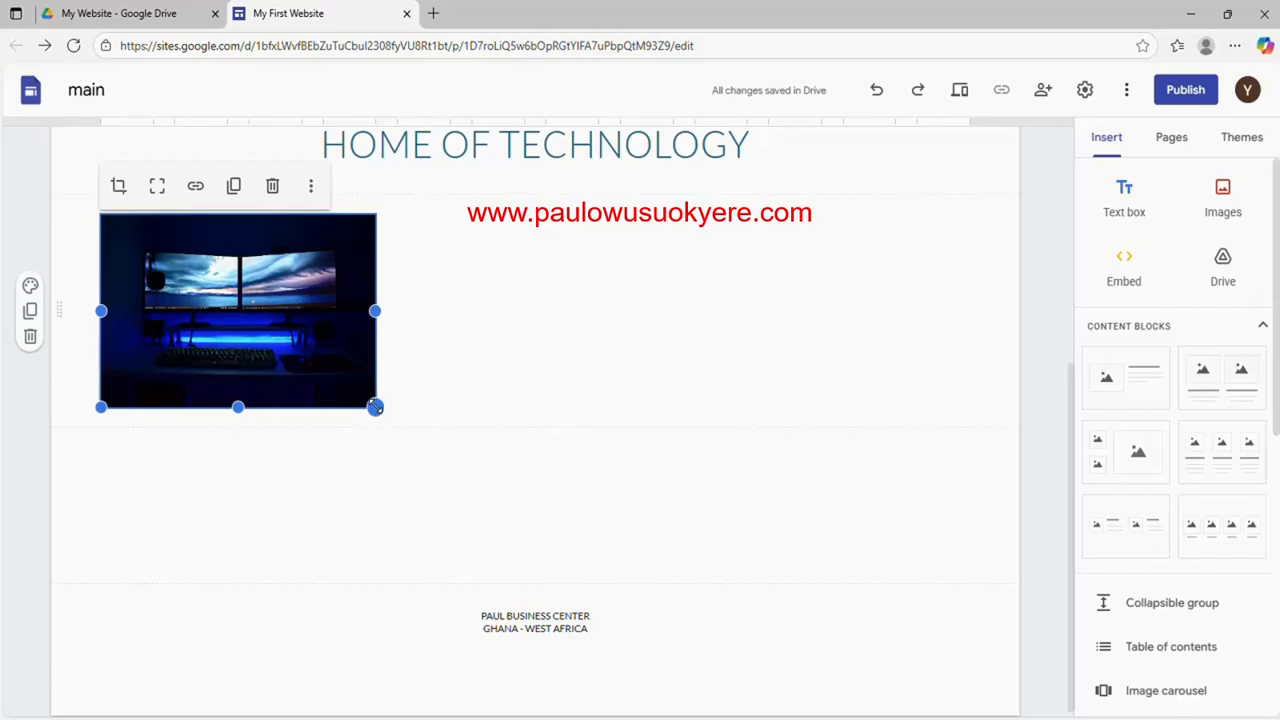
Stretch the uploaded image across the full content width and increase its height to show both monitors and the keyboard.
mouse_move(375, 407)
left_mouse_down()
mouse_move(529, 486)
mouse_move(358, 412)
mouse_move(363, 423)
left_mouse_up()
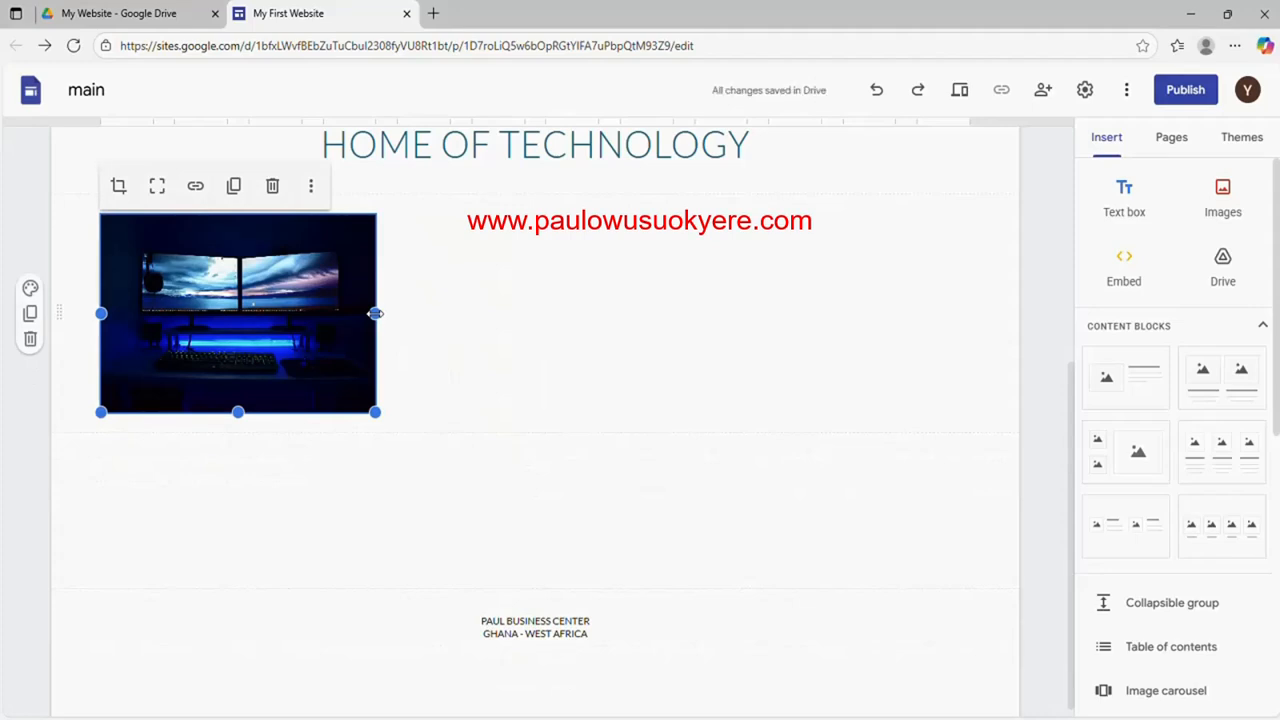
left_click_drag(376, 313, 976, 377)
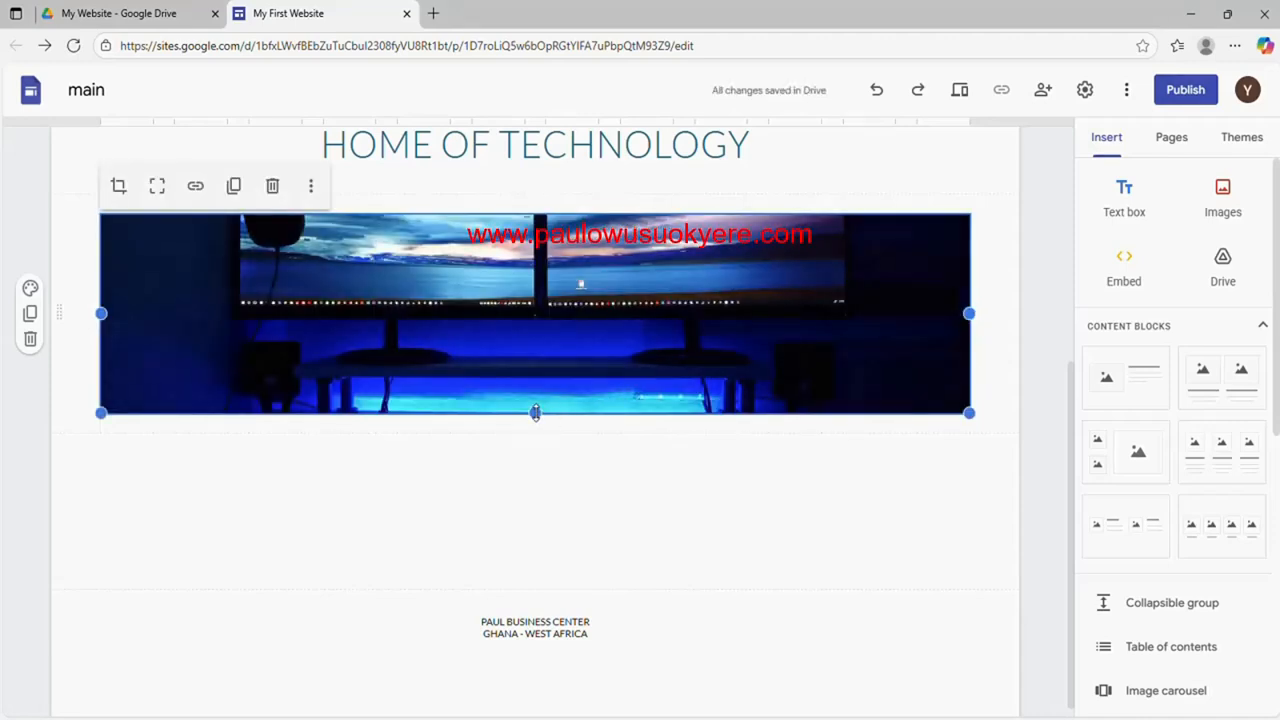
left_click_drag(535, 412, 535, 695)
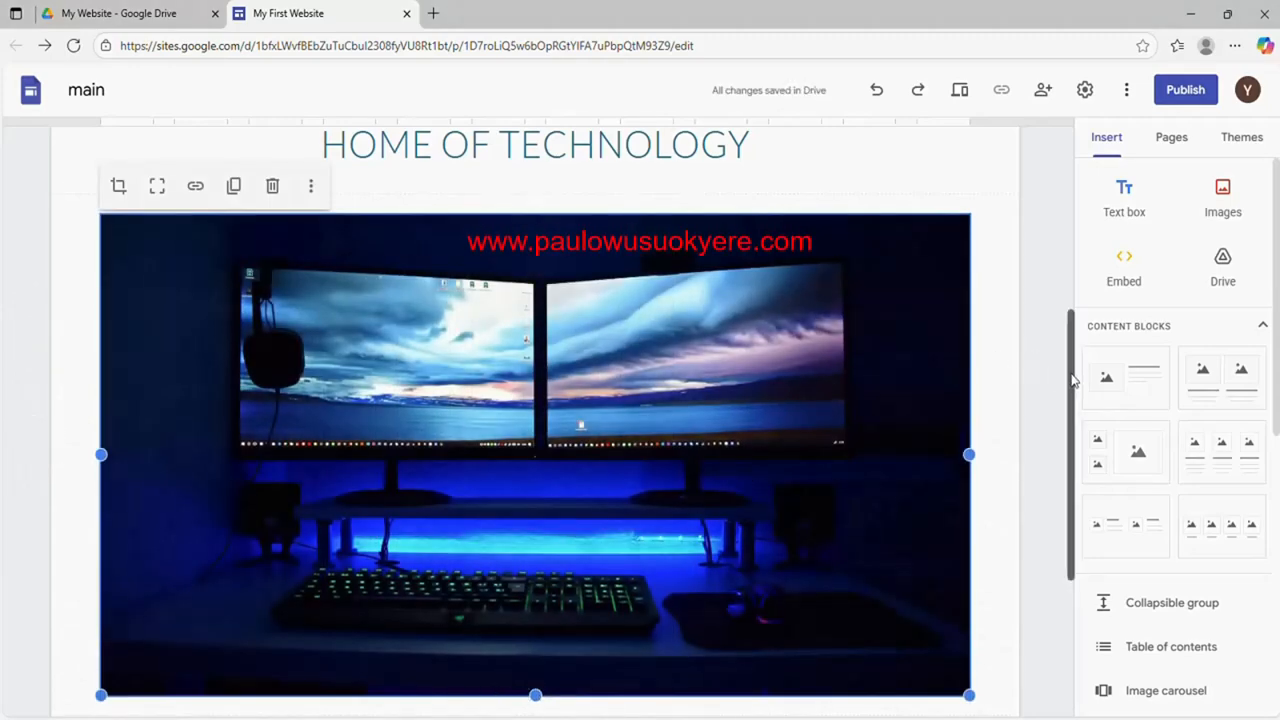
mouse_move(1073, 380)
left_mouse_down()
mouse_move(1074, 431)
mouse_move(1067, 247)
mouse_move(1072, 436)
mouse_move(1071, 391)
left_mouse_up()
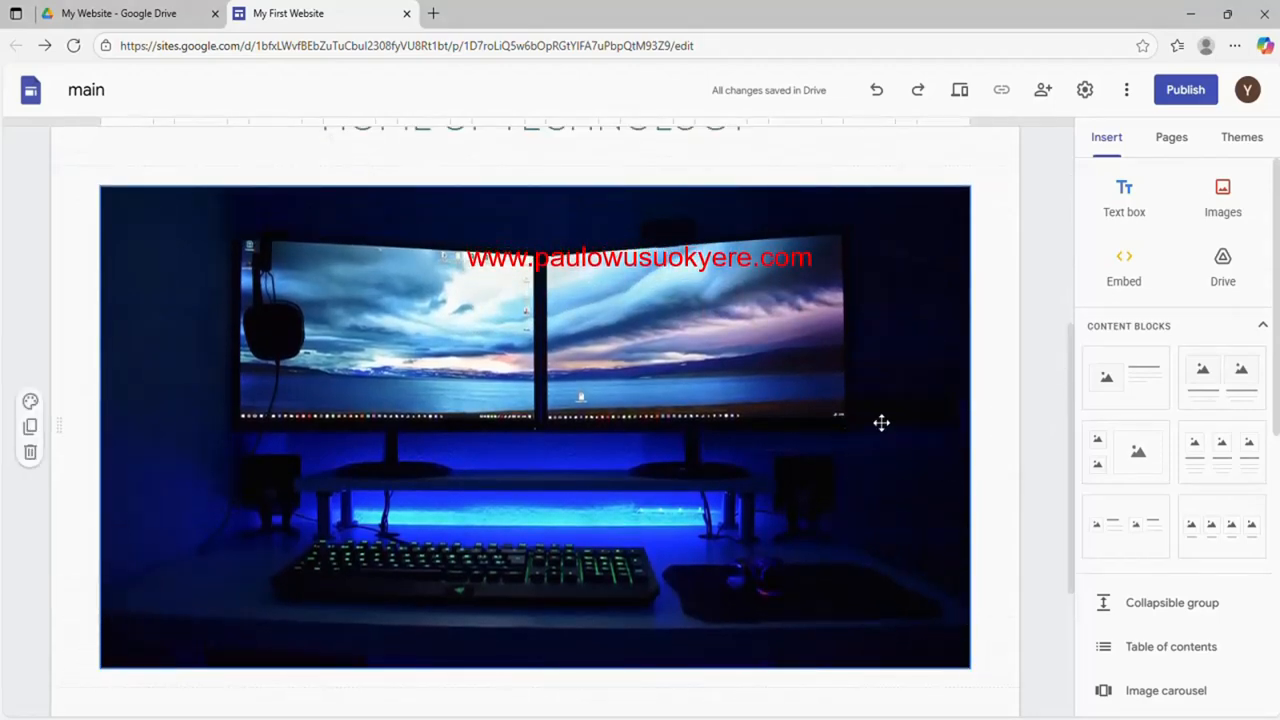
left_click(941, 459)
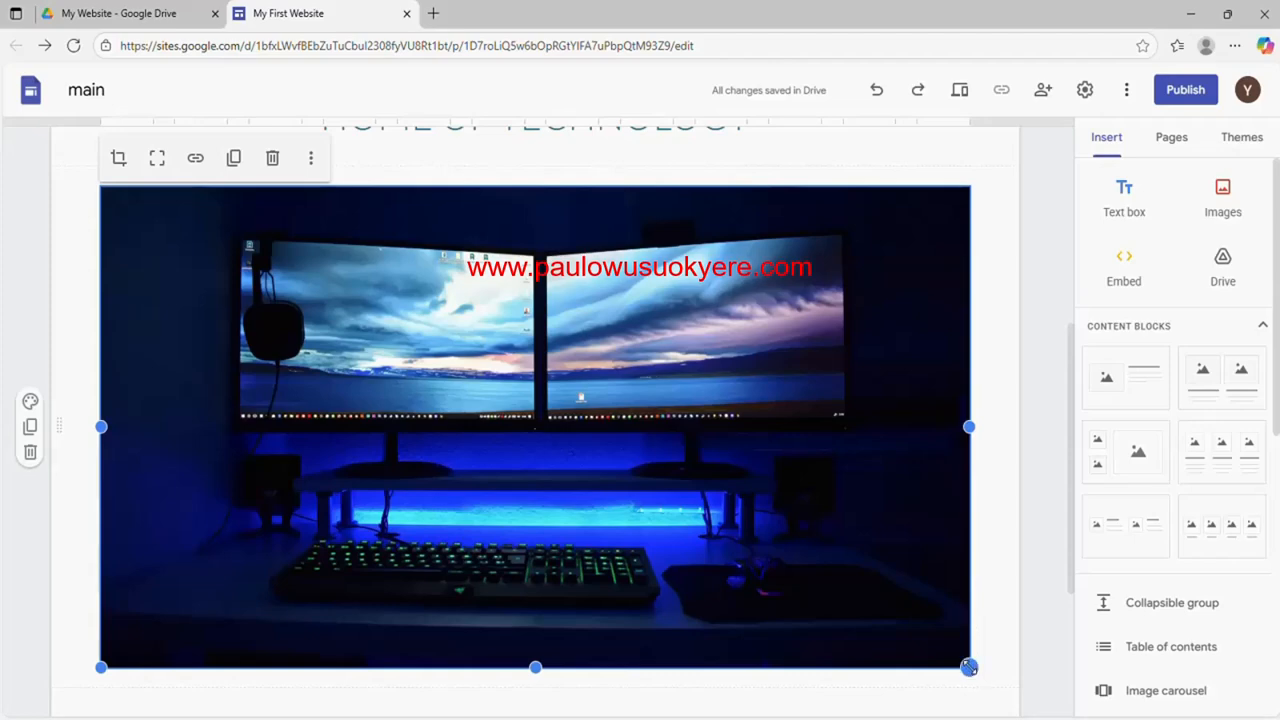
mouse_move(969, 667)
left_mouse_down()
mouse_move(784, 585)
mouse_move(940, 654)
mouse_move(980, 662)
mouse_move(975, 651)
left_mouse_up()
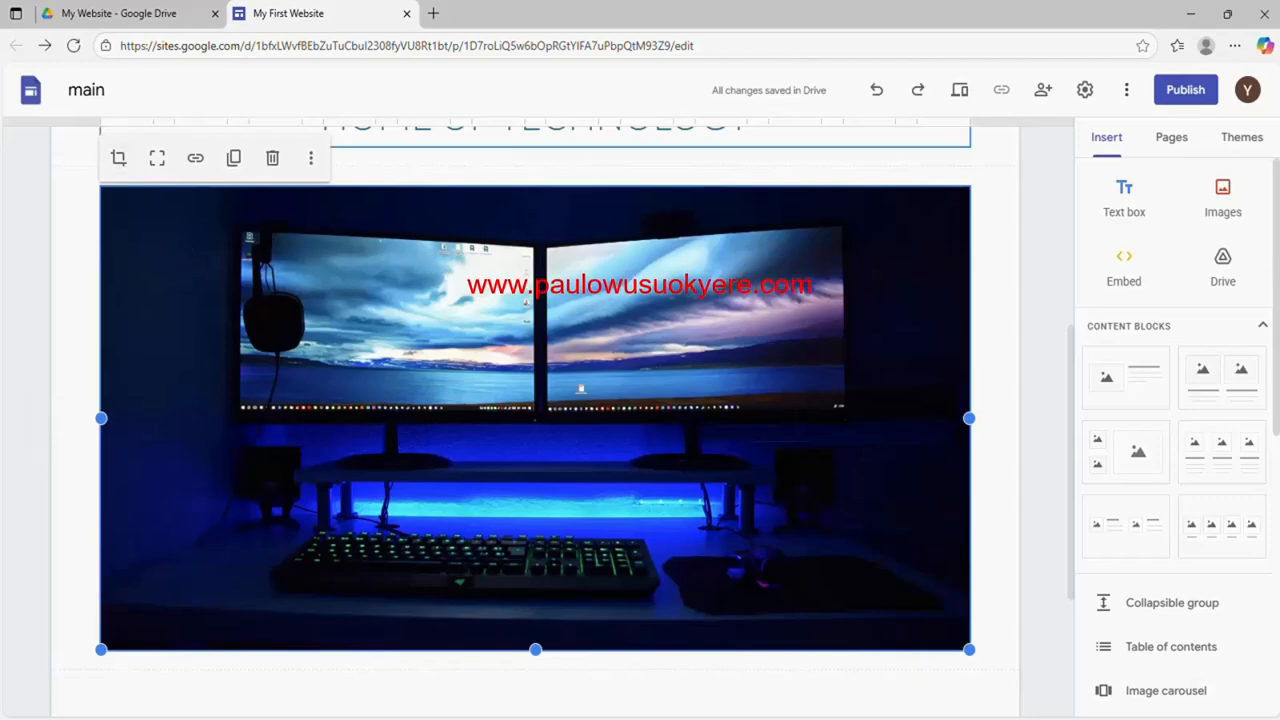
Crop the desk image by zooming in slightly within its frame, and apply the crop.
left_click(119, 160)
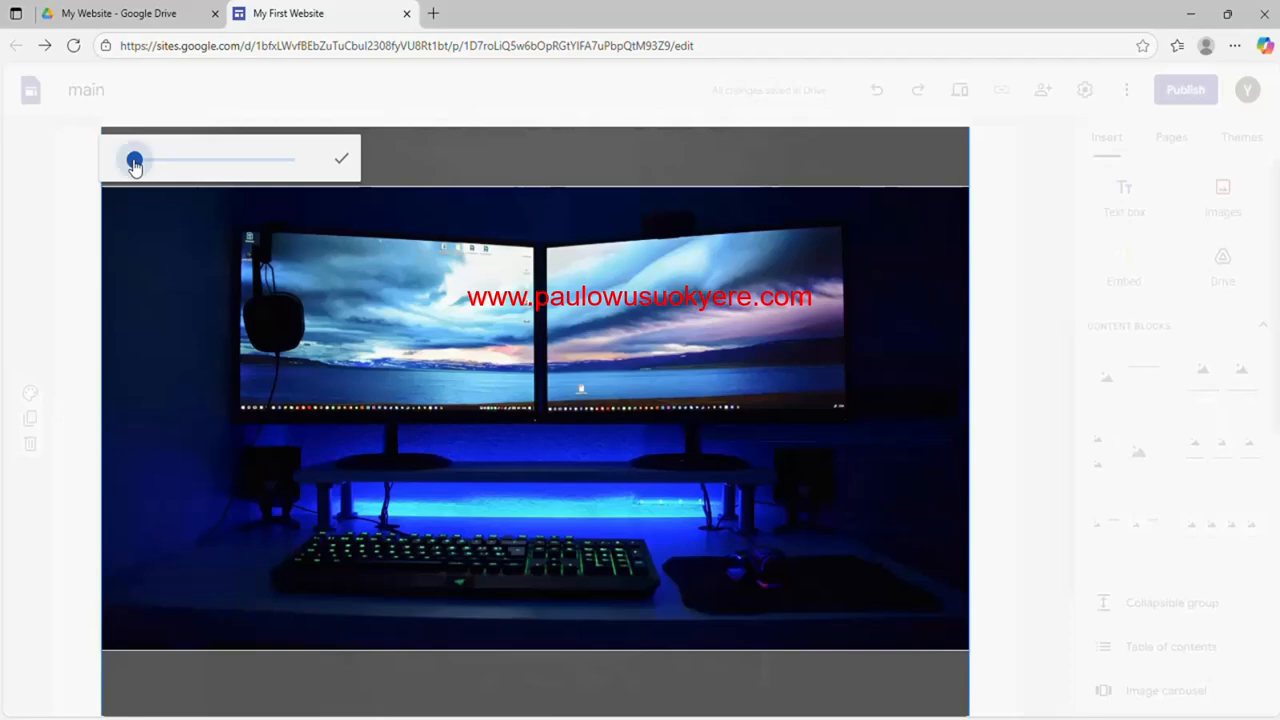
left_click_drag(135, 166, 148, 167)
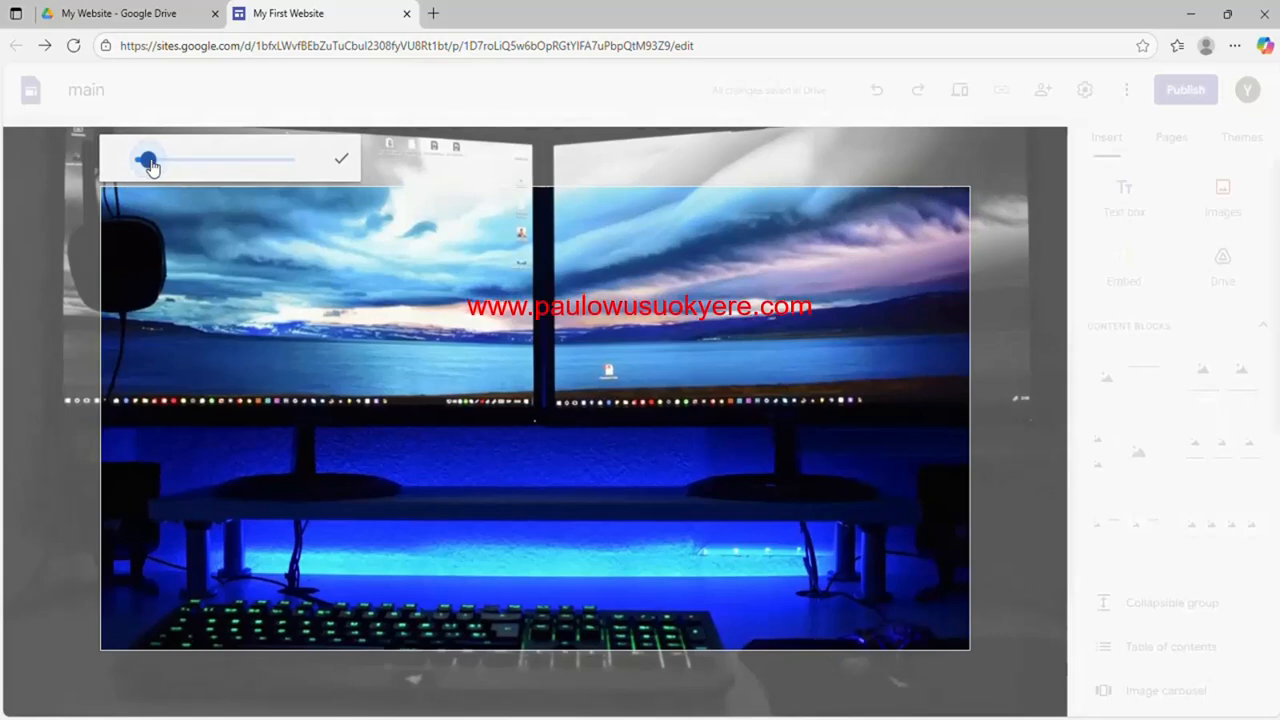
left_click(340, 165)
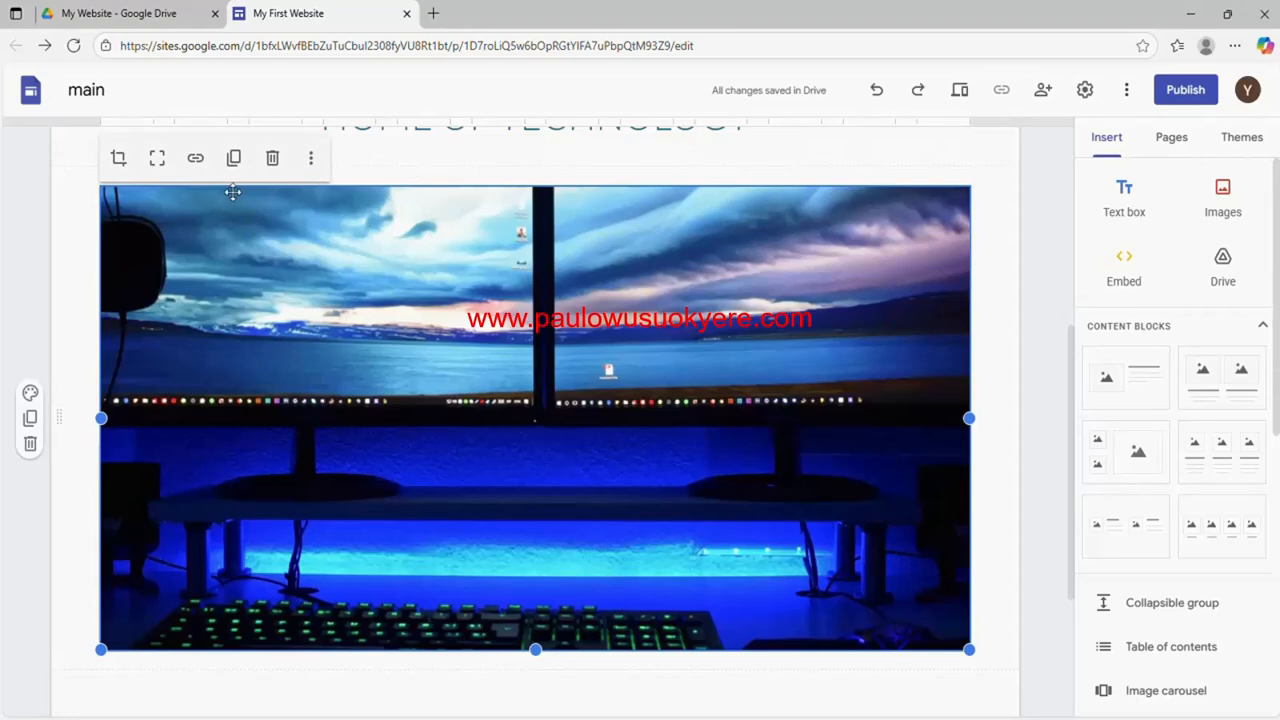
Reset the desk image's crop zoom to the minimum and apply it.
left_click(118, 160)
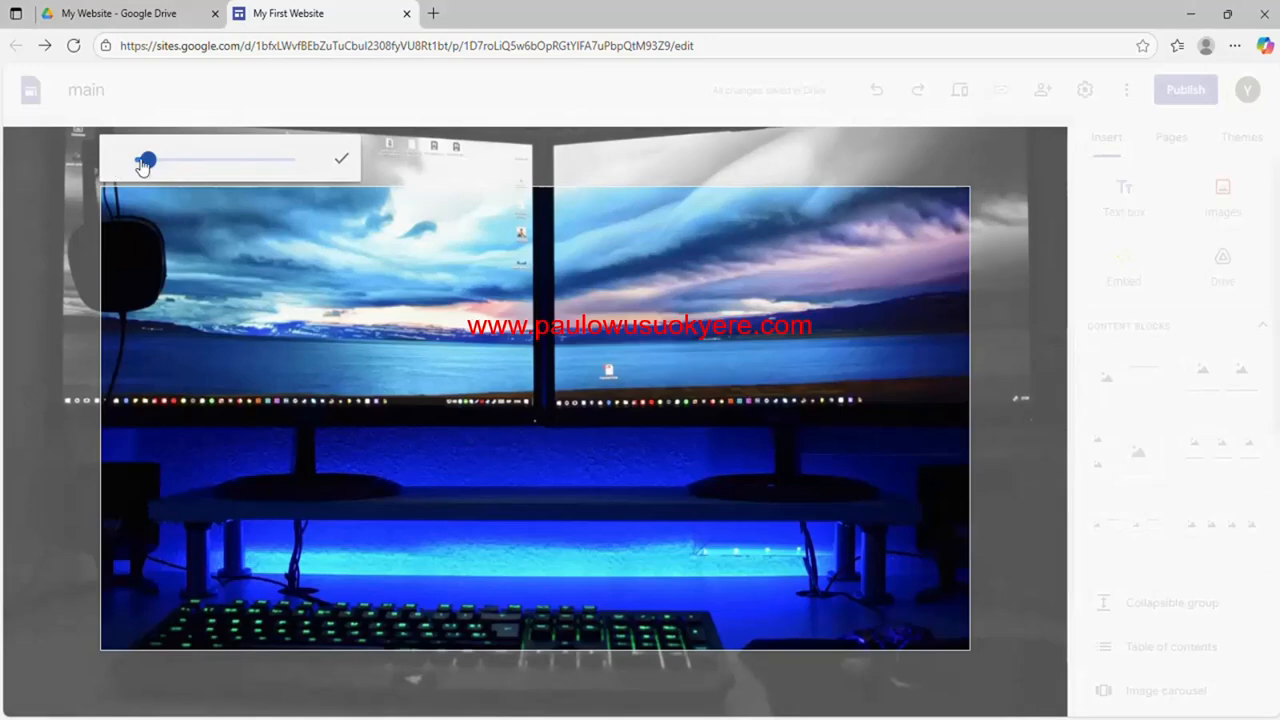
left_click_drag(147, 164, 128, 168)
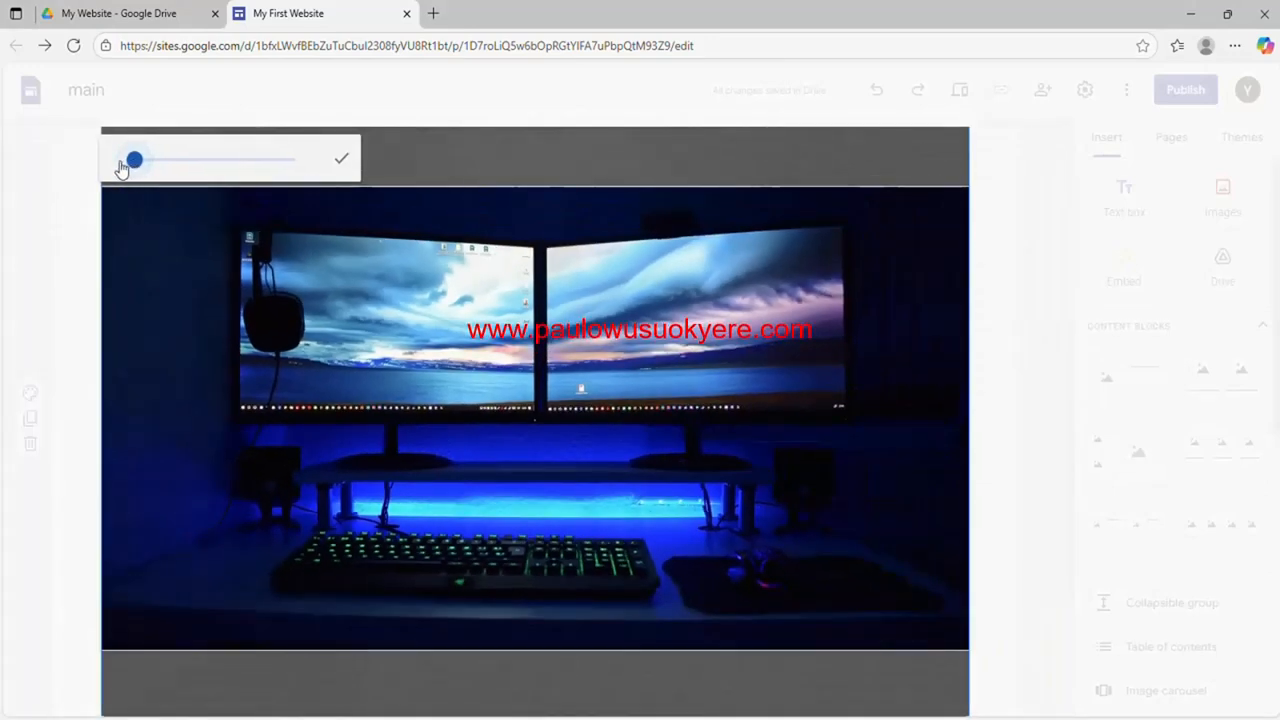
left_click(341, 165)
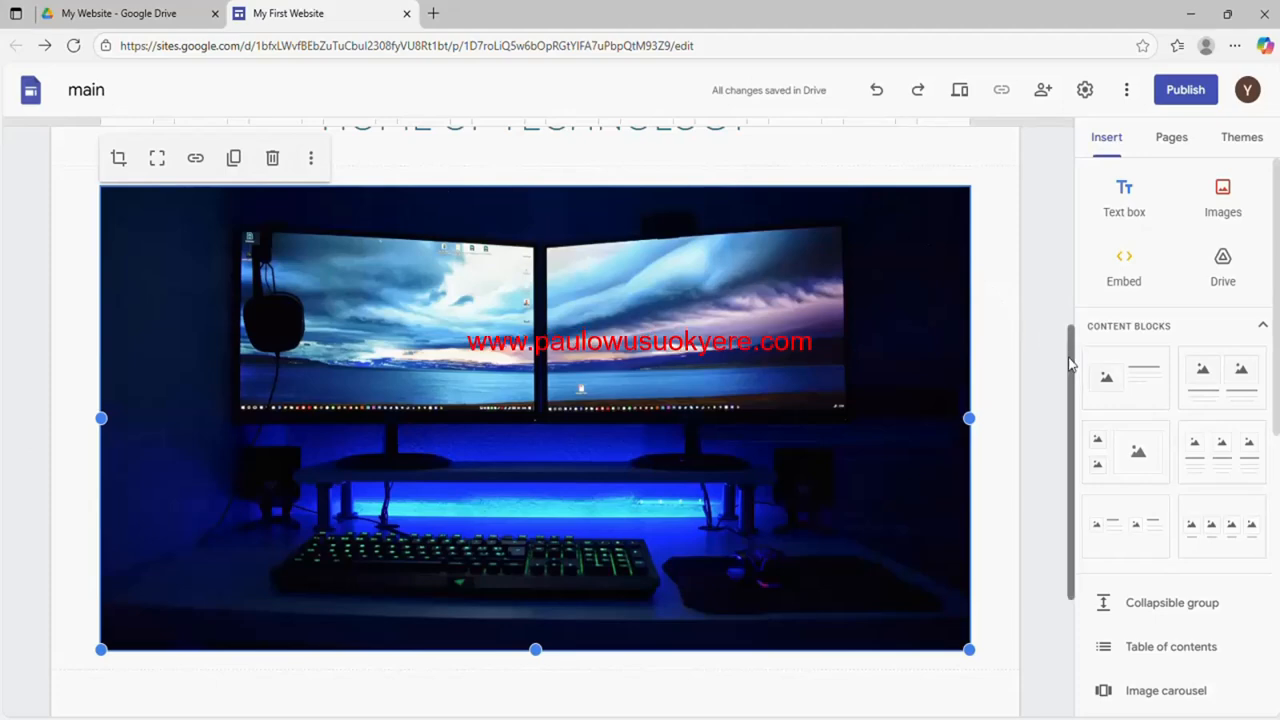
Preview the page with its new image in large-screen, tablet and phone layouts, and return to the editor.
left_click_drag(1068, 365, 1058, 165)
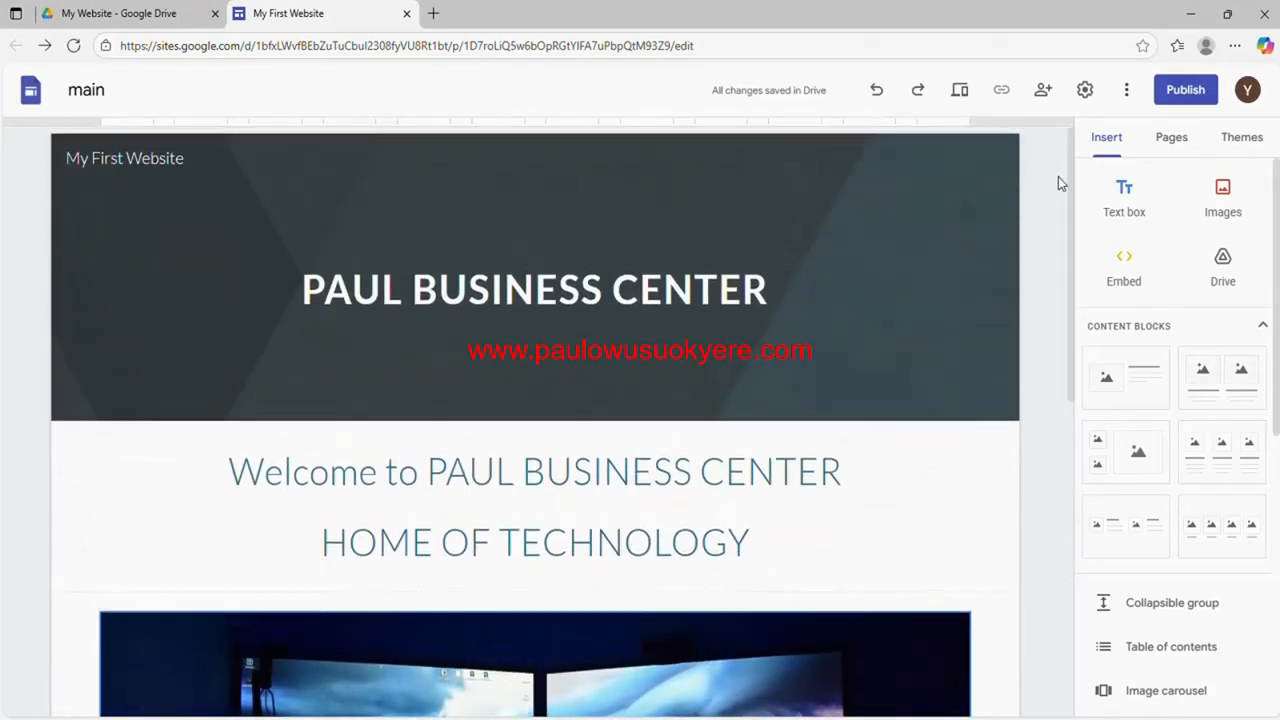
left_click(961, 93)
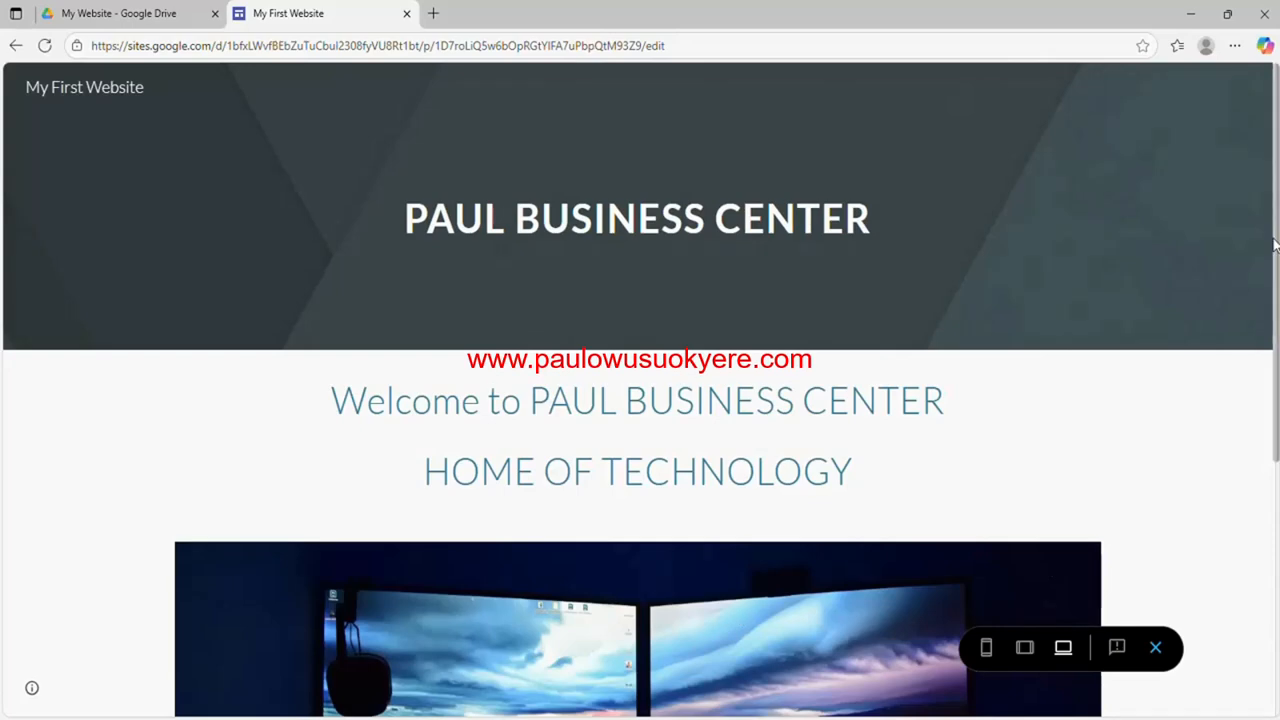
mouse_move(1277, 245)
left_mouse_down()
mouse_move(1277, 502)
mouse_move(1277, 246)
left_mouse_up()
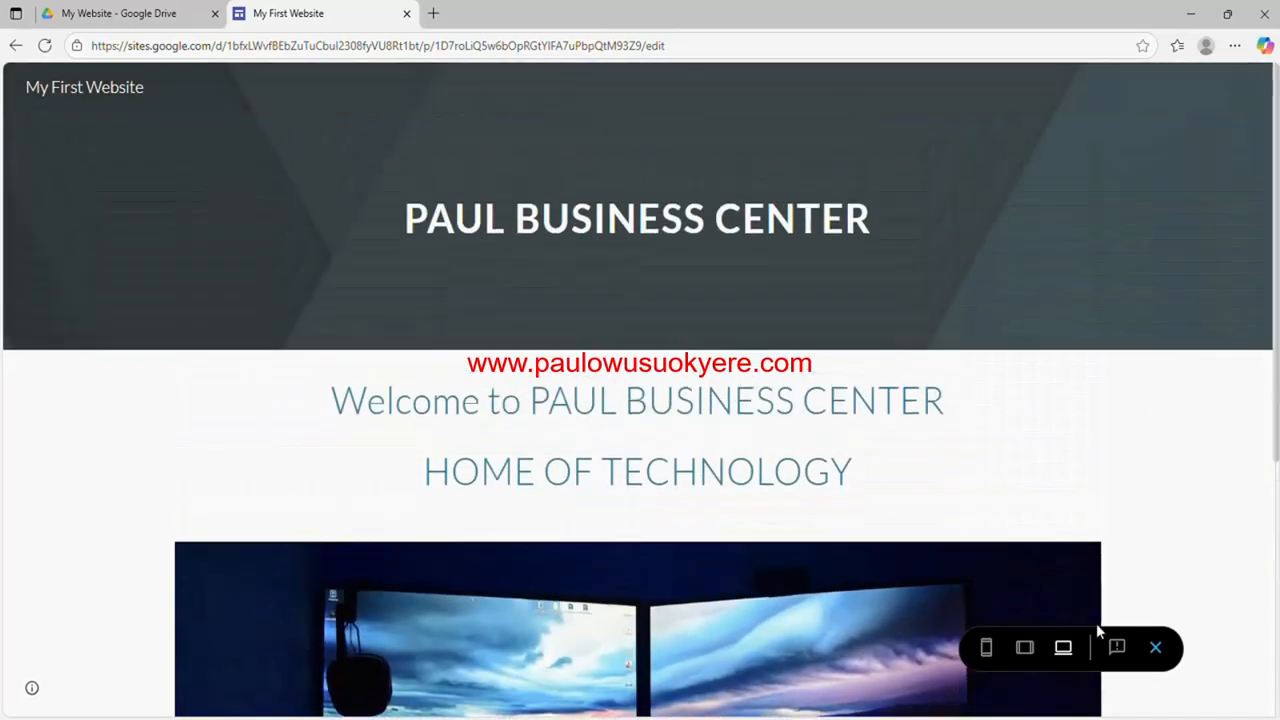
left_click(1026, 649)
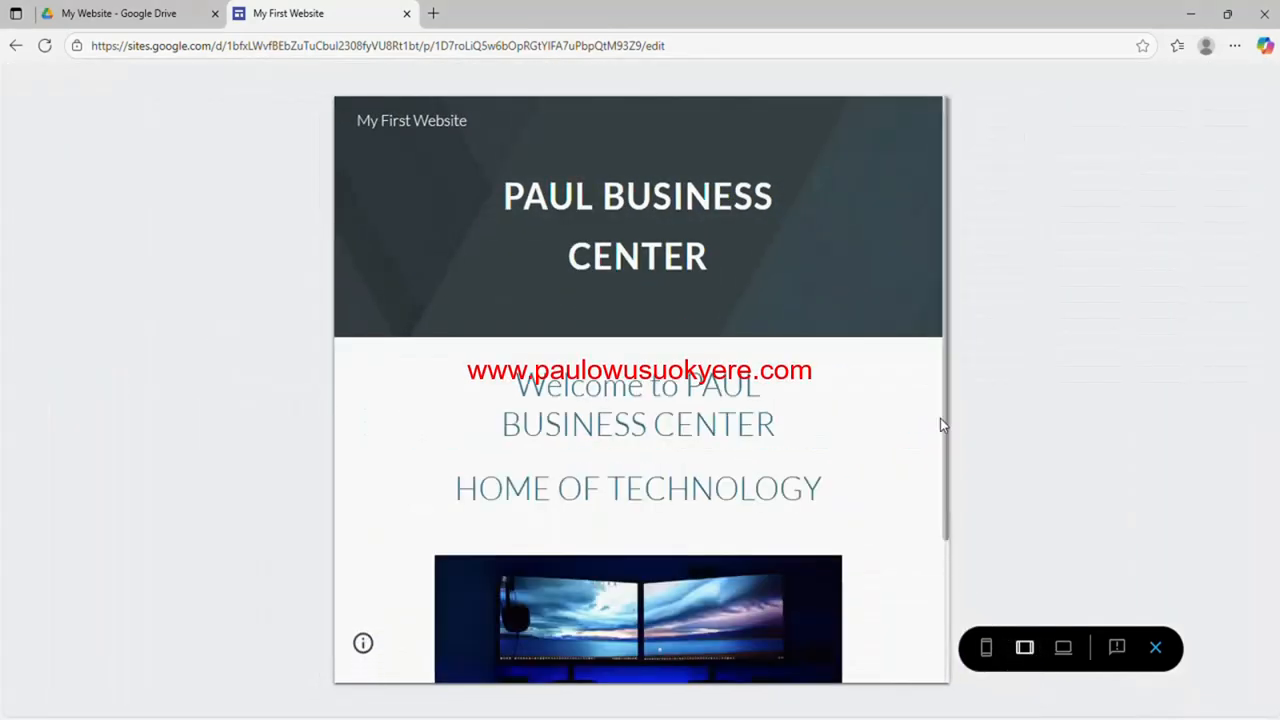
mouse_move(942, 428)
left_mouse_down()
mouse_move(940, 632)
mouse_move(949, 406)
left_mouse_up()
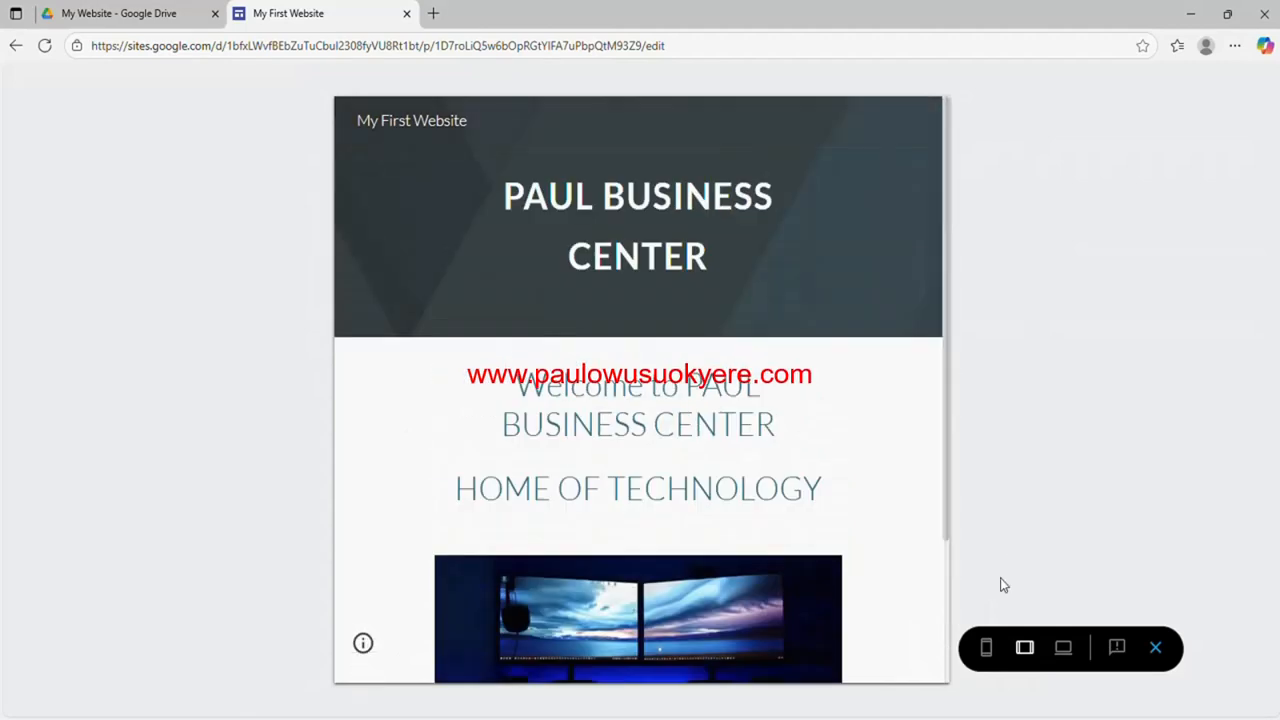
left_click(986, 651)
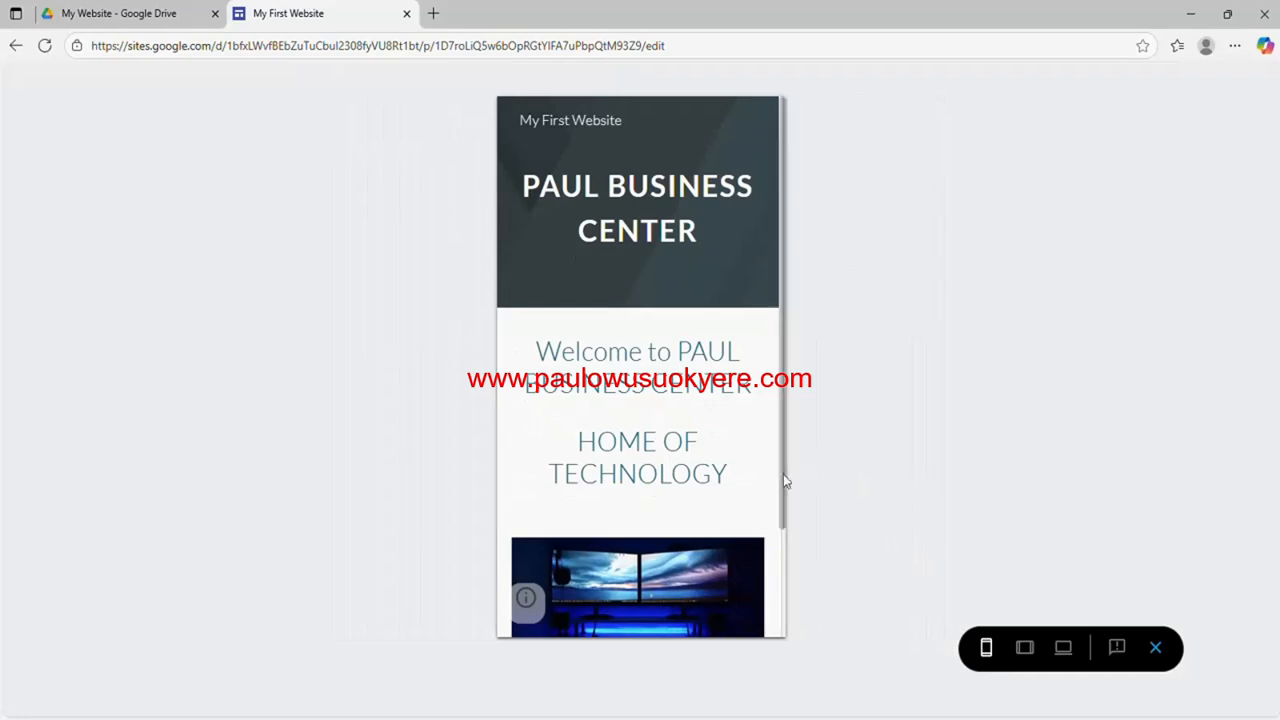
scroll(787, 489, "down", 3)
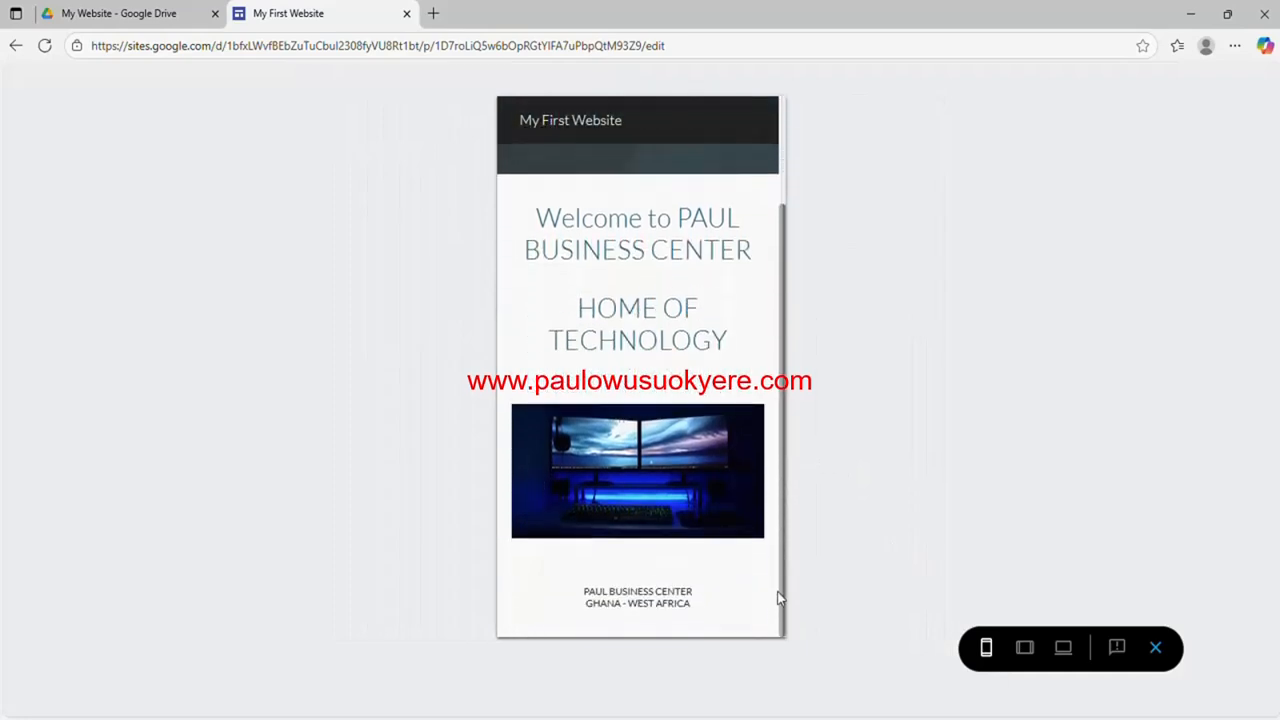
scroll(771, 444, "up", 3)
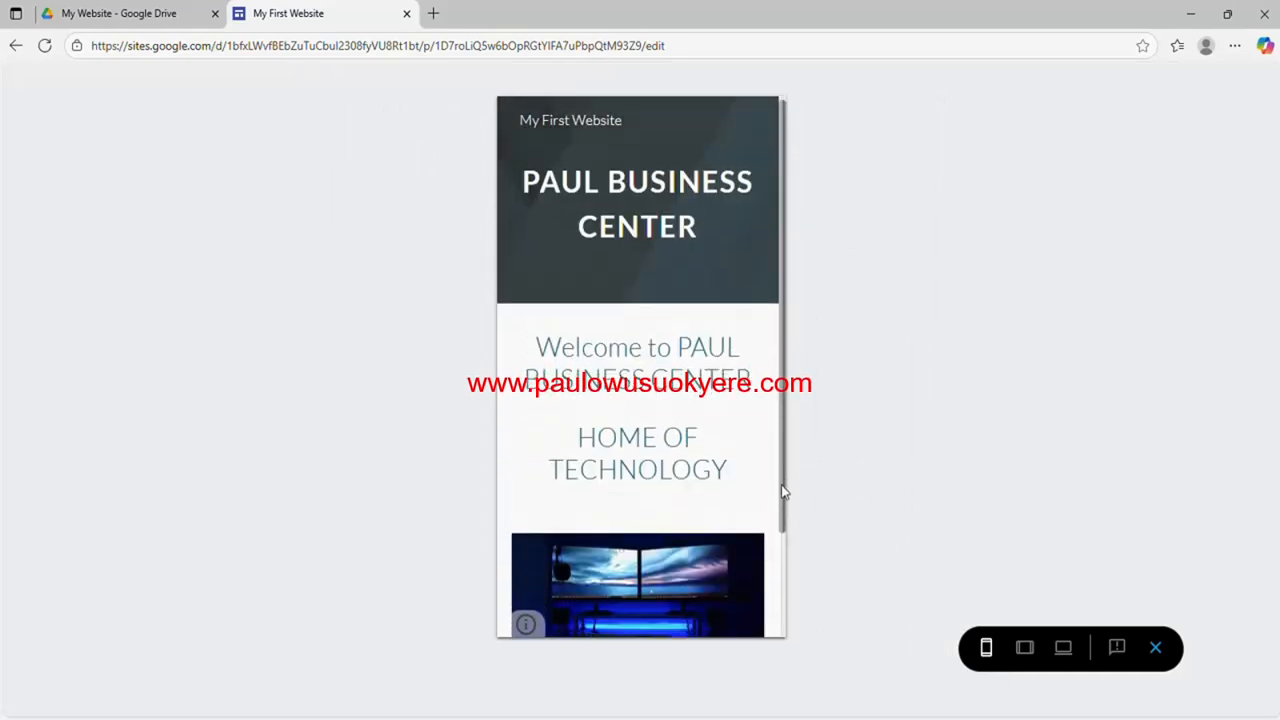
left_click_drag(783, 491, 779, 403)
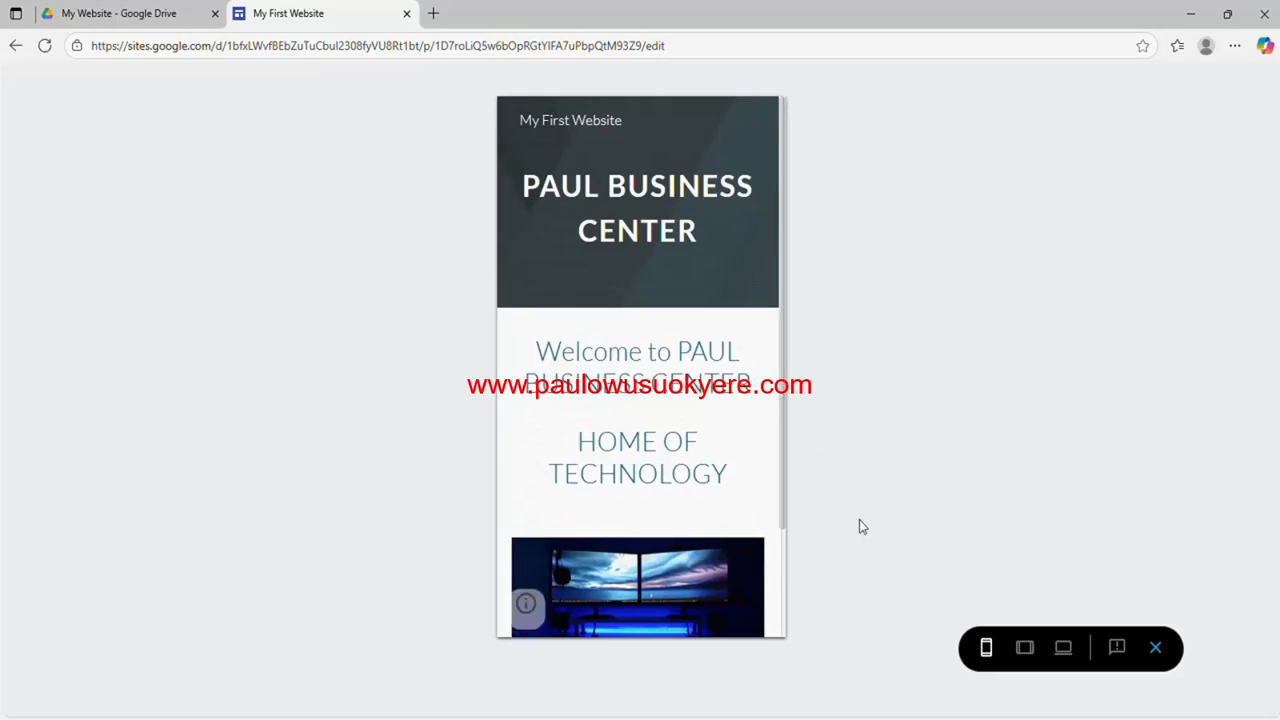
left_click(1064, 645)
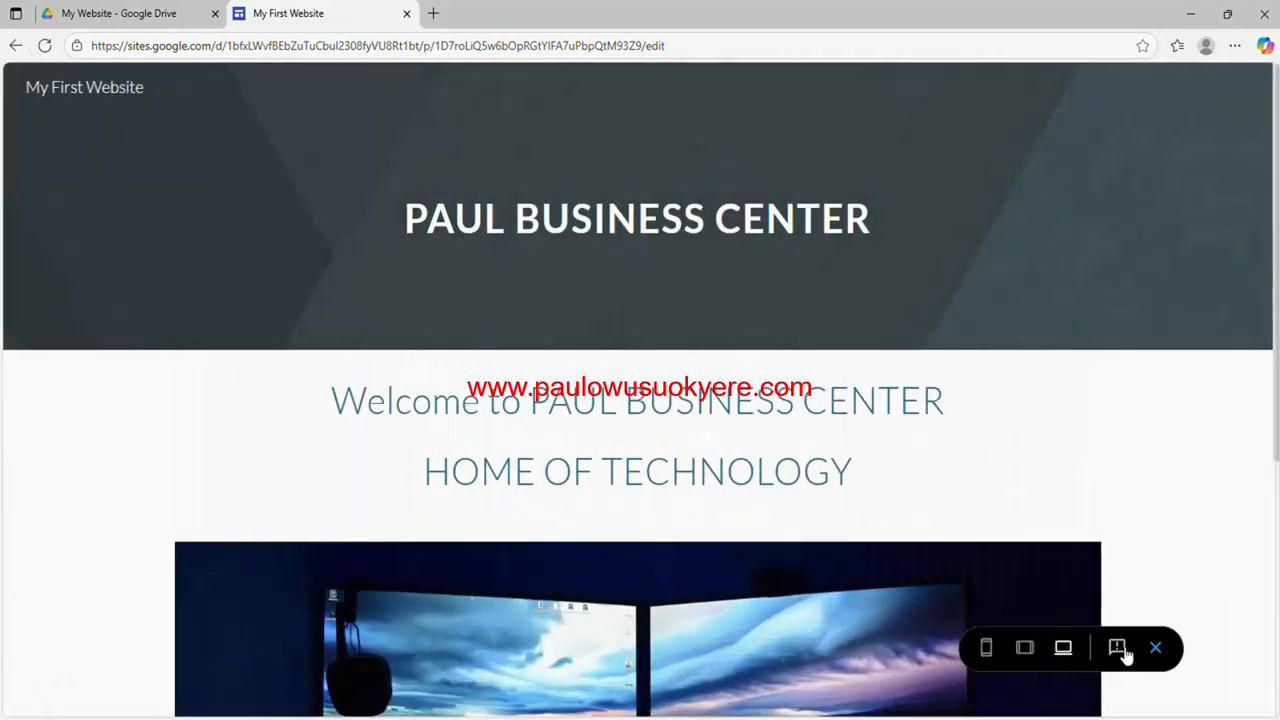
left_click(1156, 649)
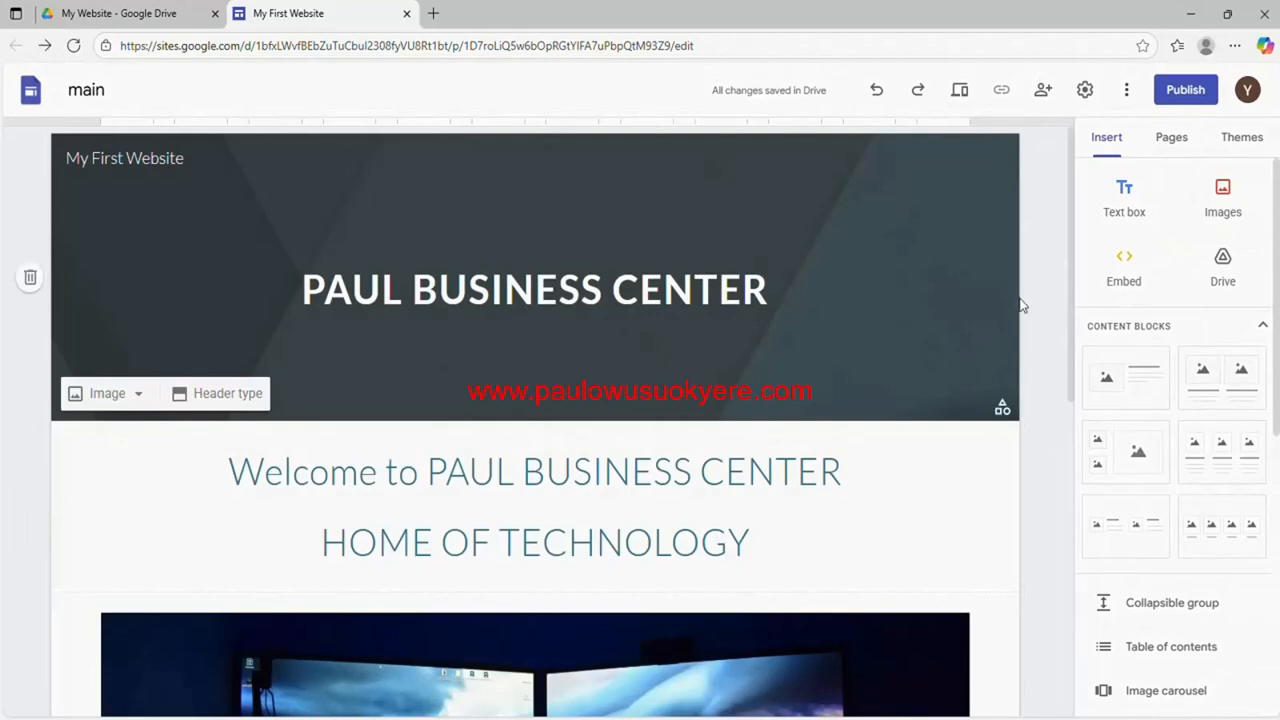
Select the desk image on the home page and slightly adjust its size at the lower corner.
left_click_drag(1073, 326, 1066, 614)
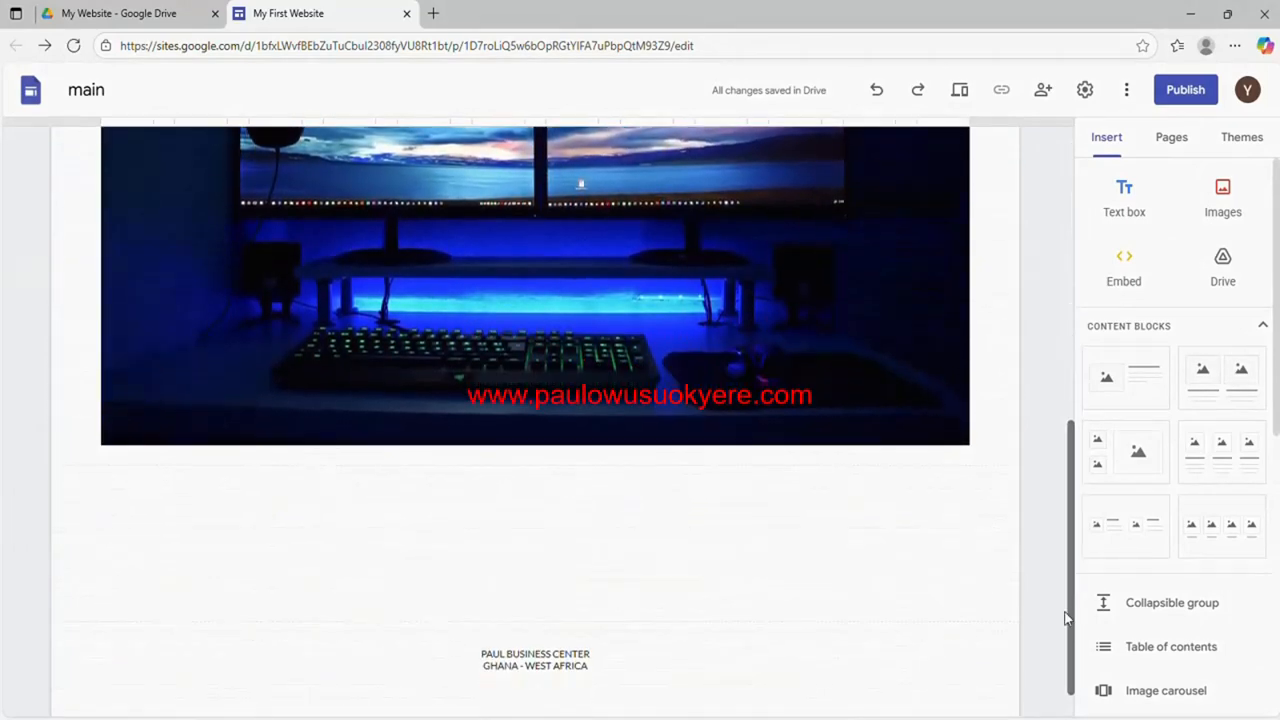
left_click(734, 421)
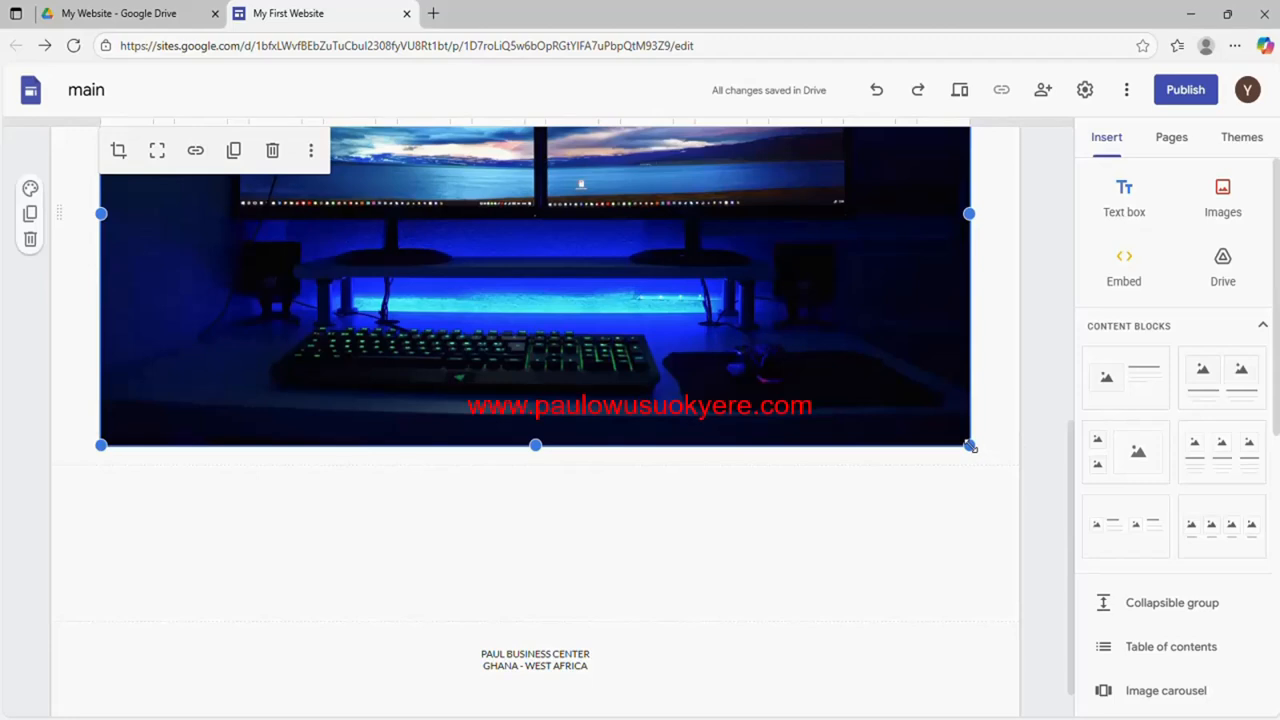
mouse_move(969, 445)
left_mouse_down()
mouse_move(931, 444)
mouse_move(975, 446)
left_mouse_up()
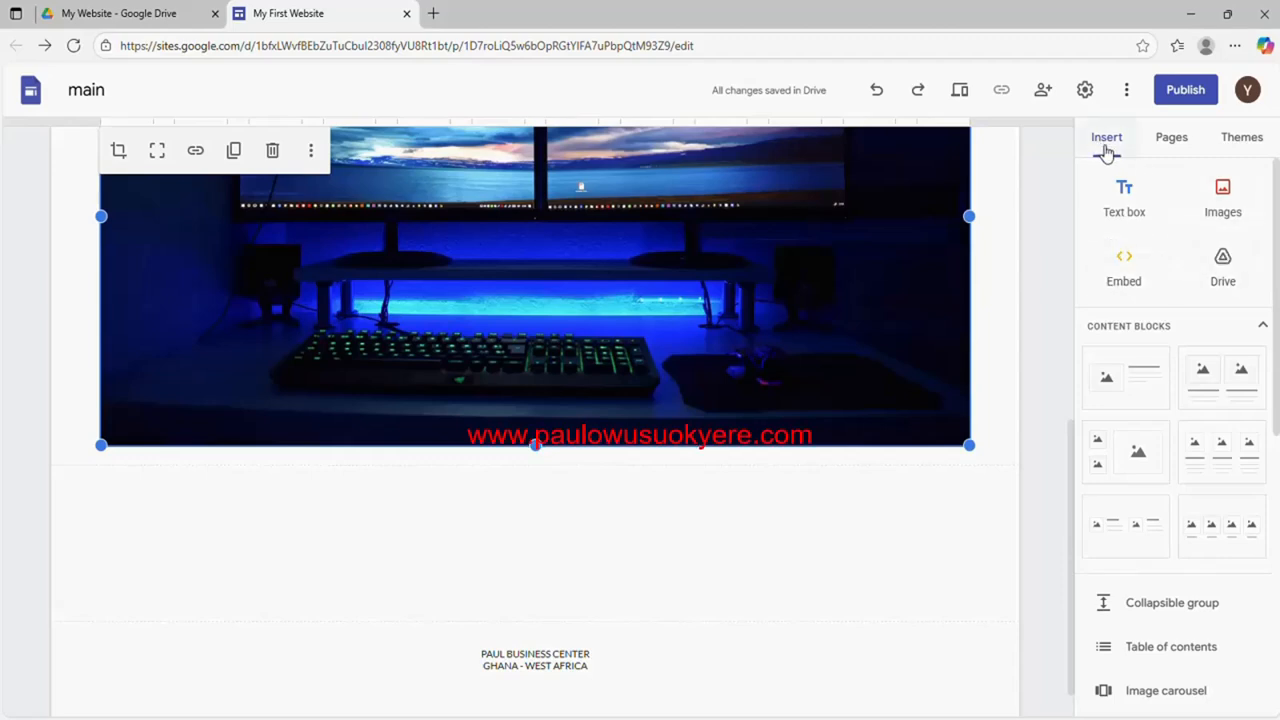
Look through the Google Drive files available for insertion into the page, and return to the insert options.
left_click(1222, 280)
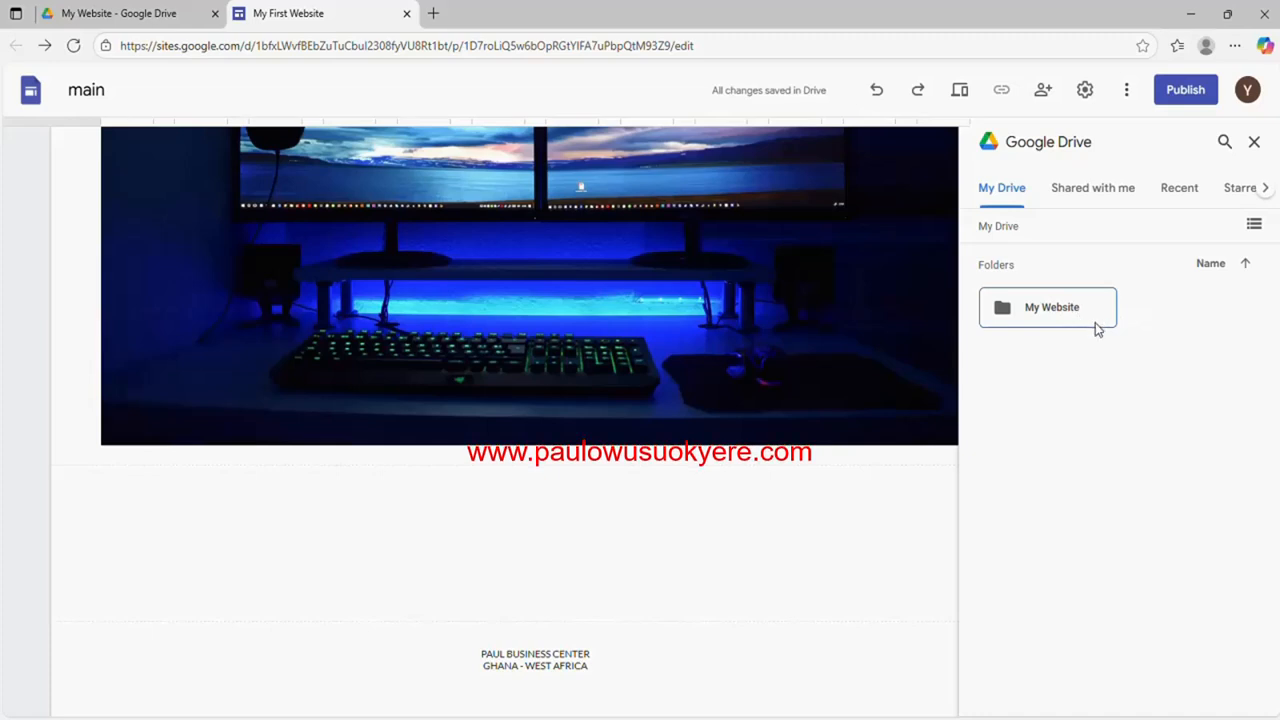
left_click(1255, 144)
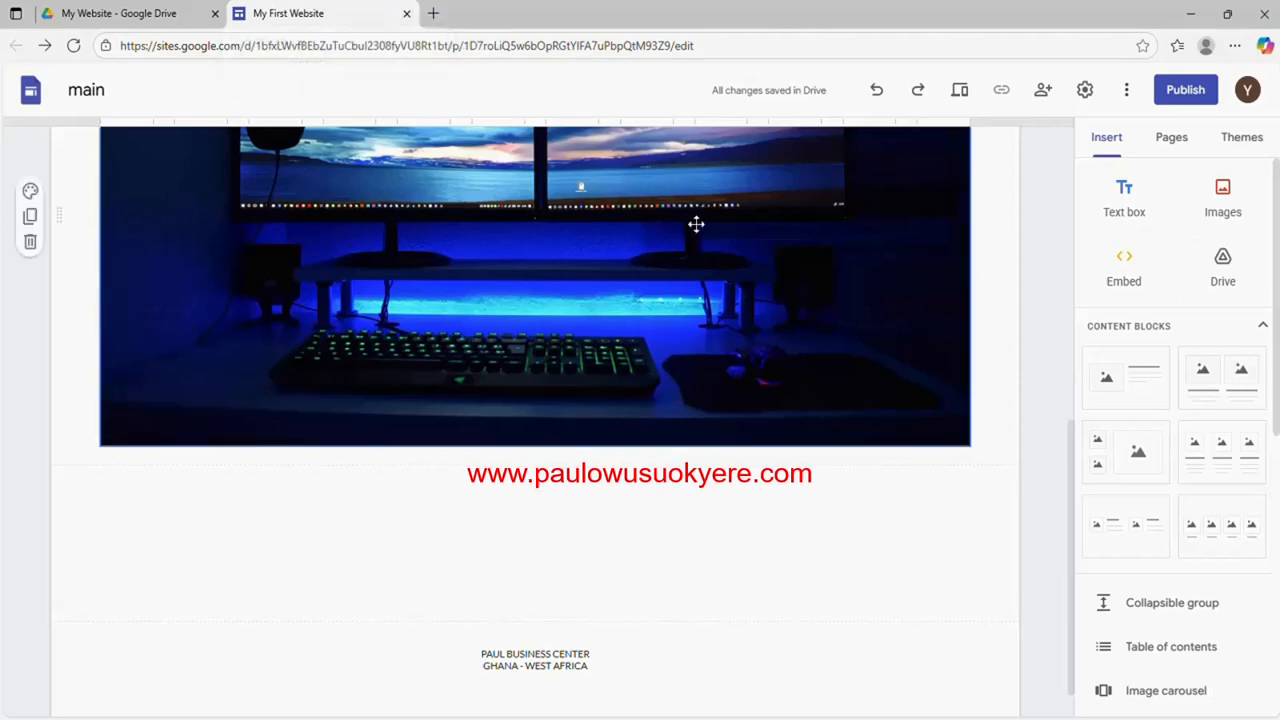
Close the site editor and reopen the main site from the My Website folder in Drive.
left_click(406, 16)
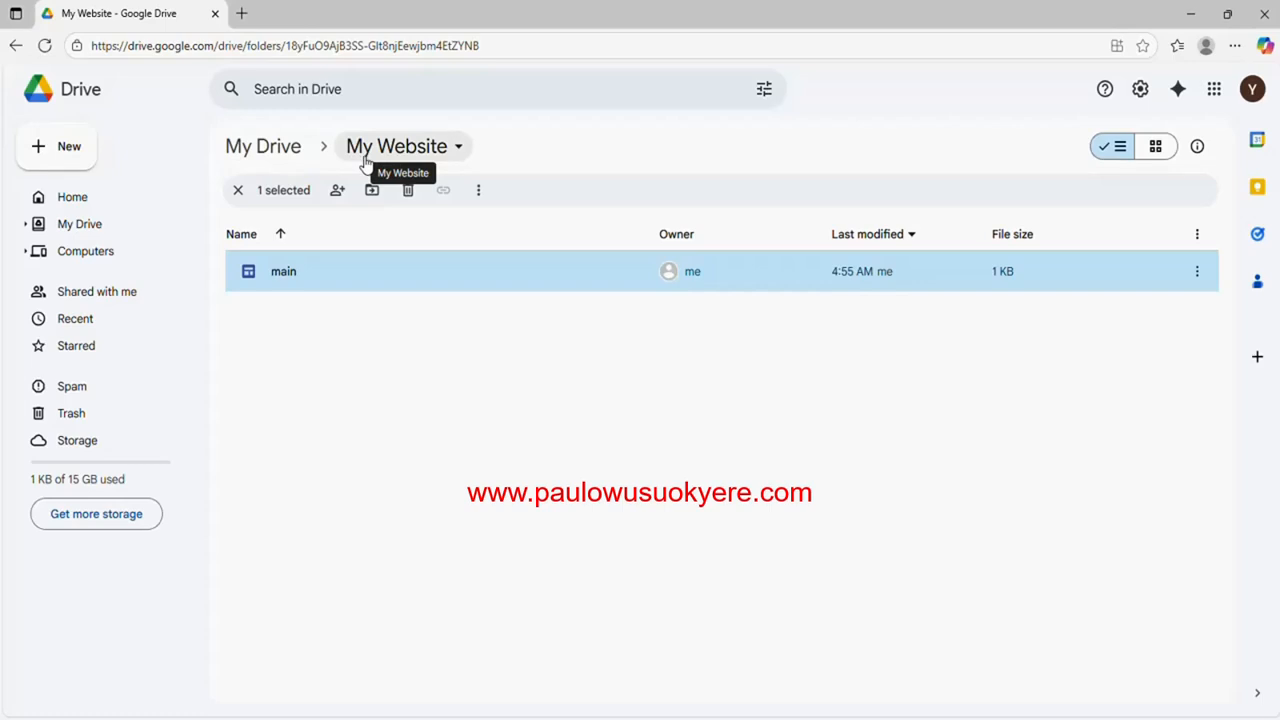
double_click(293, 280)
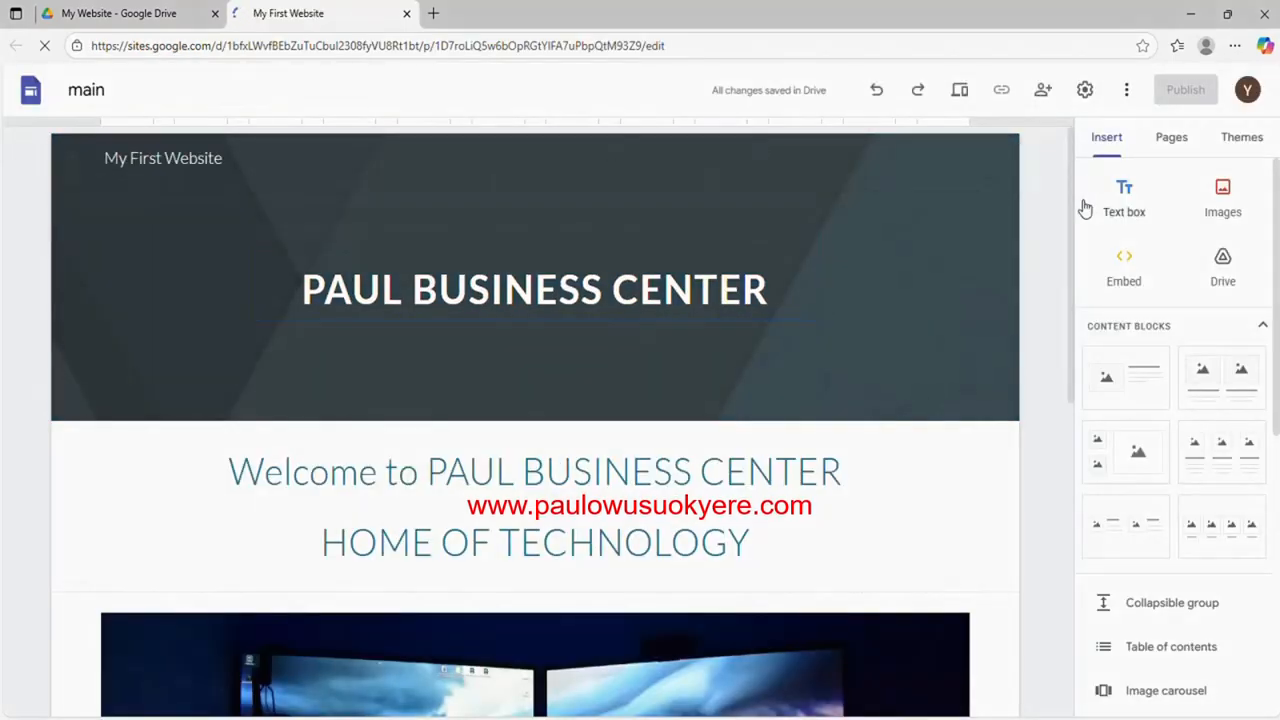
mouse_move(1073, 220)
left_mouse_down()
mouse_move(1074, 583)
mouse_move(1078, 320)
mouse_move(1059, 200)
left_mouse_up()
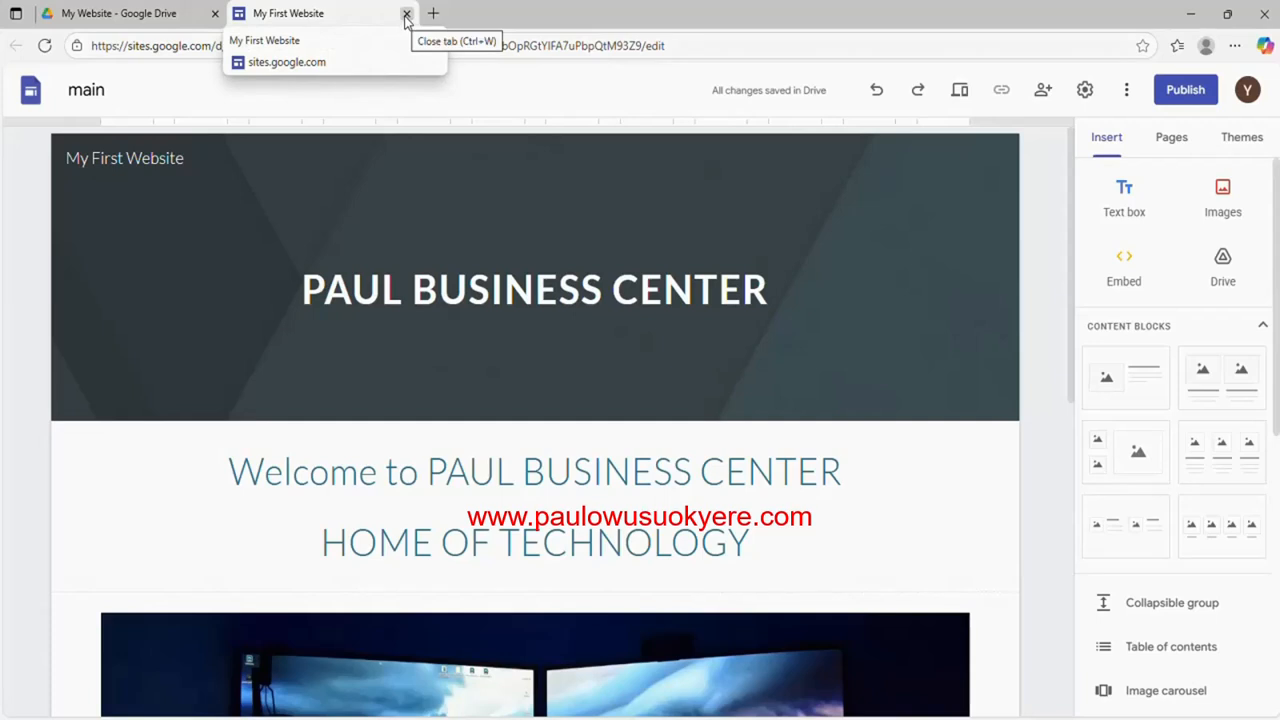
Switch to the My Website folder in Google Drive, create a blank Google Form there and dismiss its tour offer.
left_click(148, 20)
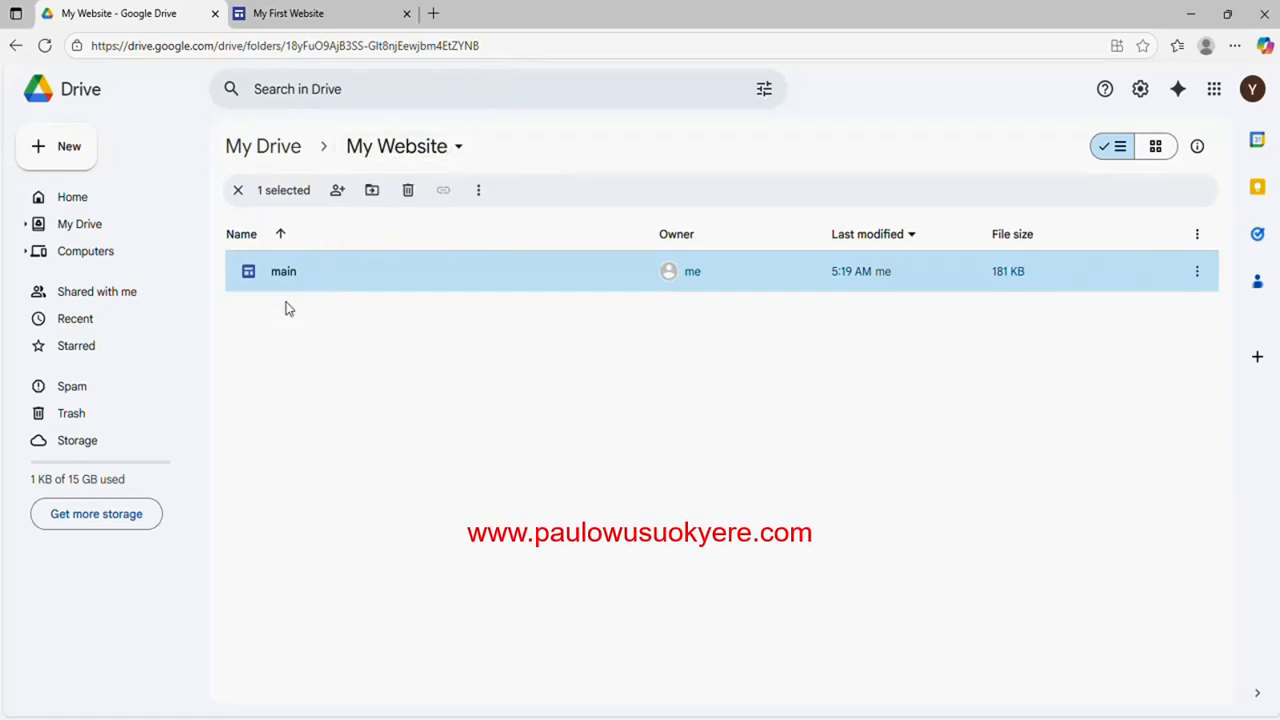
mouse_move(270, 296)
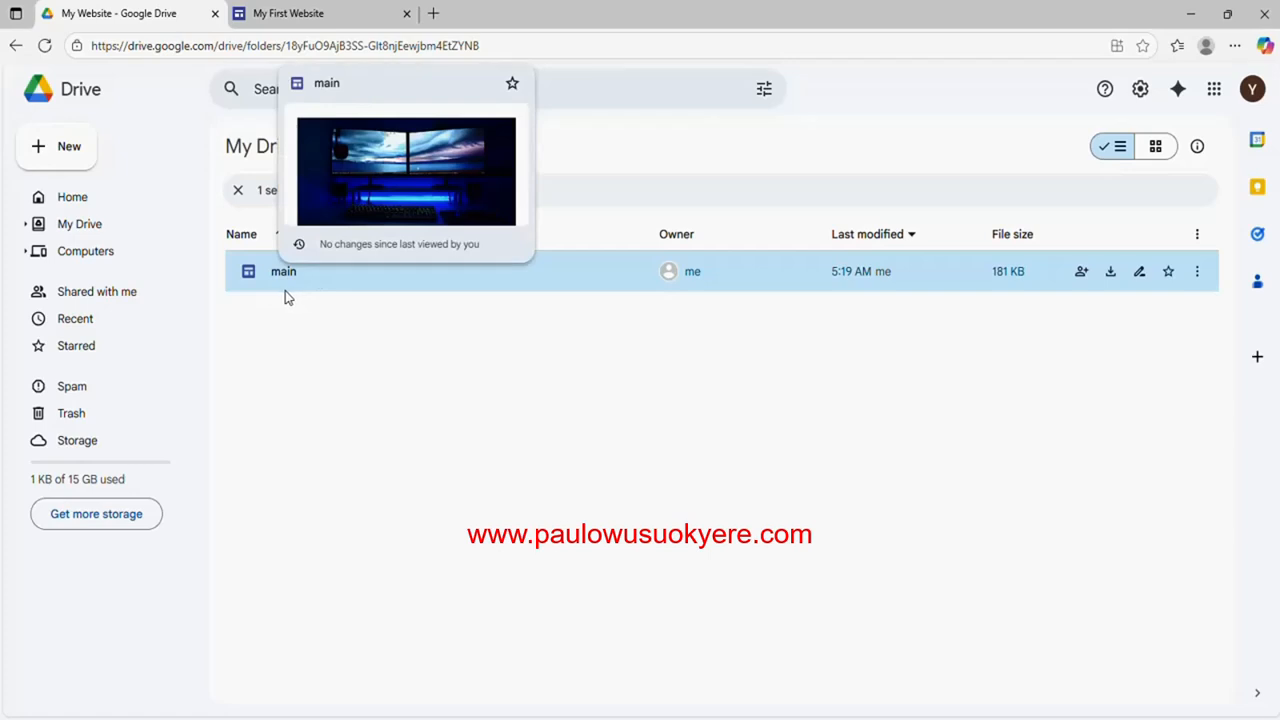
left_click(47, 155)
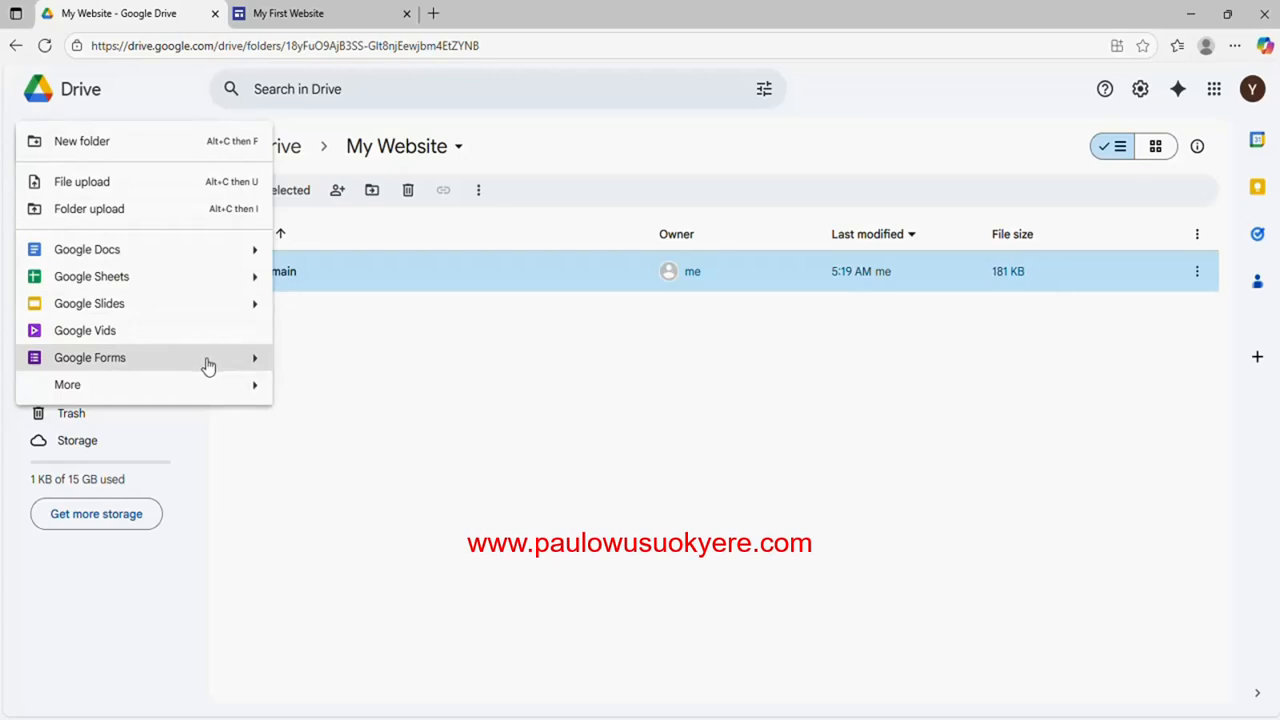
left_click(254, 362)
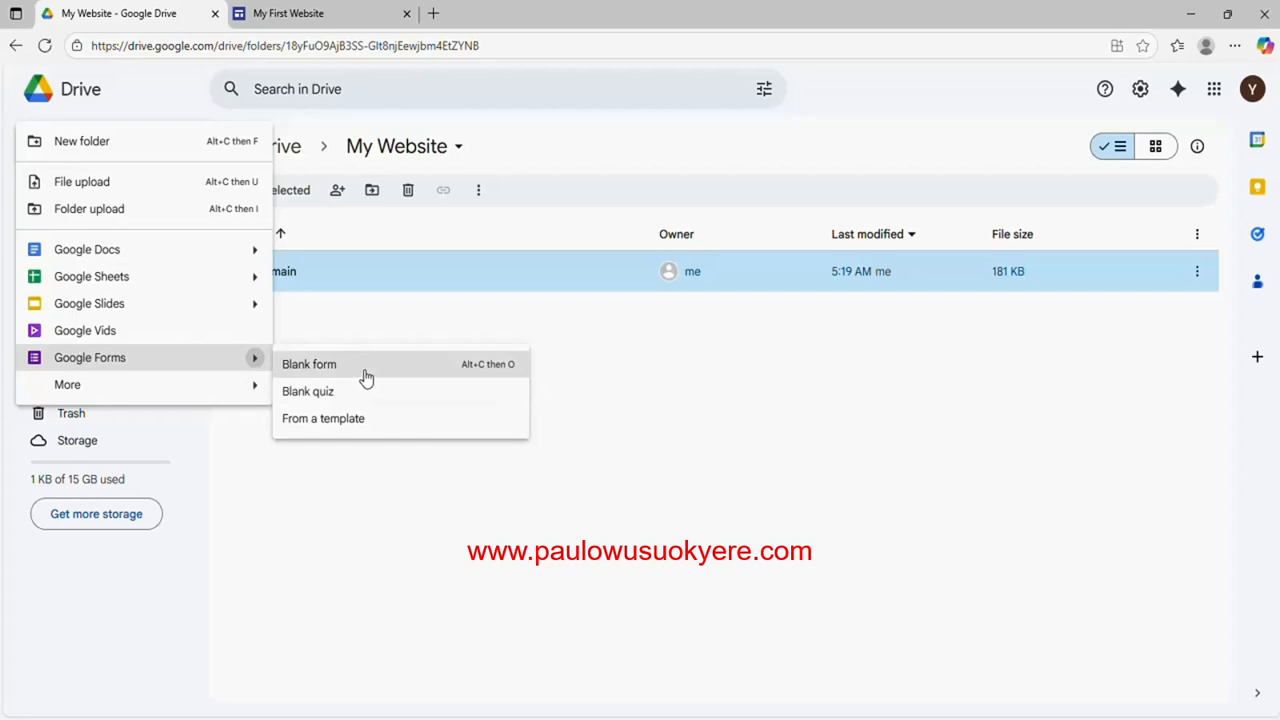
left_click(319, 370)
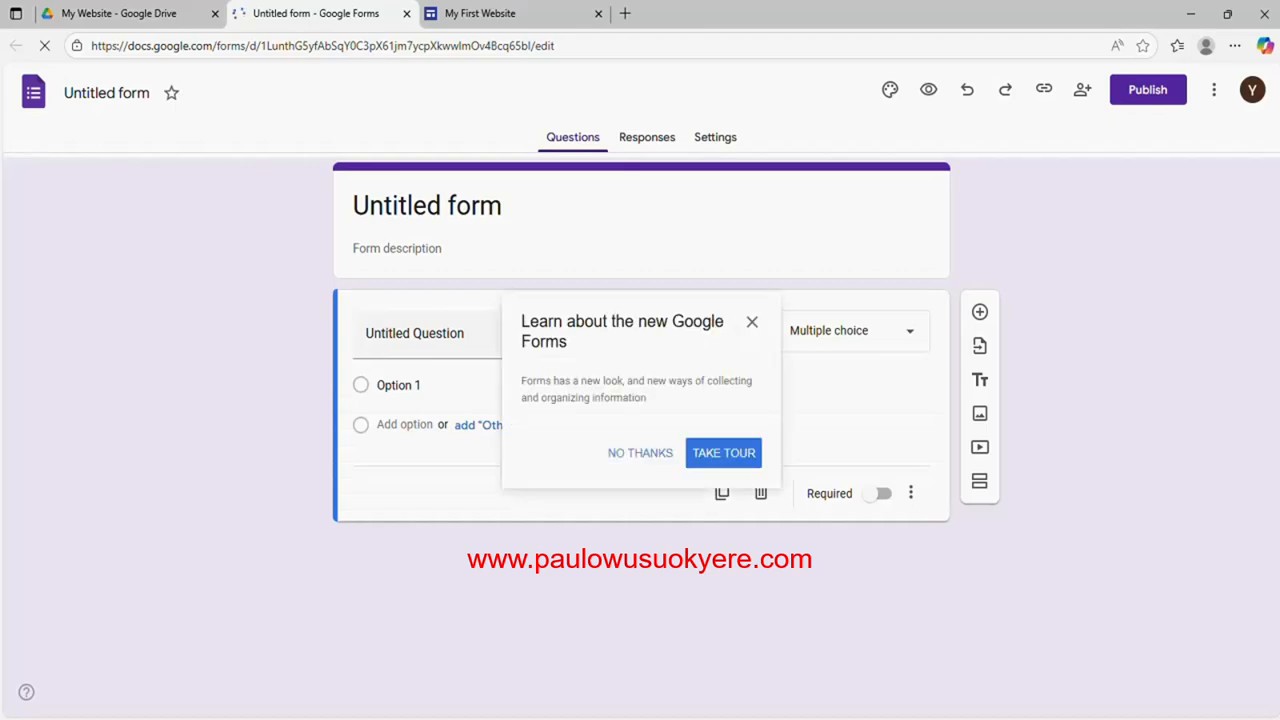
left_click(752, 323)
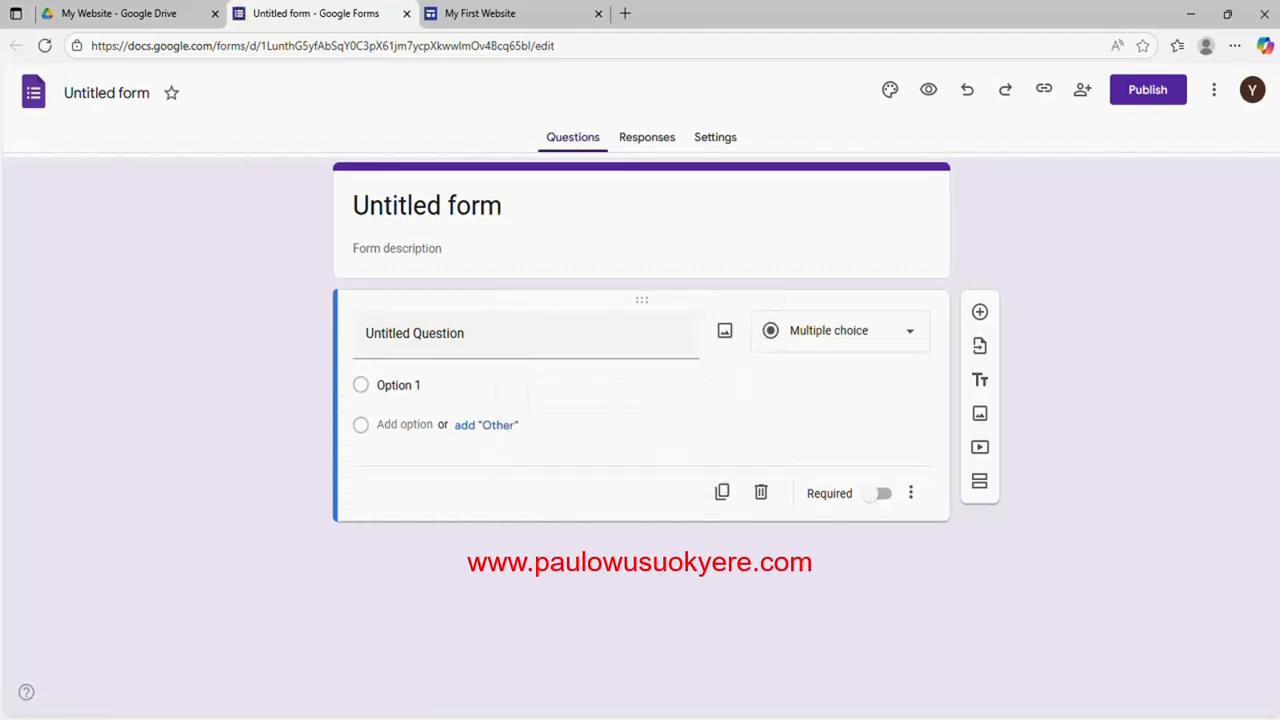
Change the new form's title to "Contact Form".
left_click(409, 205)
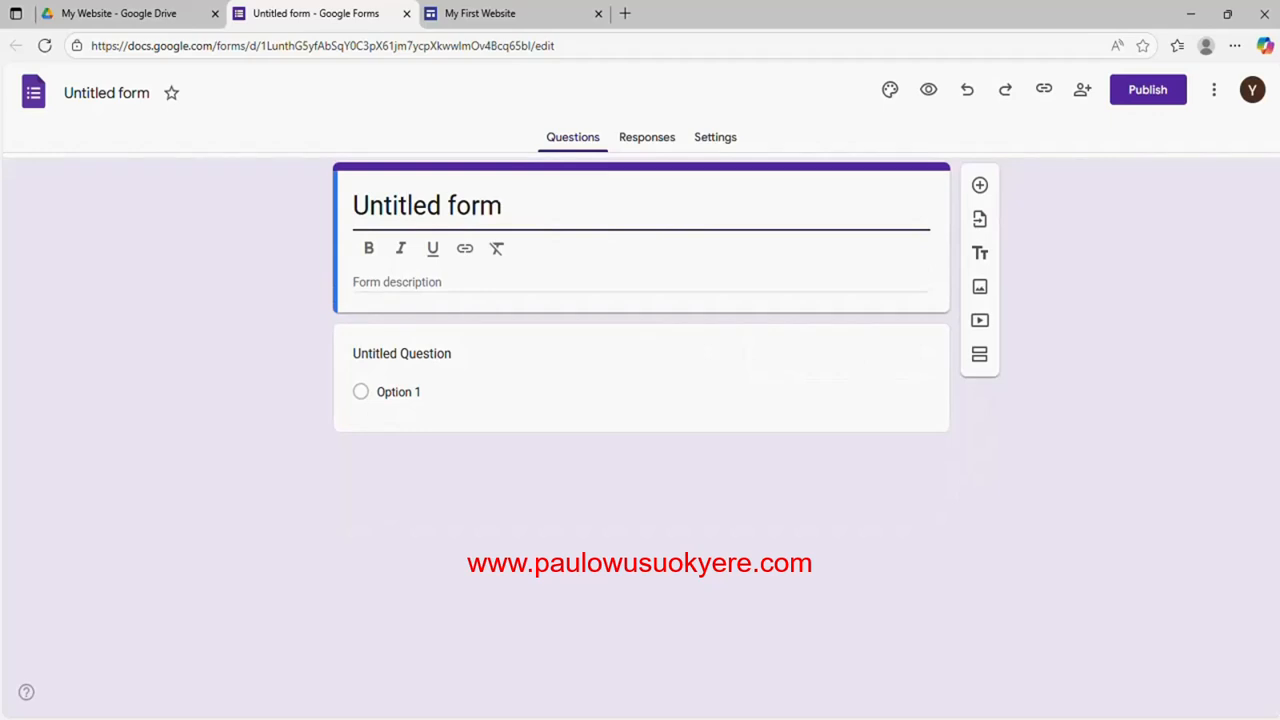
left_click(503, 205)
left_click_drag(503, 205, 355, 205)
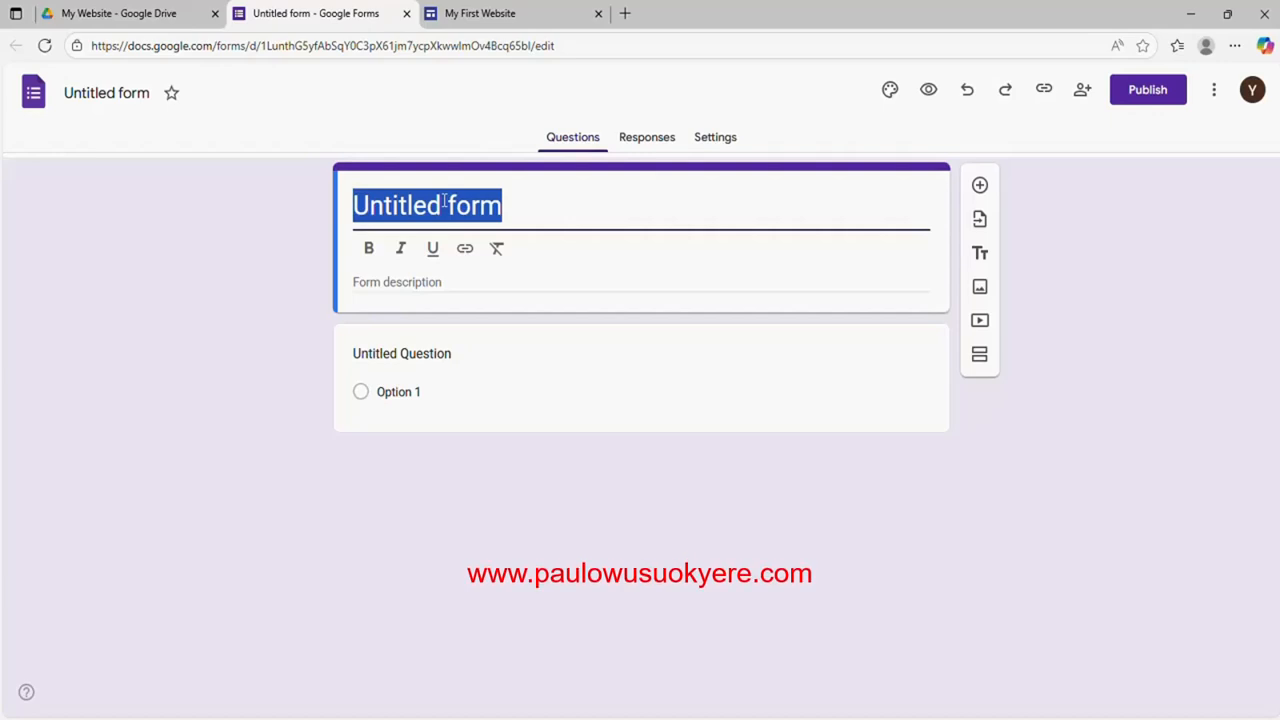
type("Cat")
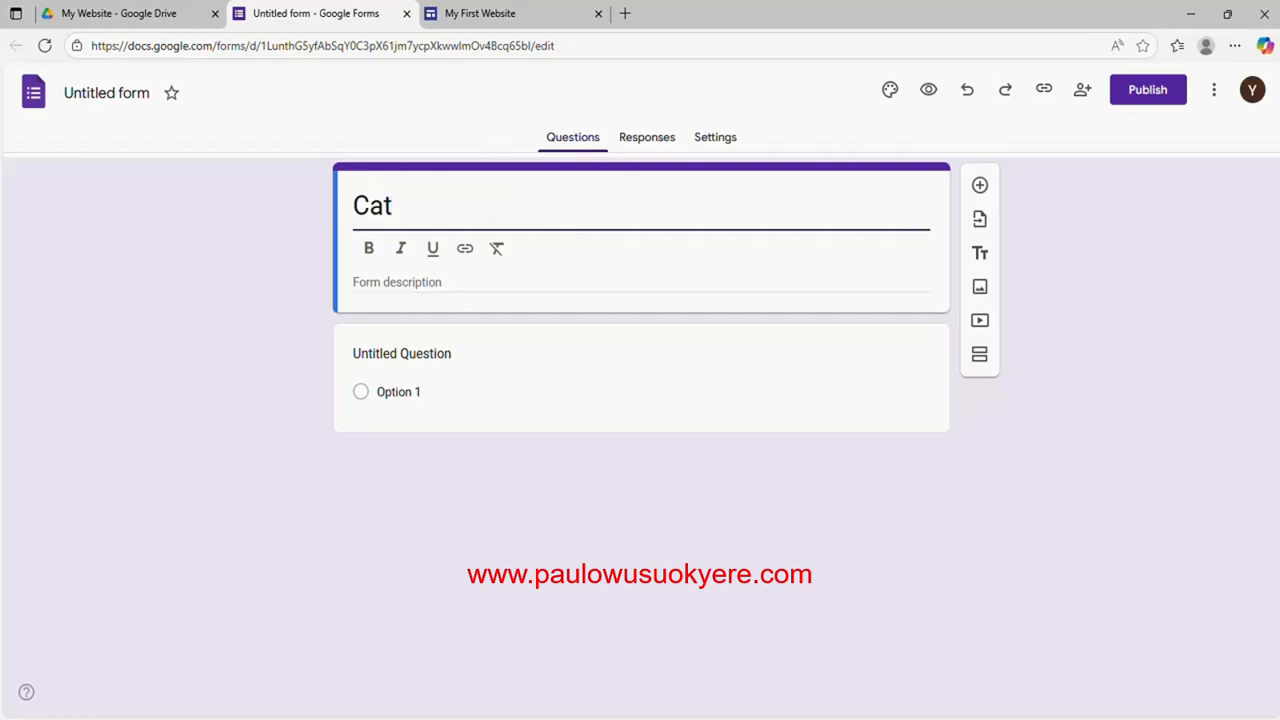
key("BackSpace")
key("BackSpace")
type("onta")
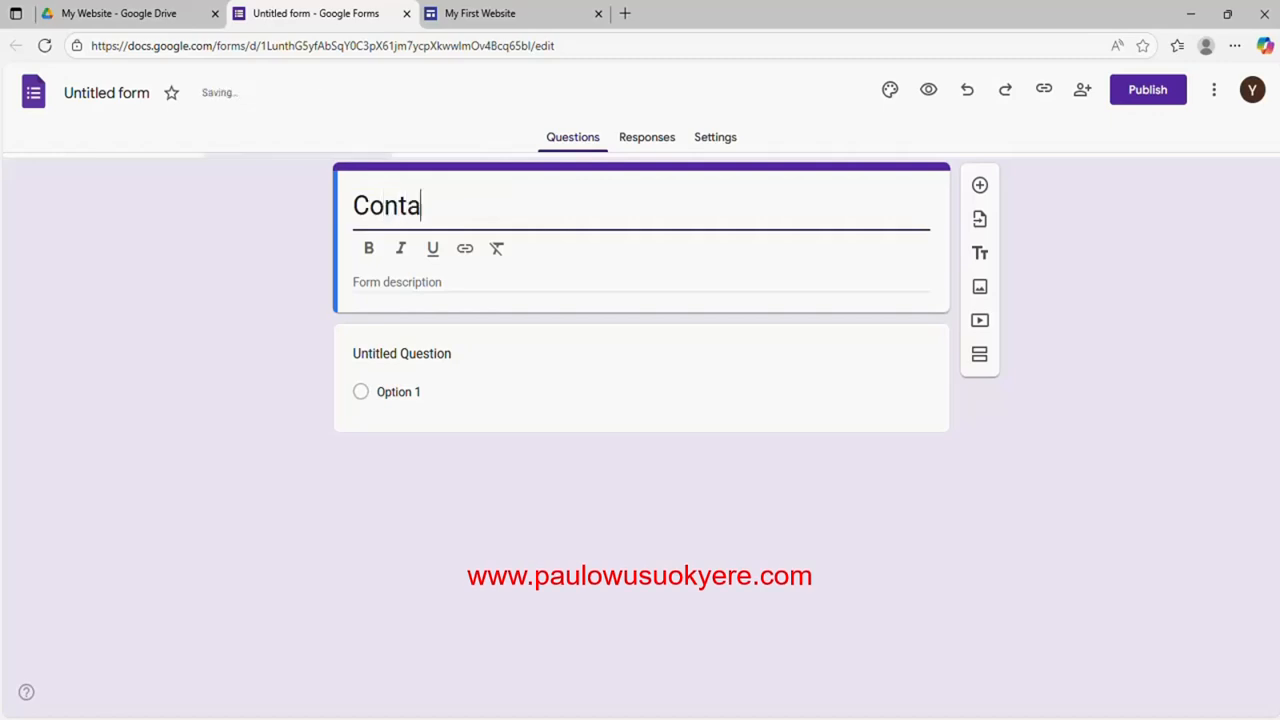
type("ct F")
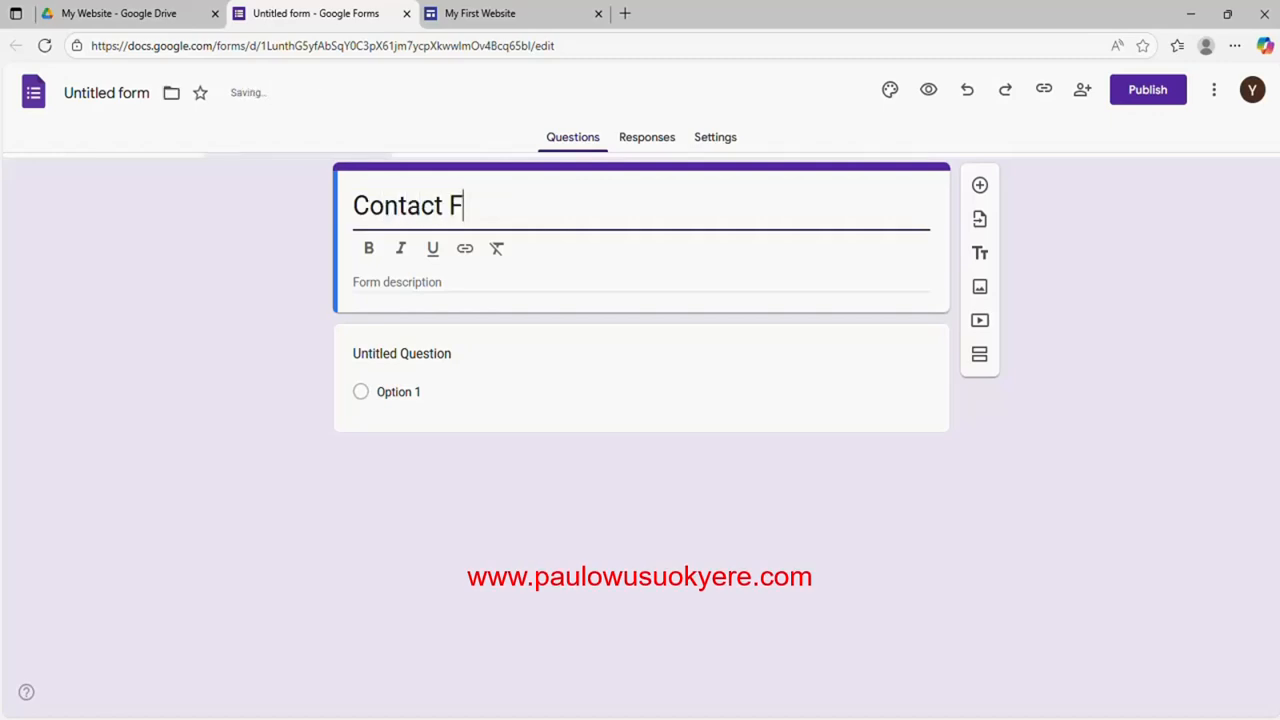
type("rom")
key("BackSpace")
key("BackSpace")
key("BackSpace")
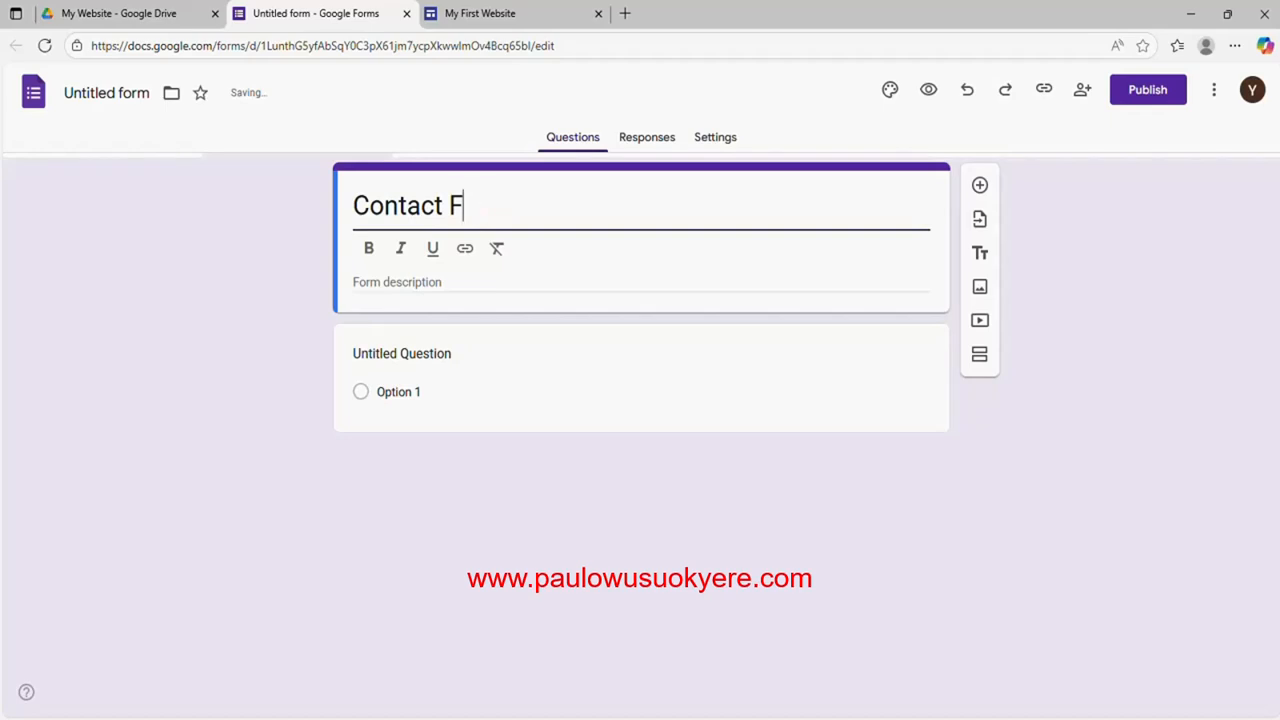
type("orm")
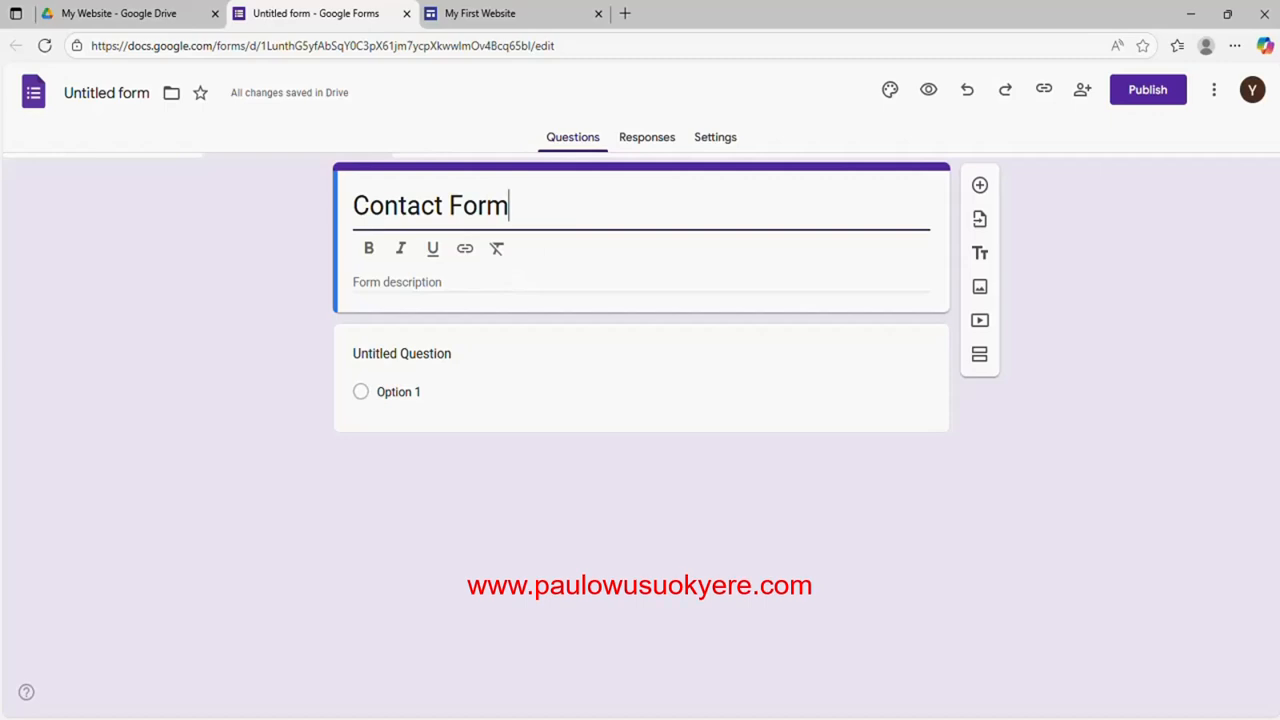
Name the form's first question "Full Name", leaving the form description empty.
left_click(360, 250)
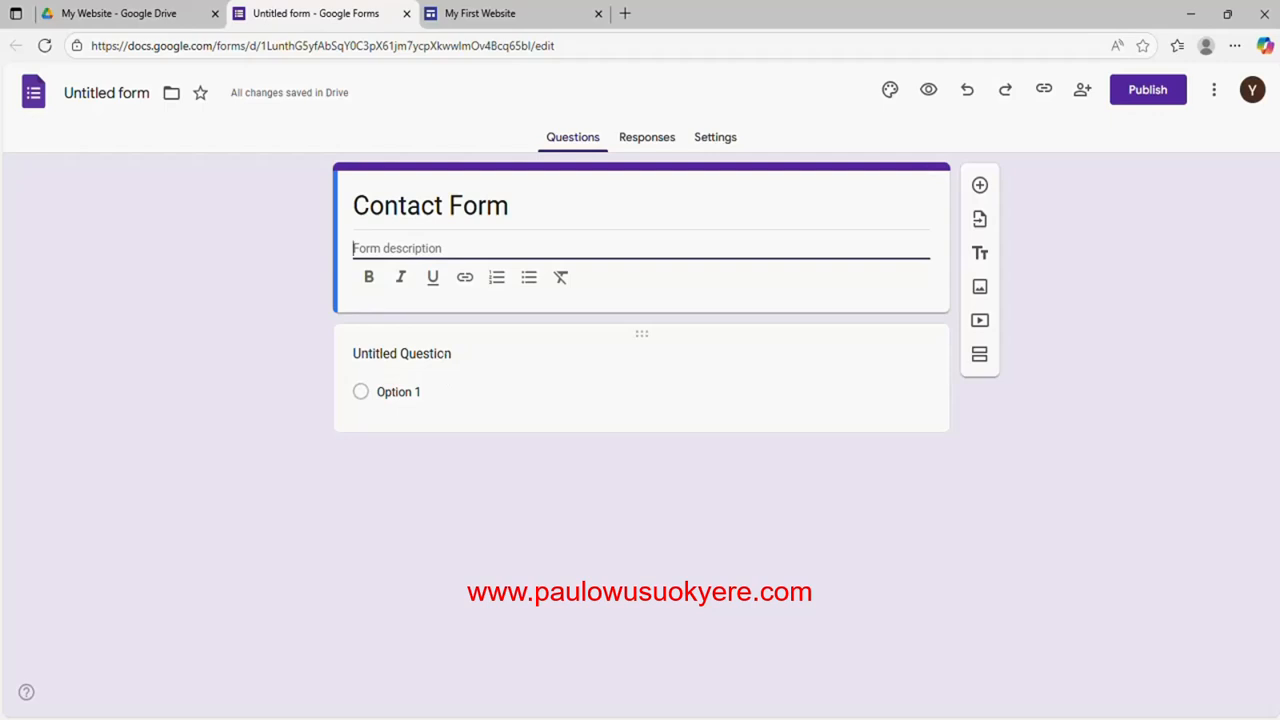
left_click(397, 356)
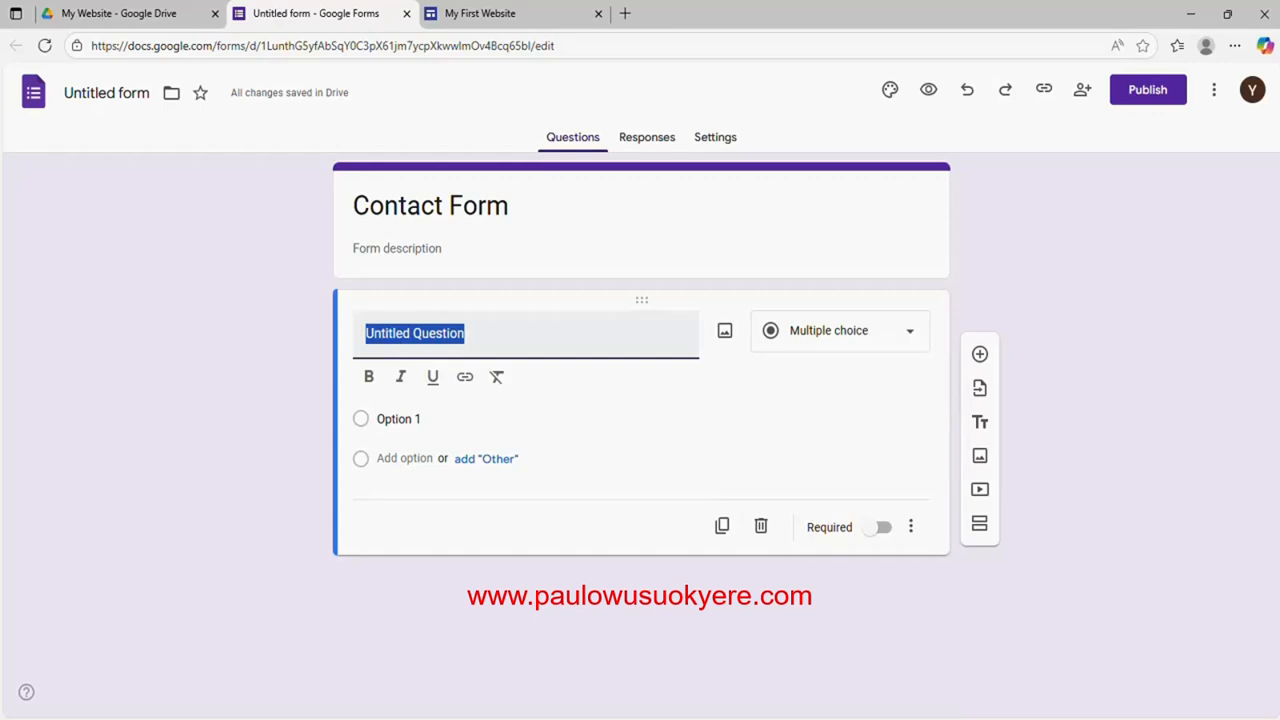
type("Full")
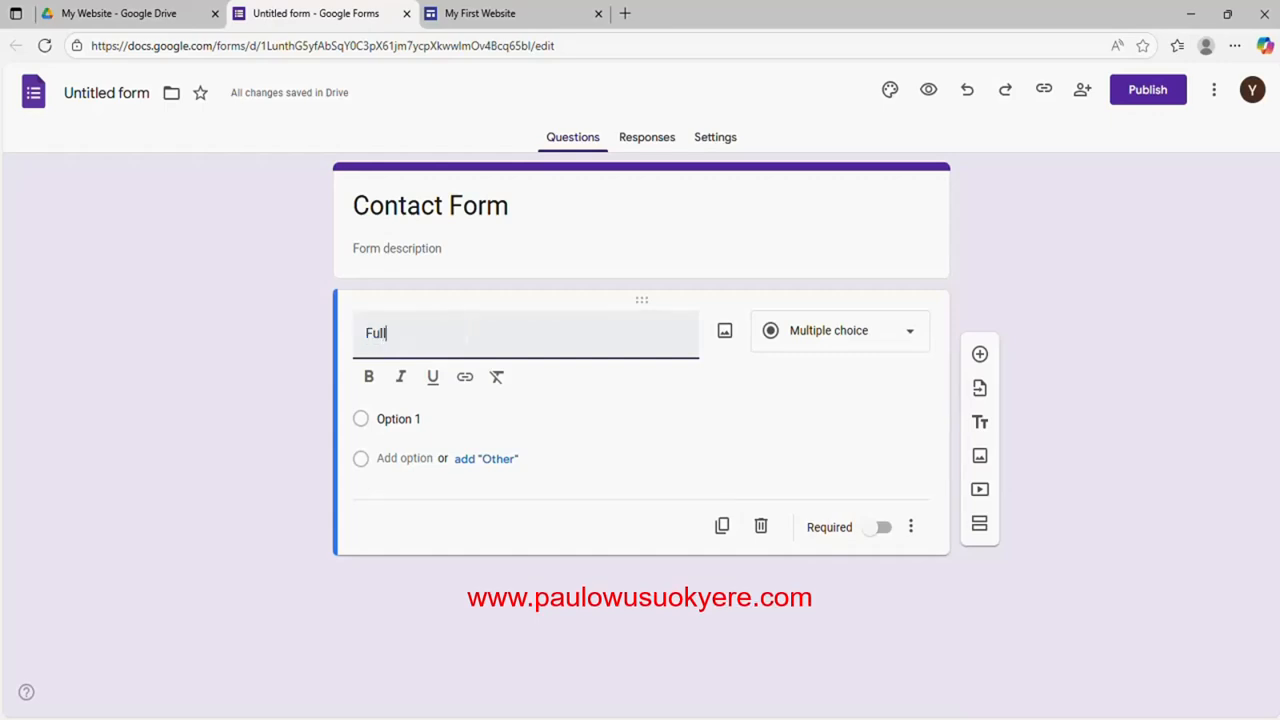
type("Name")
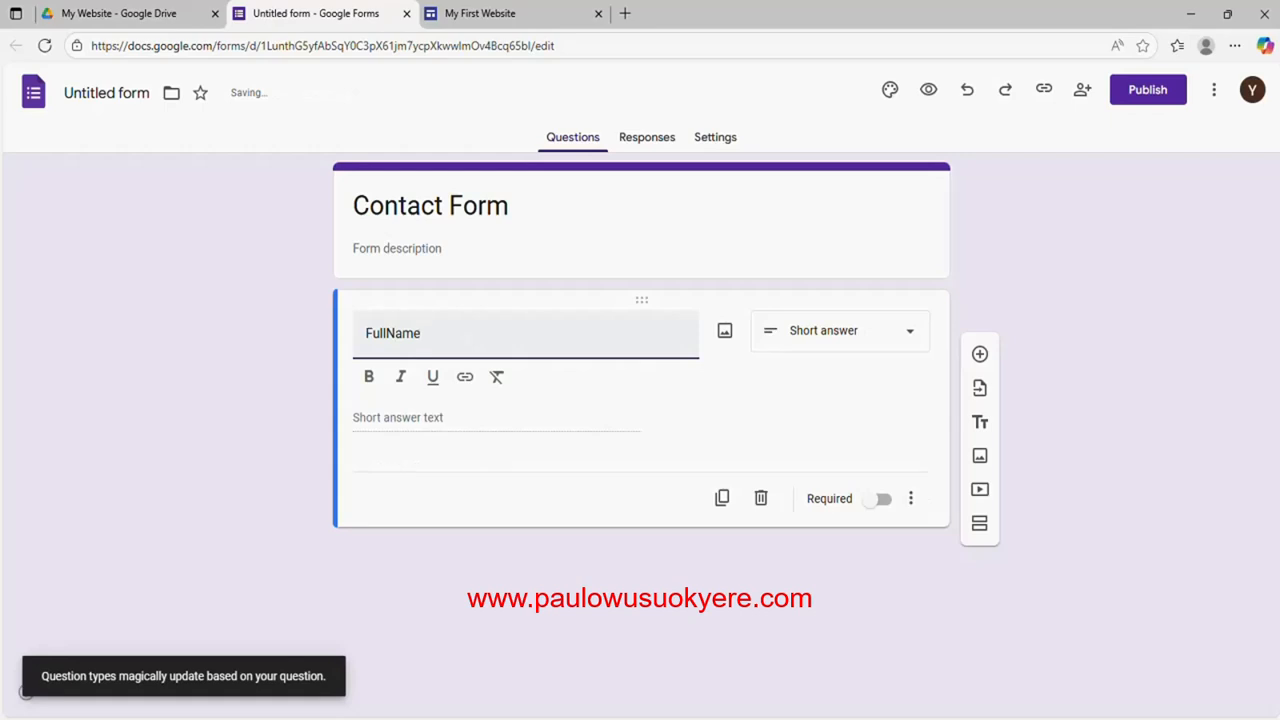
key("BackSpace")
key("BackSpace")
key("BackSpace")
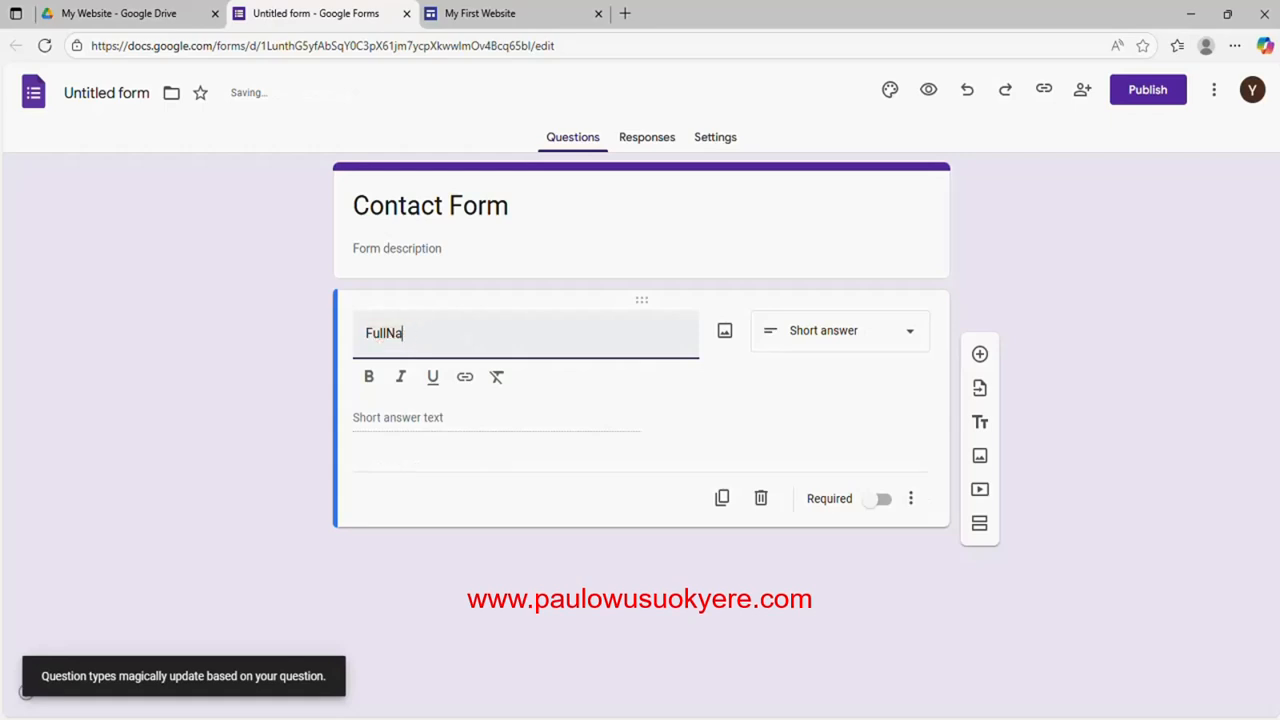
key("BackSpace")
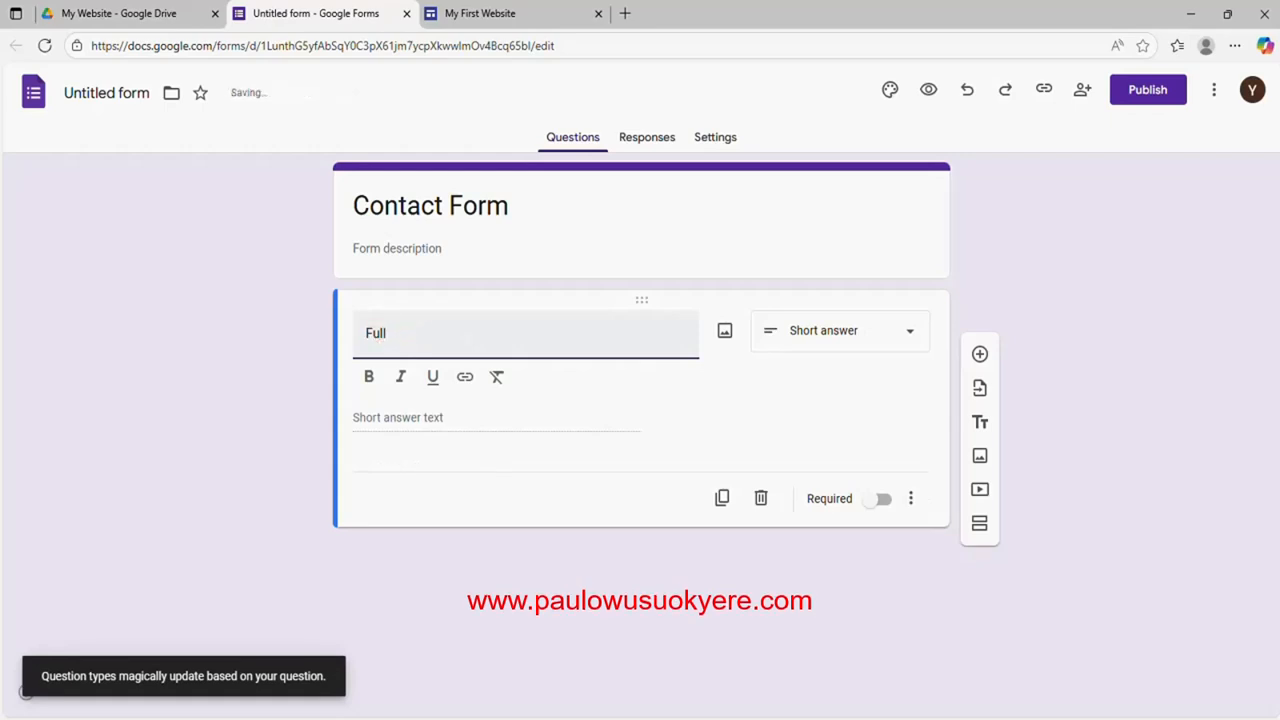
type("Name")
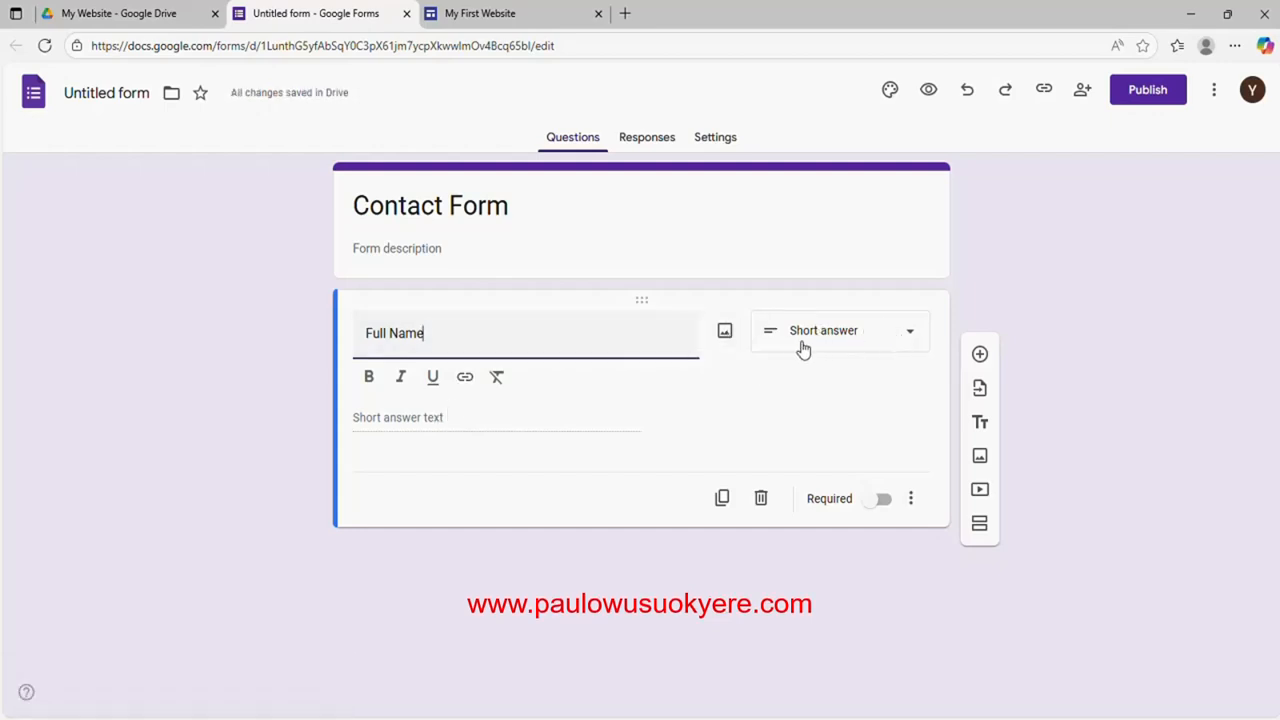
Set the Full Name question's answer type to Short answer and make the question required.
left_click(912, 340)
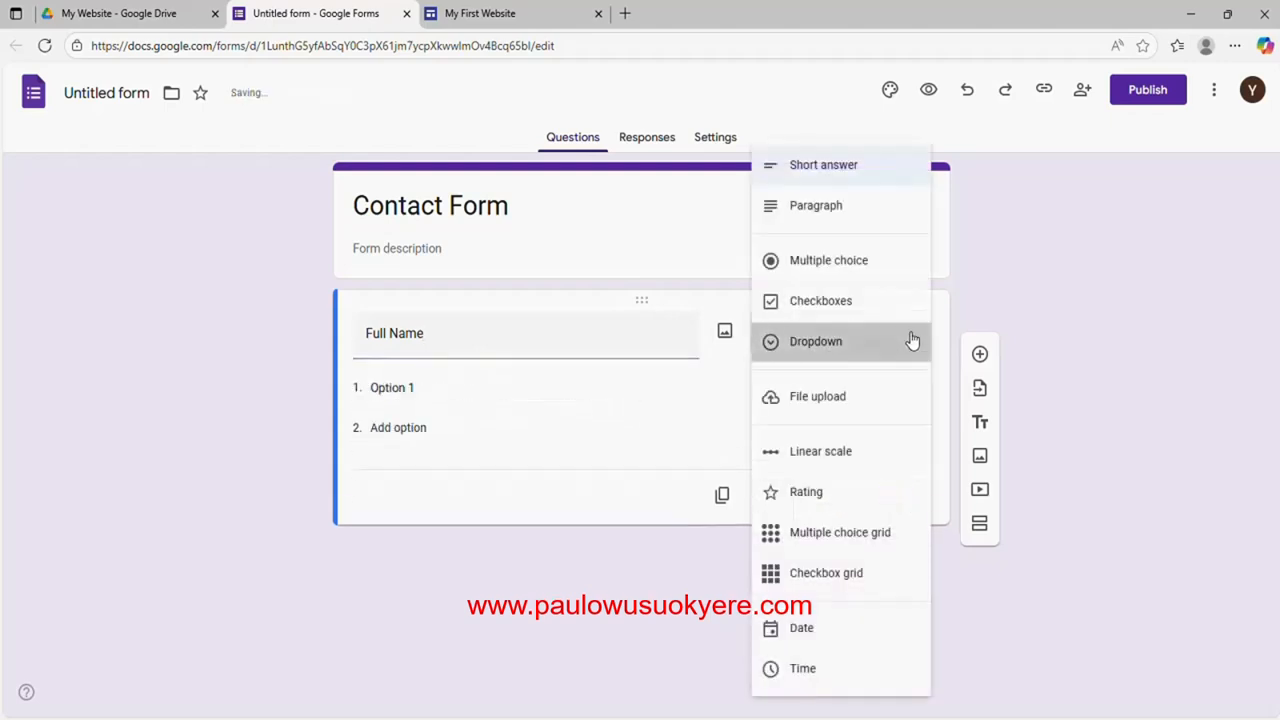
left_click(910, 340)
left_click(912, 341)
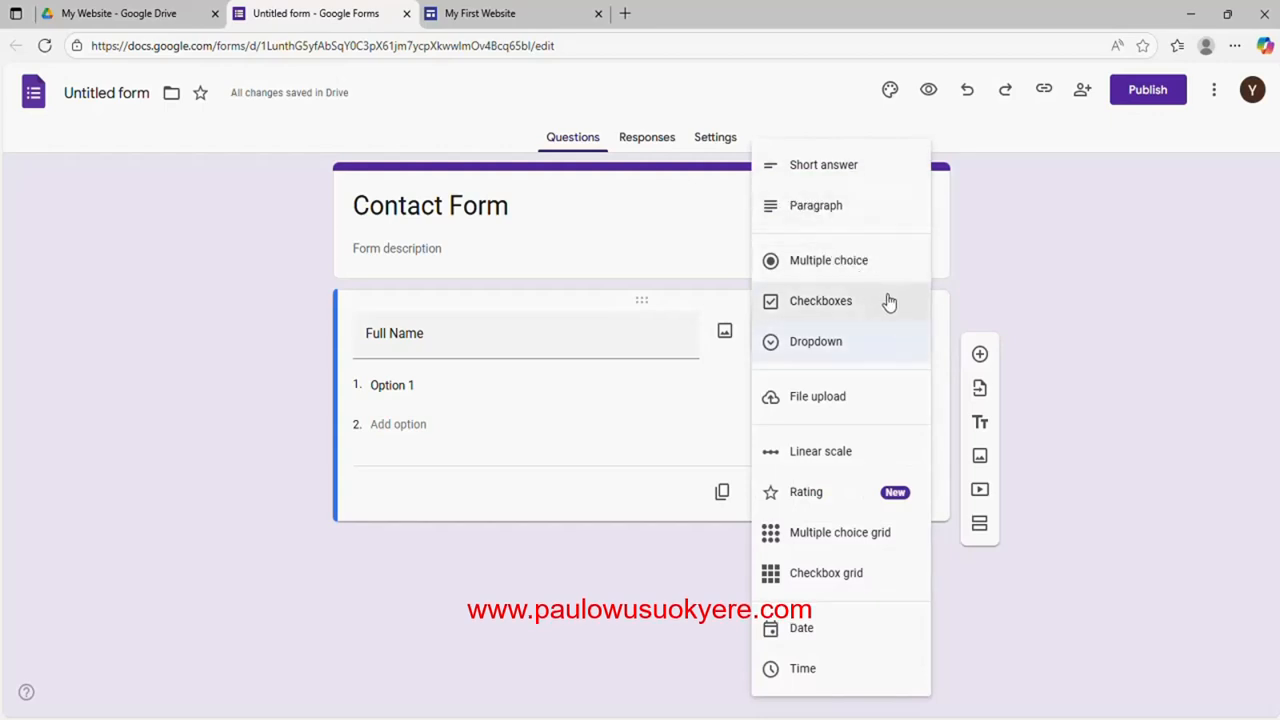
left_click(818, 177)
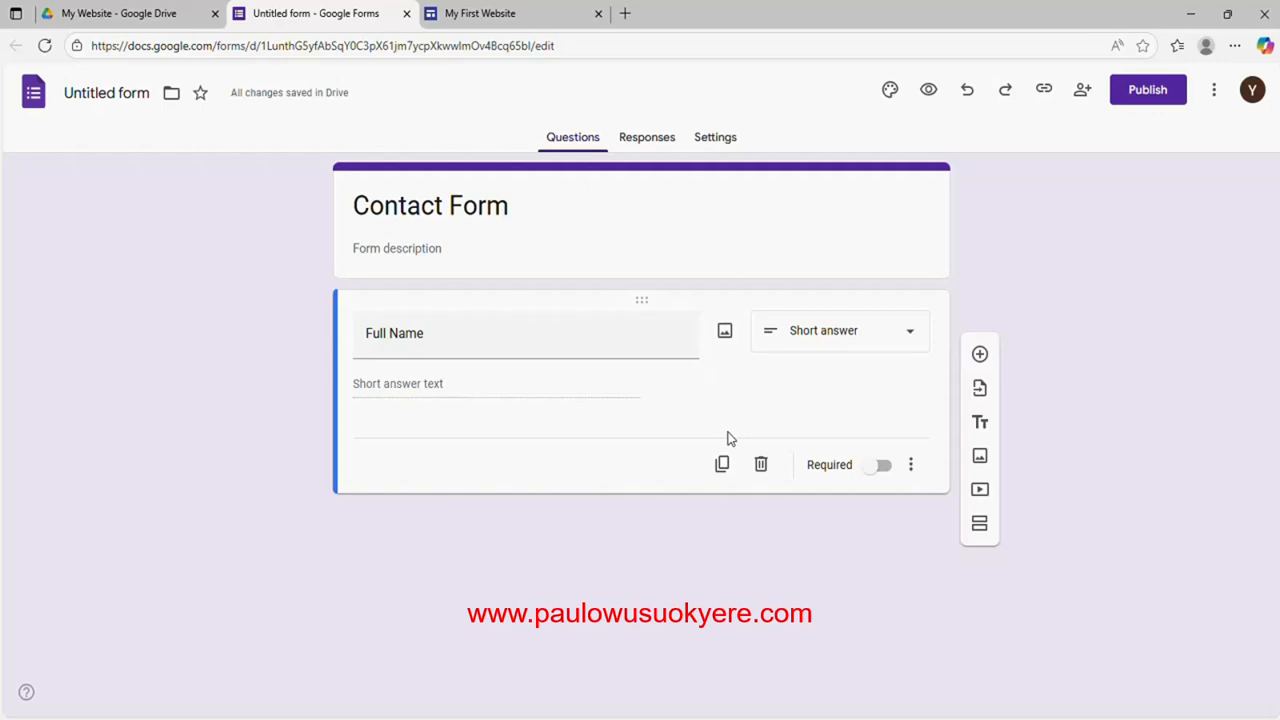
left_click(872, 470)
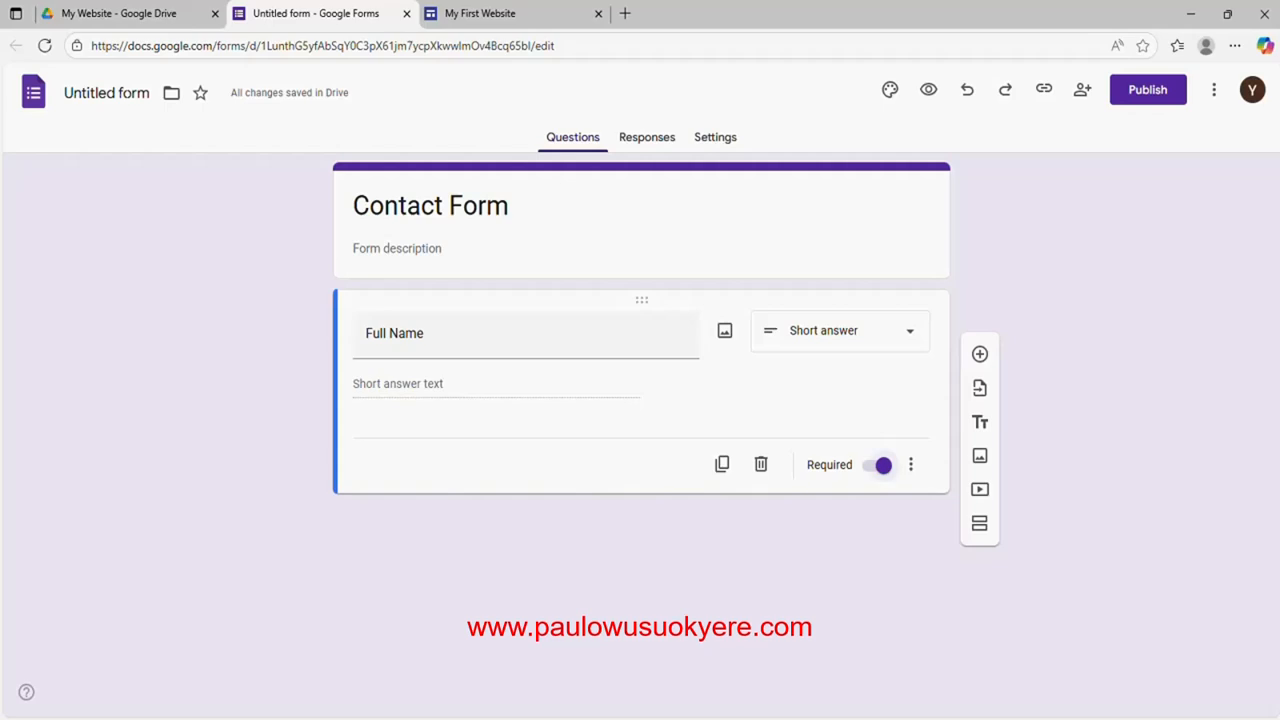
Try to name the form file "Contact Form", and return to the My Website folder in Drive with its list refreshed.
left_click(127, 93)
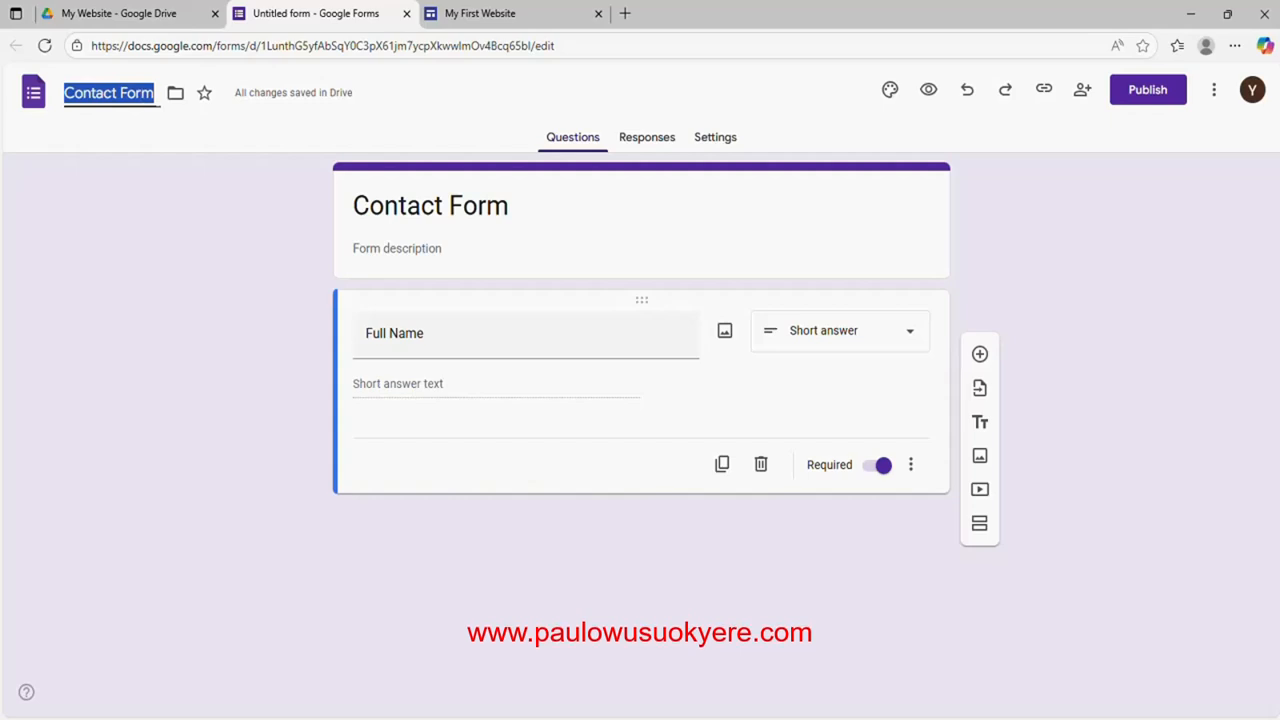
left_click(406, 16)
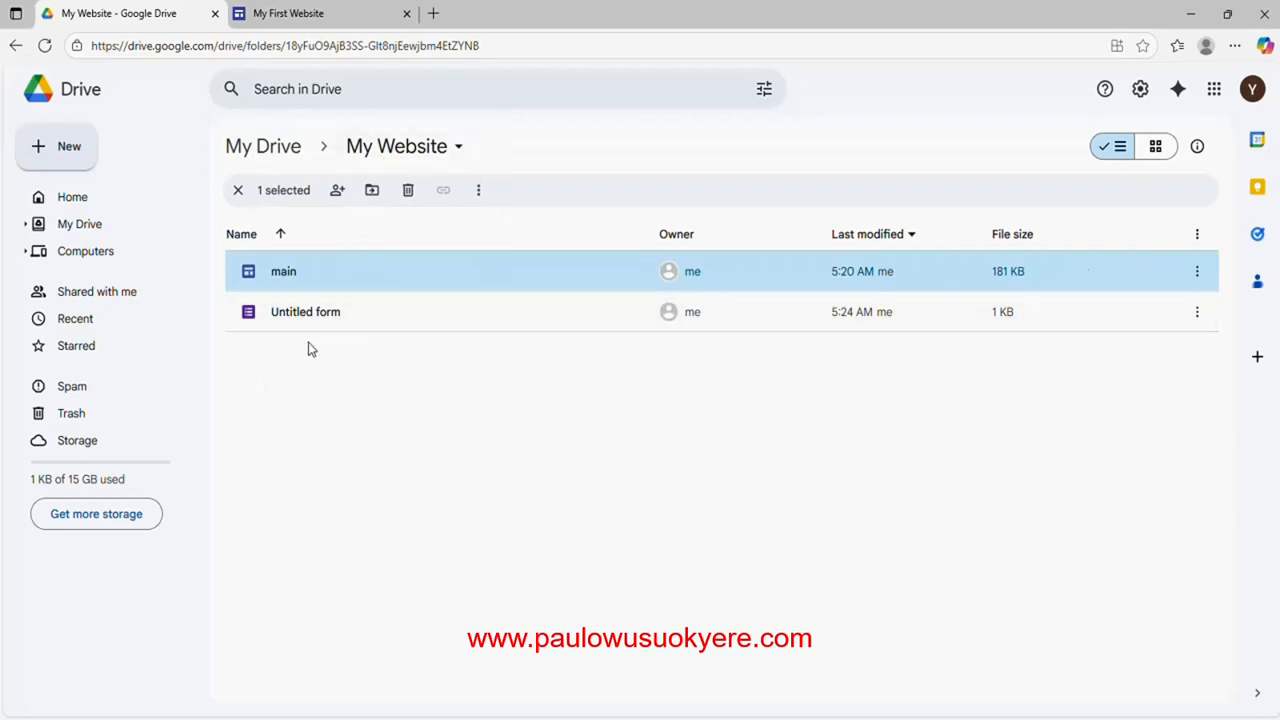
left_click(45, 51)
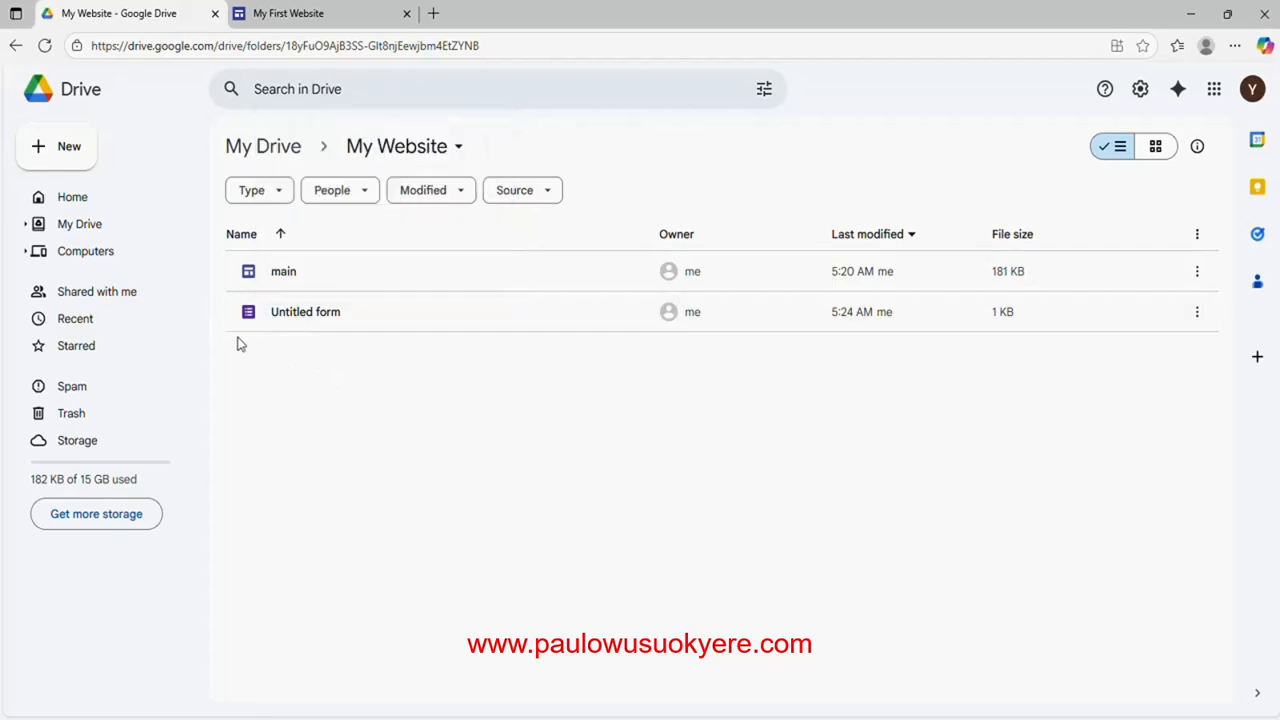
Rename the untitled form file in the My Website folder as "Contact Form".
right_click(302, 318)
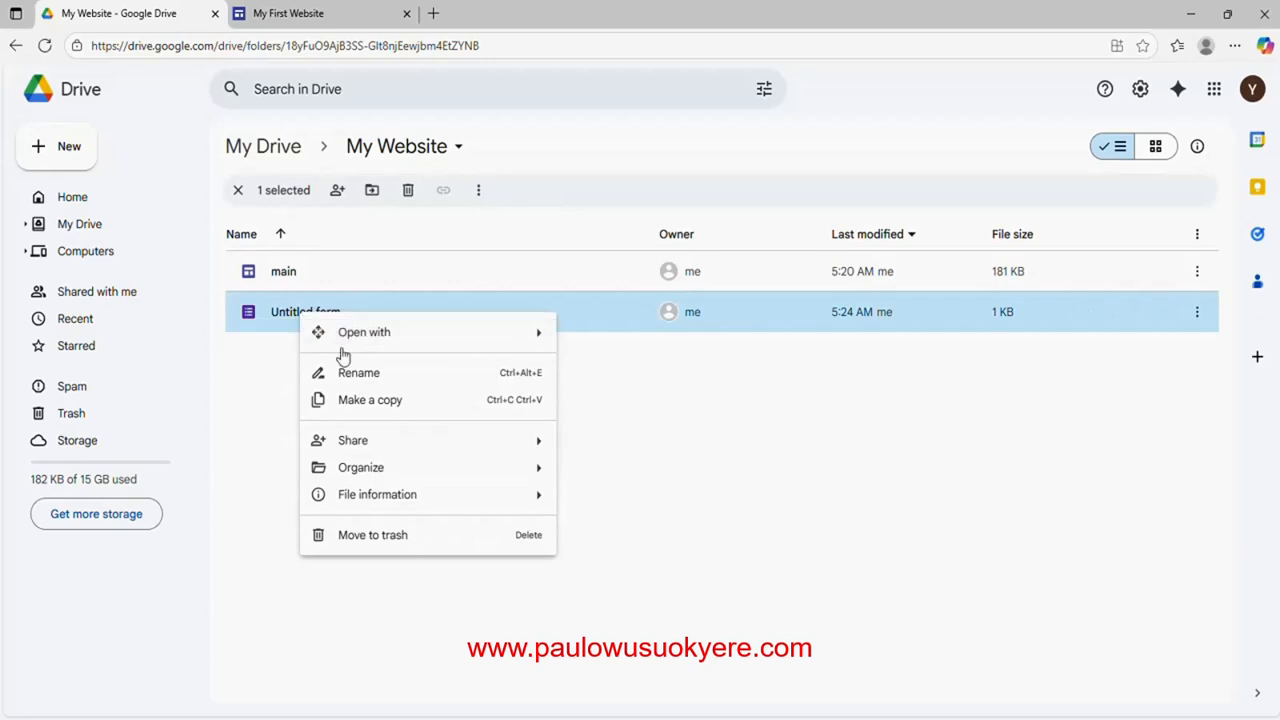
left_click(383, 377)
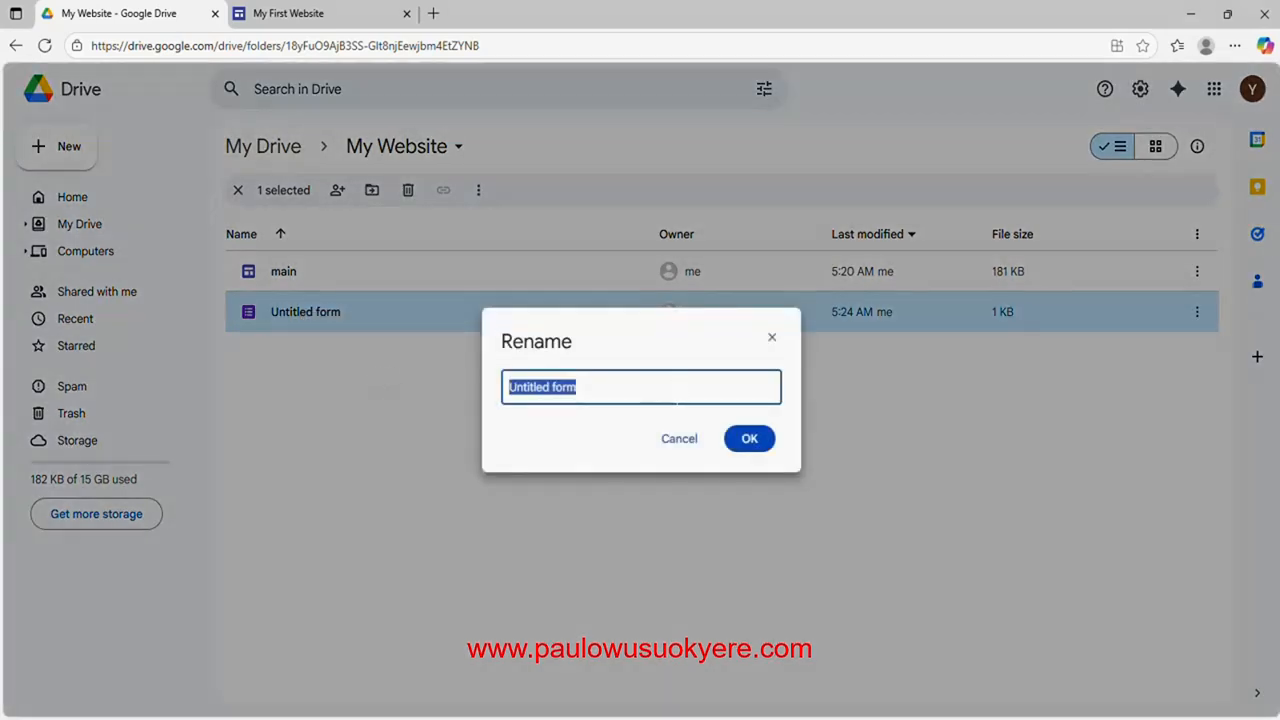
type("Con")
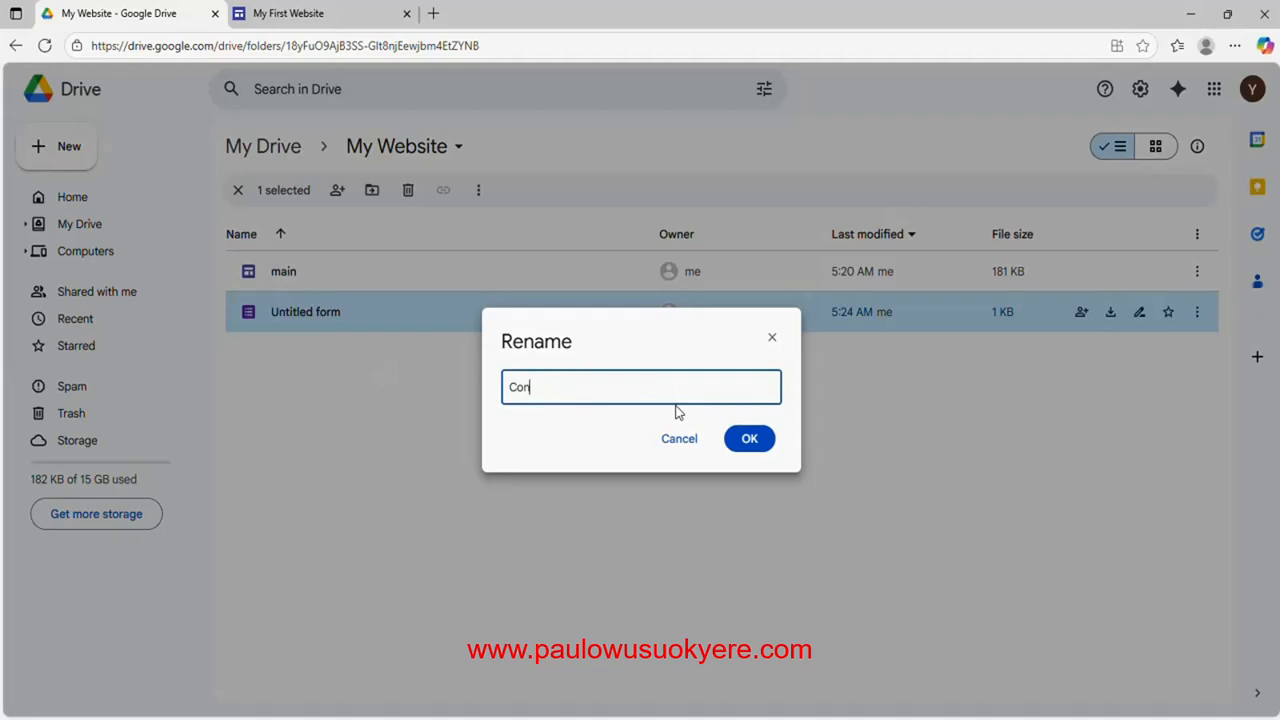
type("tact ")
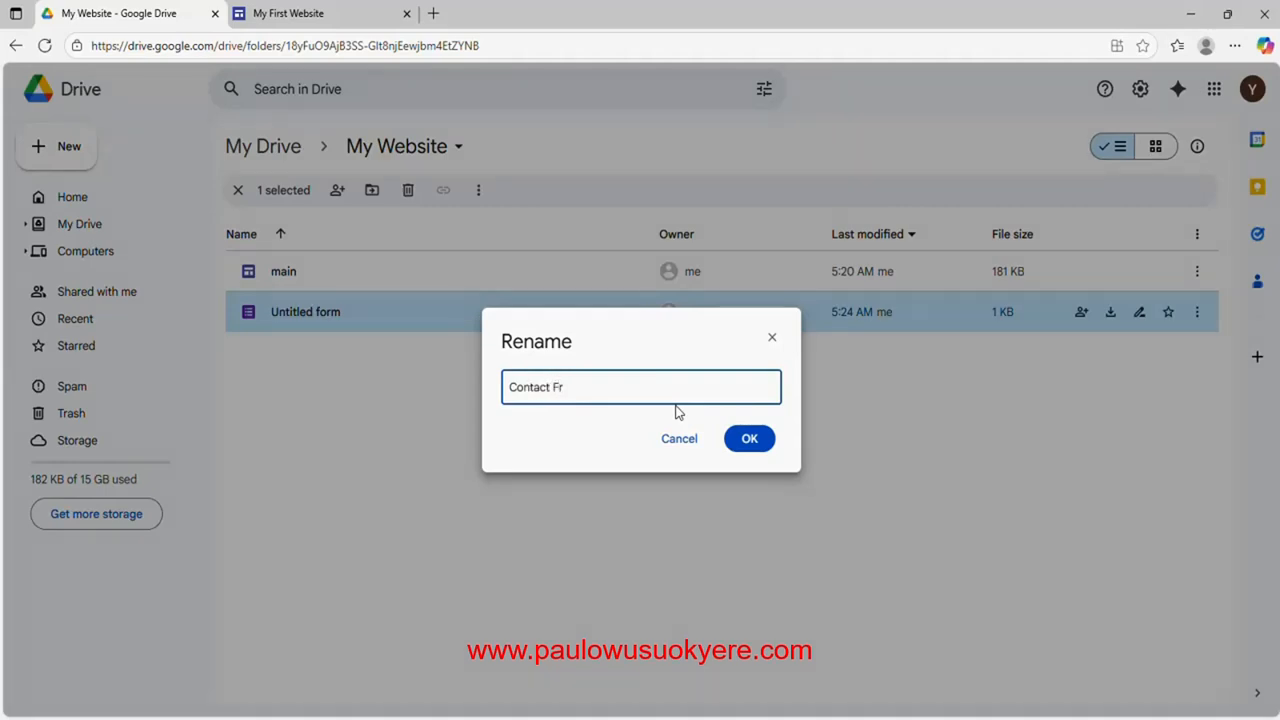
type("Form")
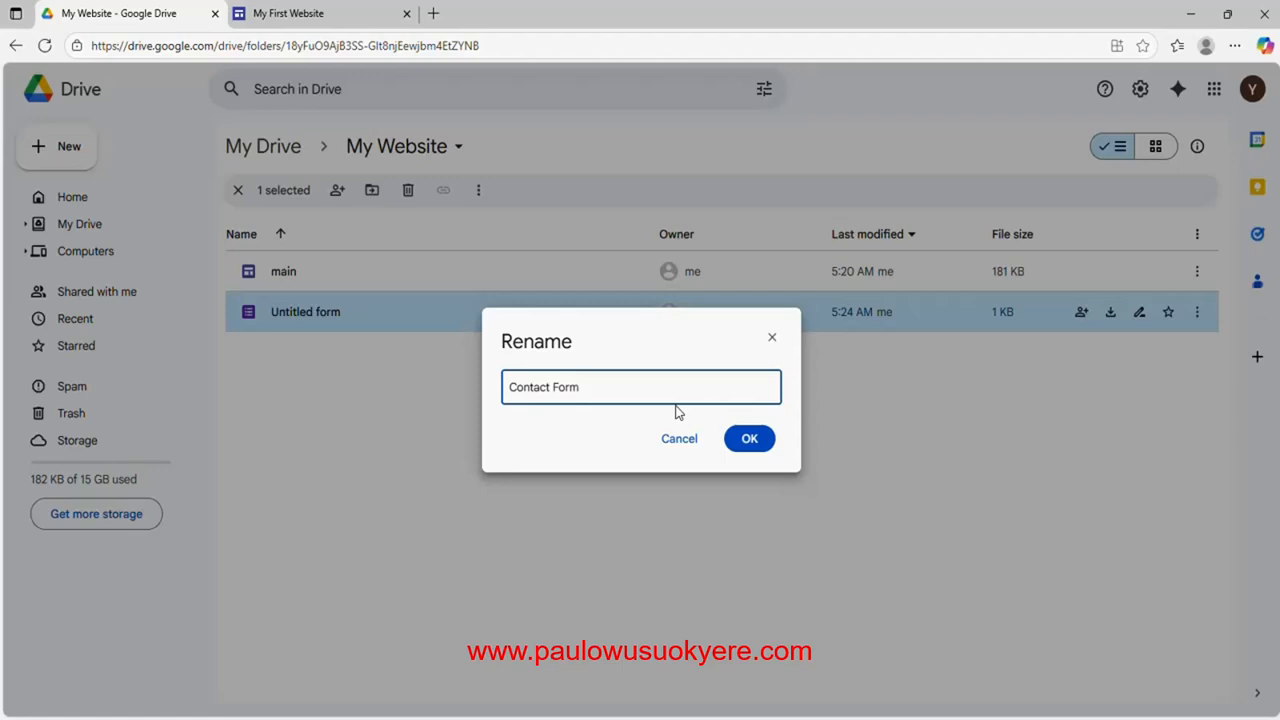
left_click(745, 440)
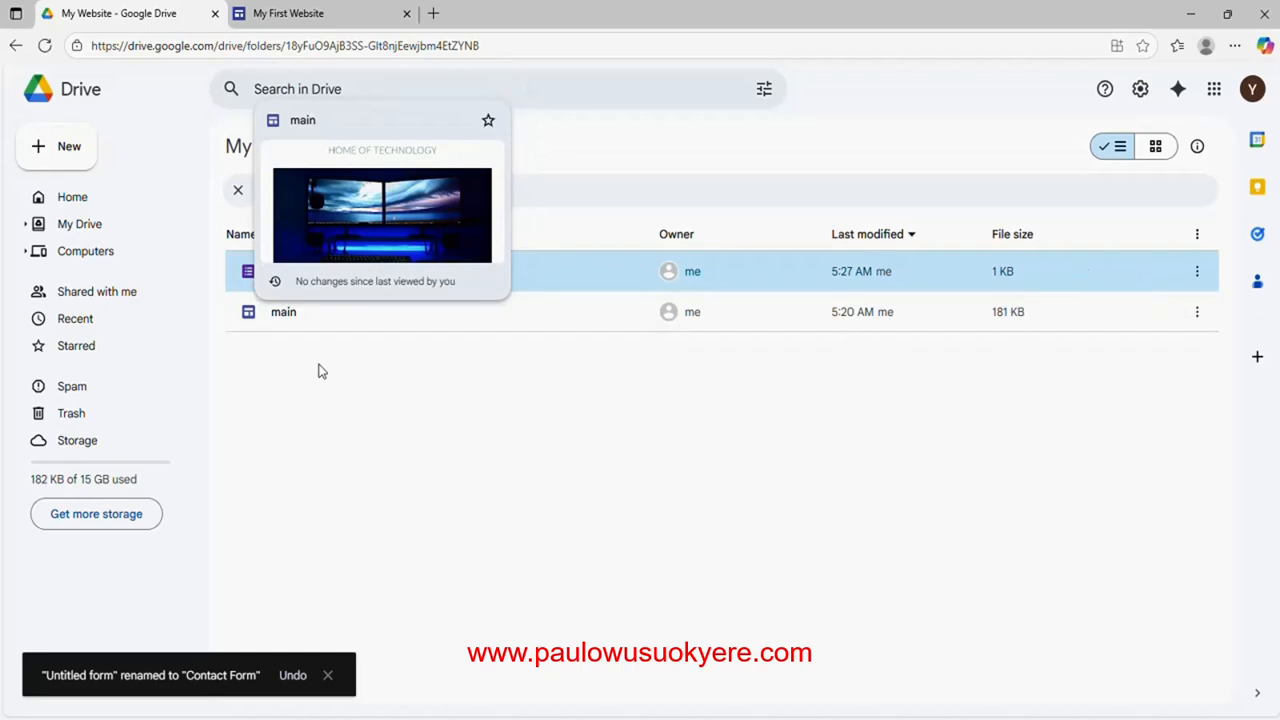
right_click(256, 277)
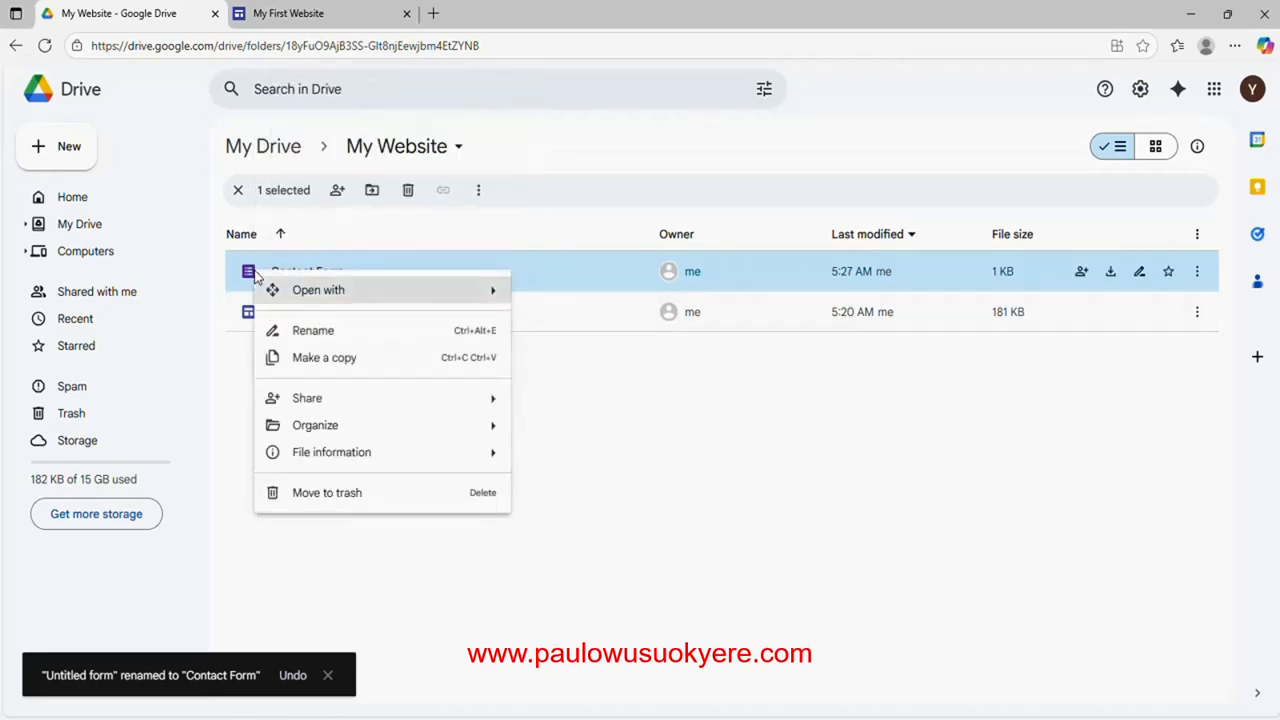
left_click(317, 331)
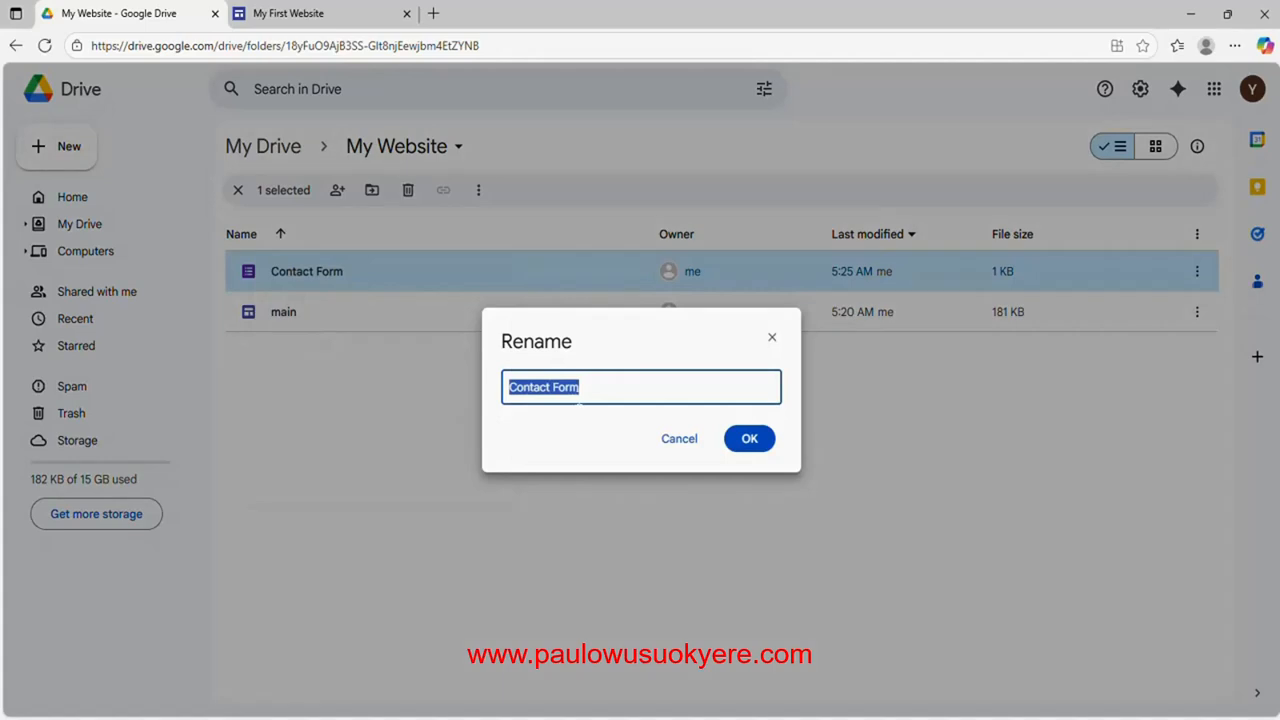
left_click(684, 445)
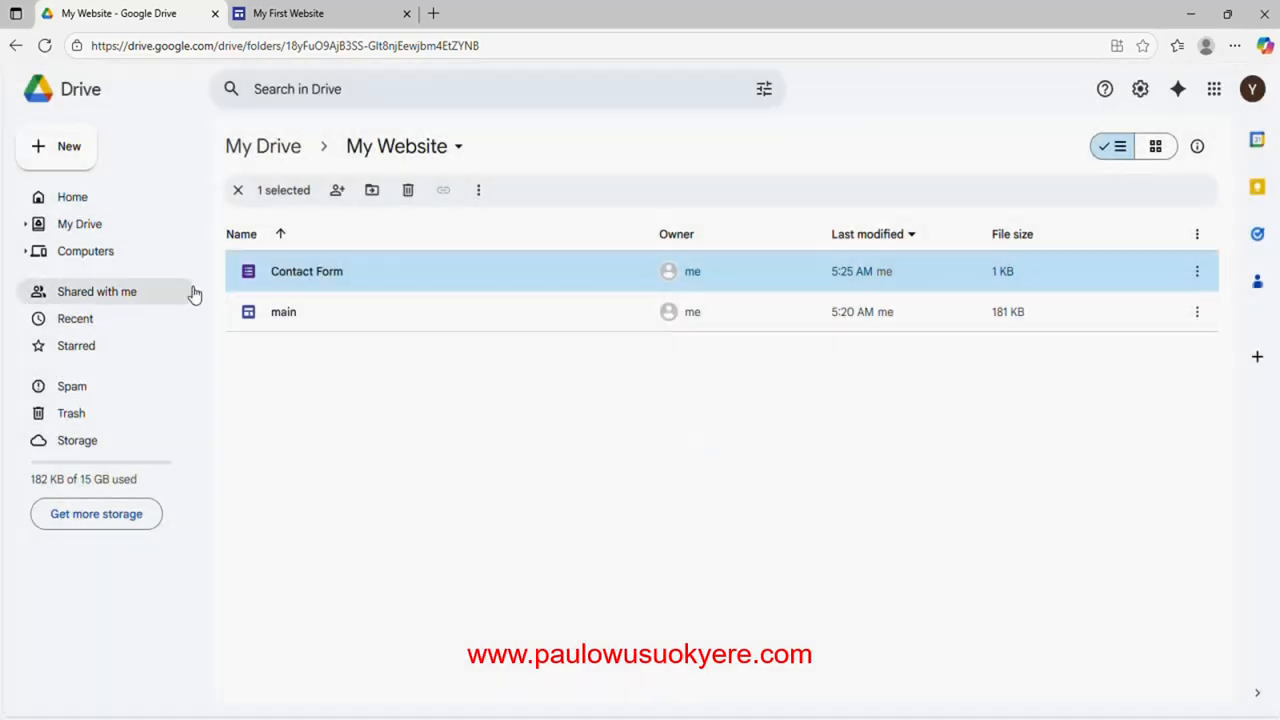
Refresh the My Website folder and open the Contact Form file for editing, dismissing the access management tip.
left_click(44, 47)
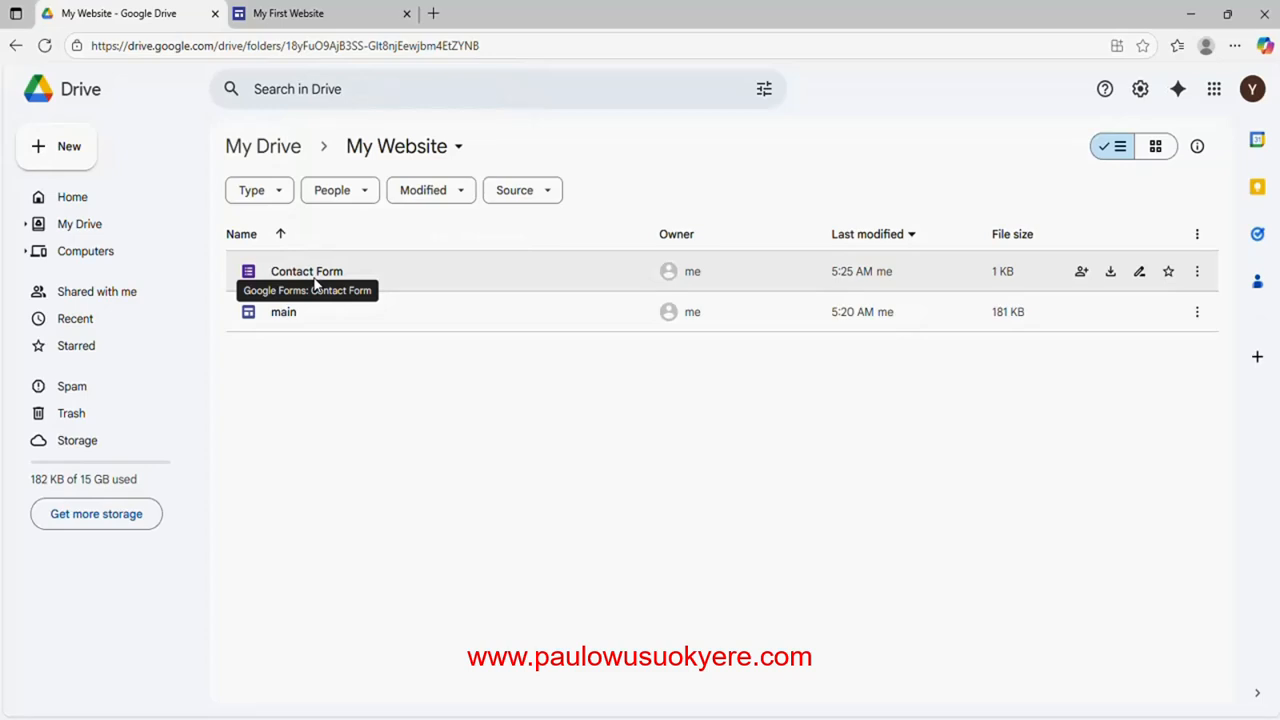
double_click(305, 277)
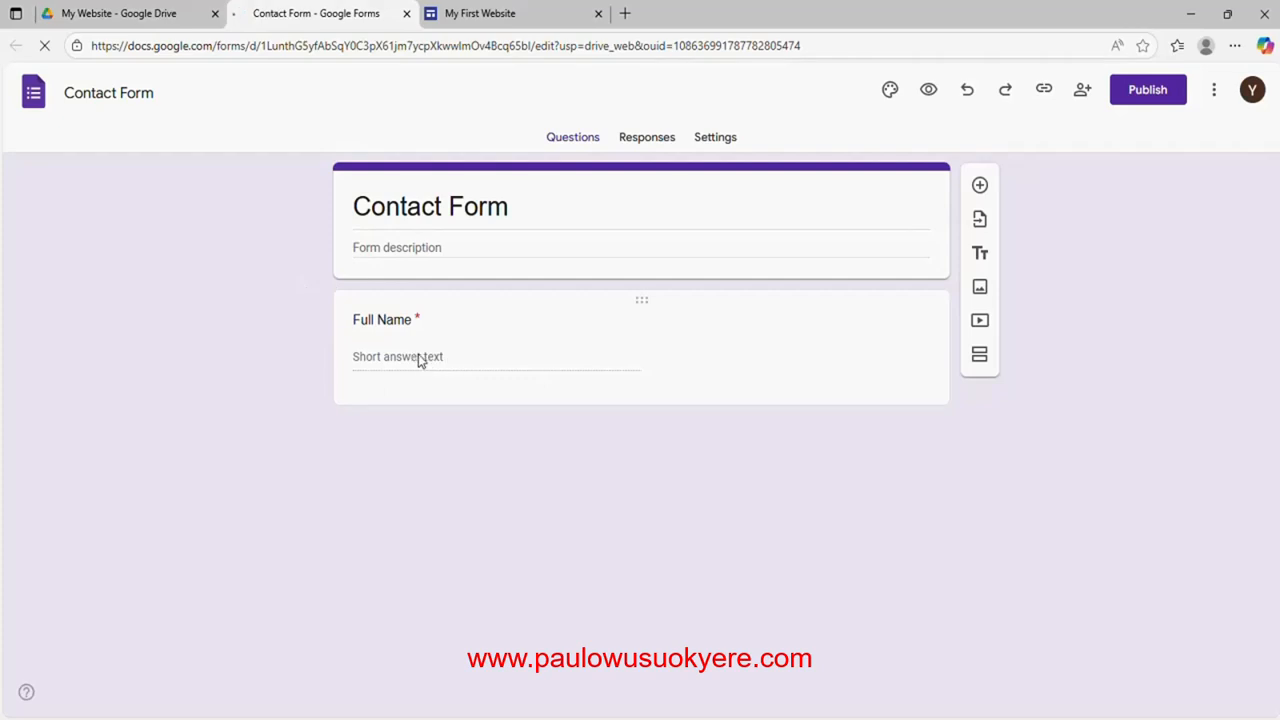
left_click(369, 338)
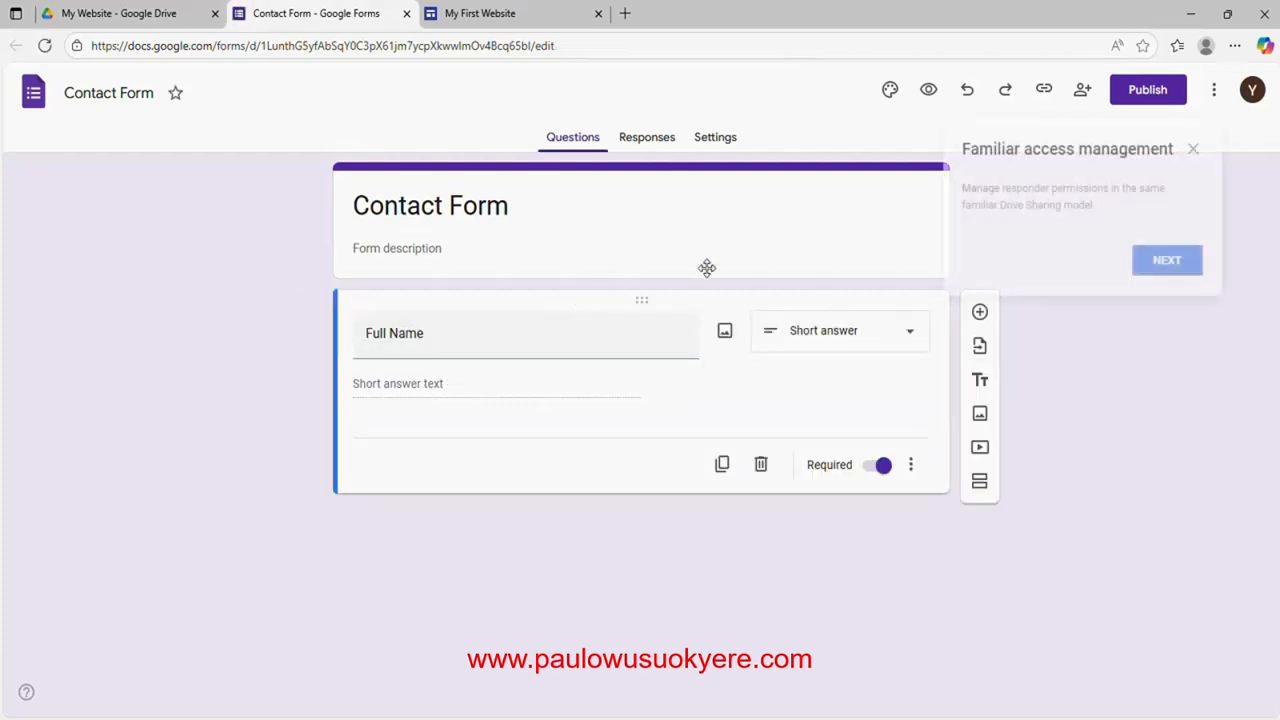
left_click(1194, 150)
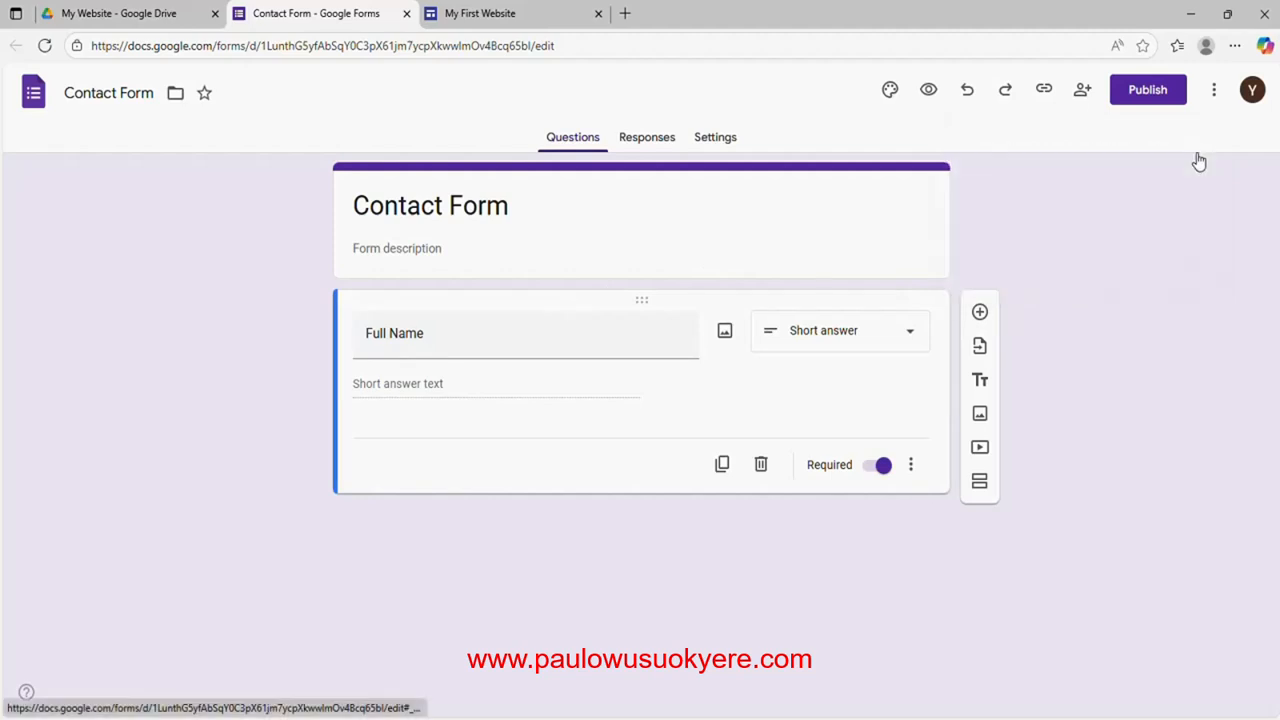
Add a second question named "Date of Birth" below the Full Name question.
left_click(979, 314)
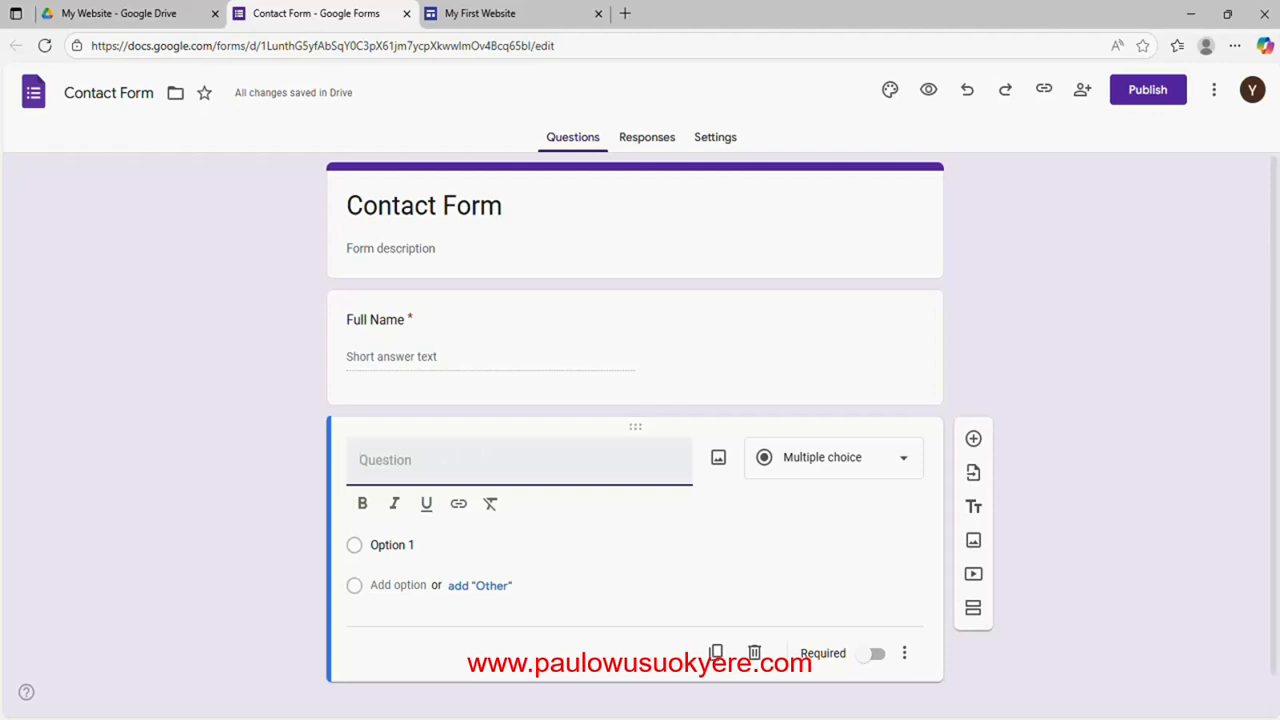
type("Date")
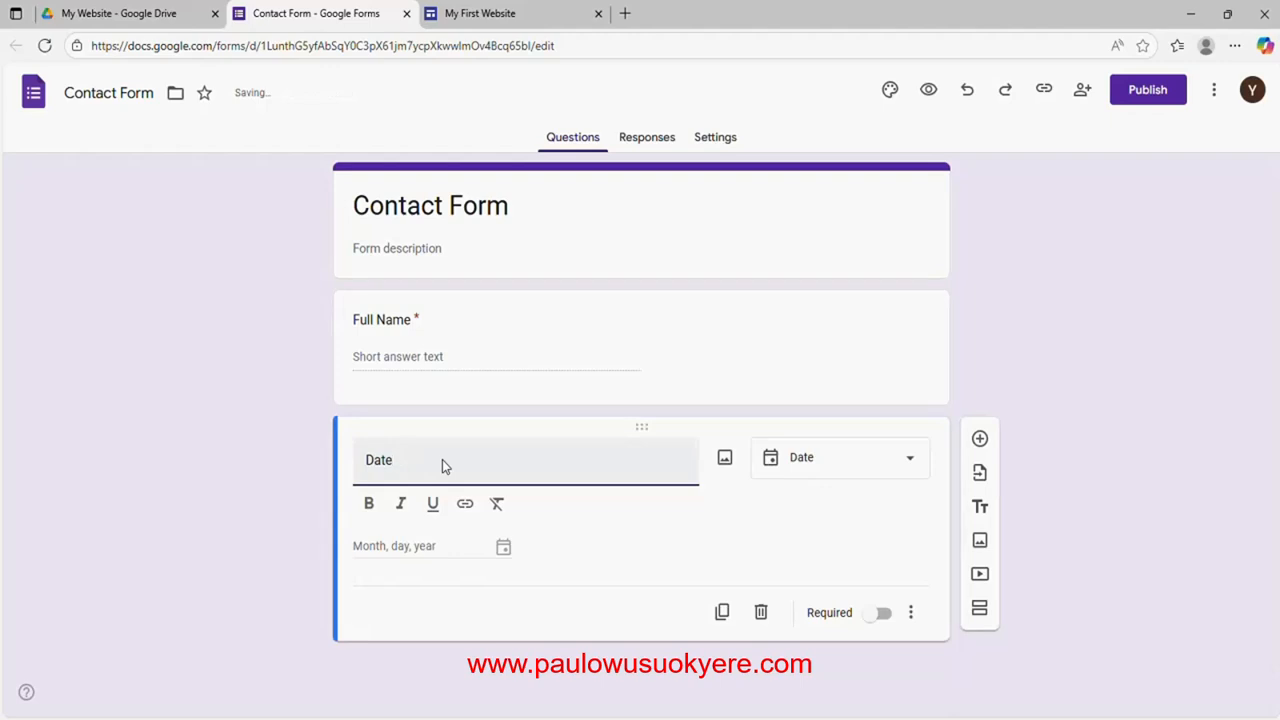
type(" of Birt")
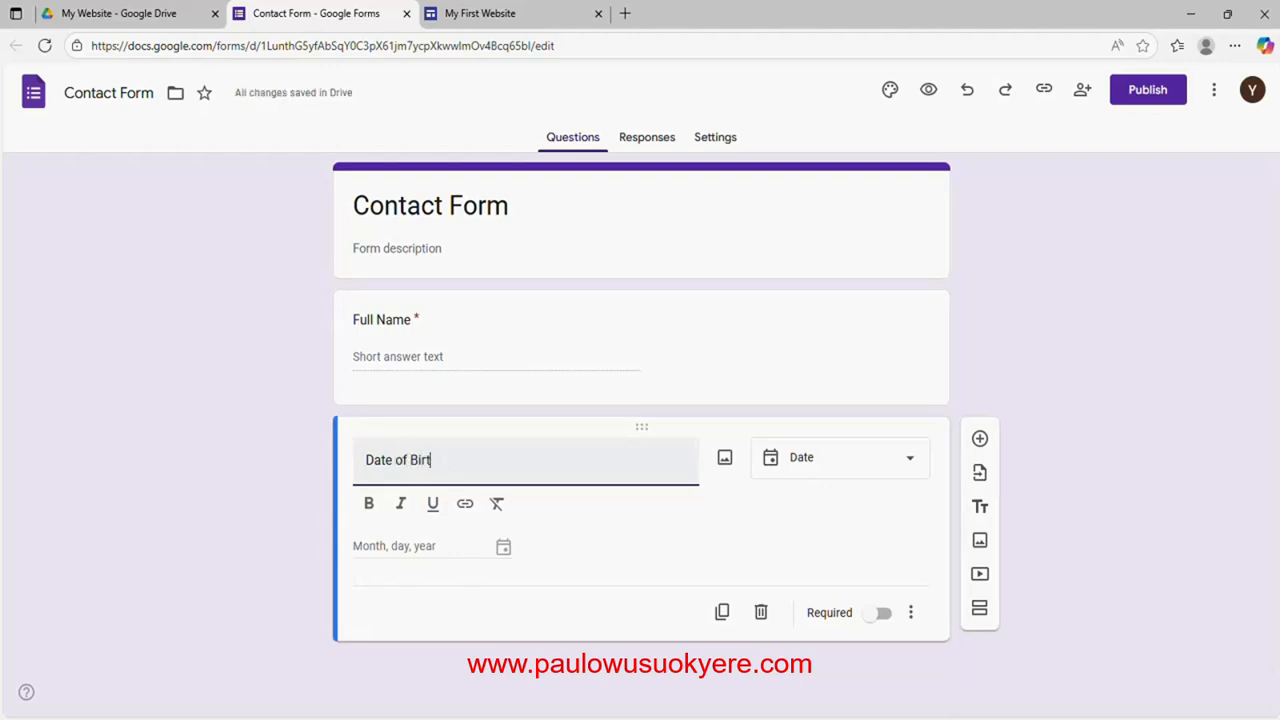
type("h")
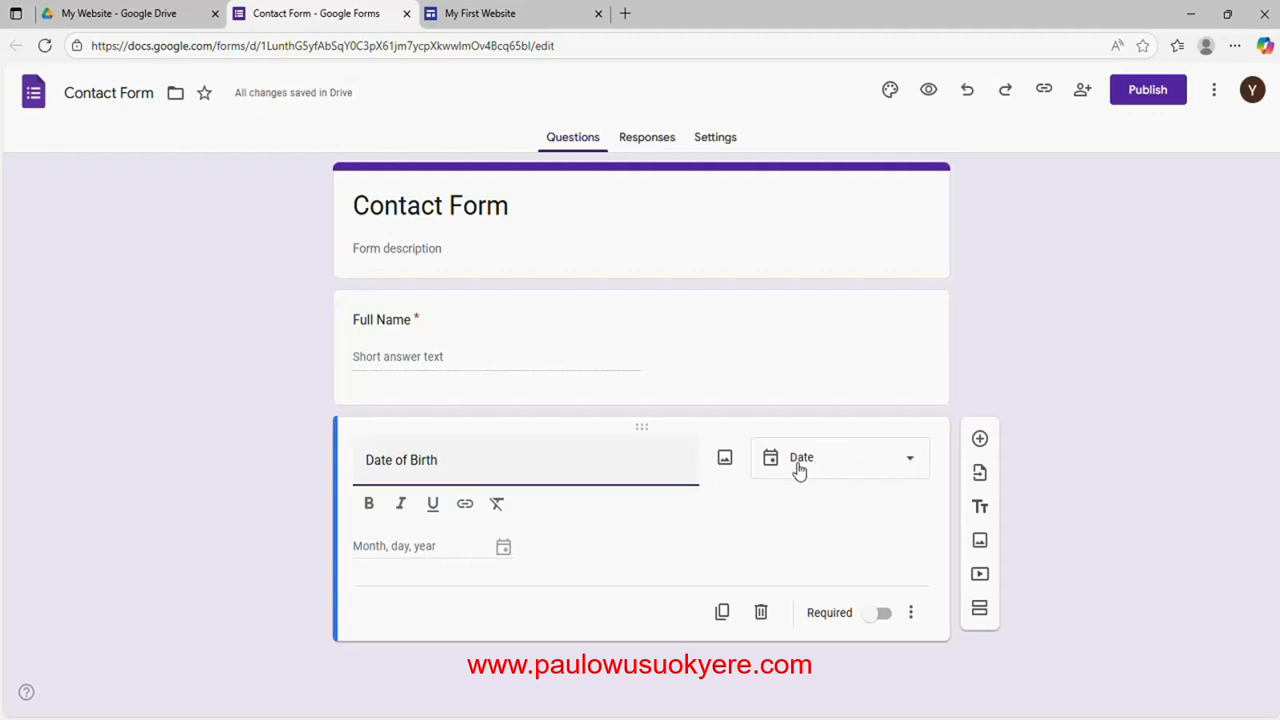
Set the Date of Birth question's answer type to Date and leave the question optional.
left_click(909, 463)
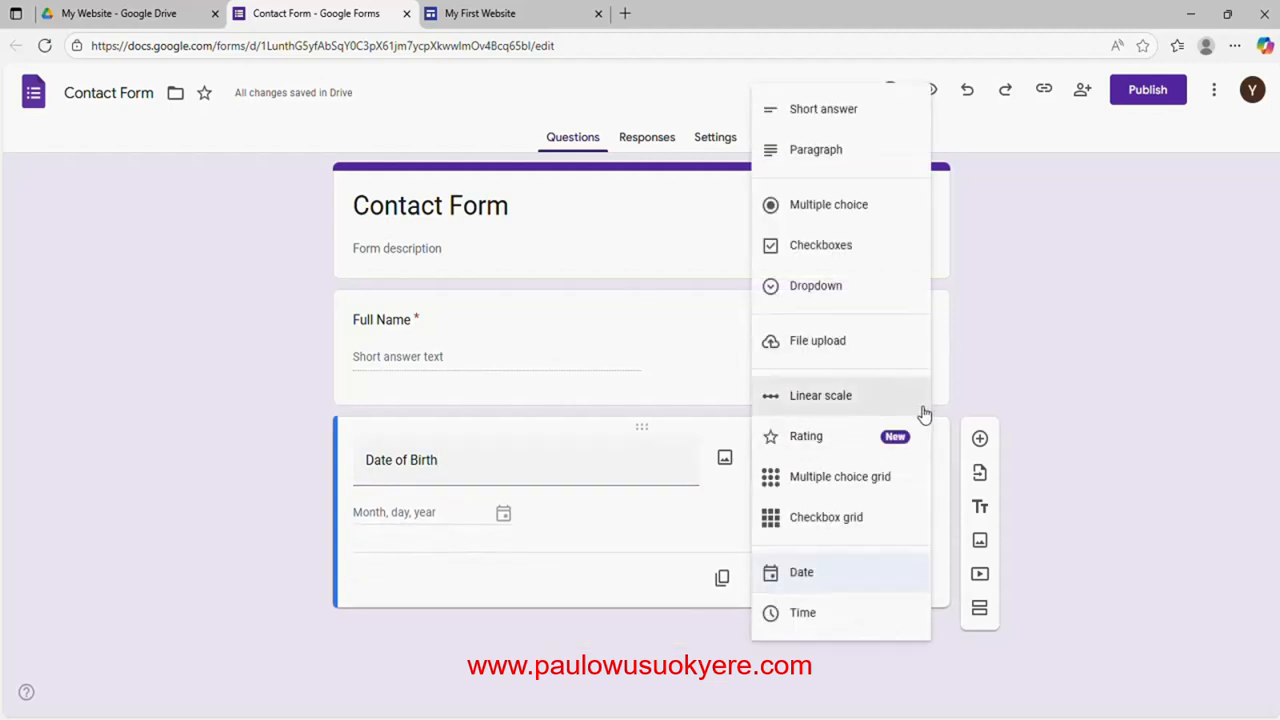
left_click(812, 584)
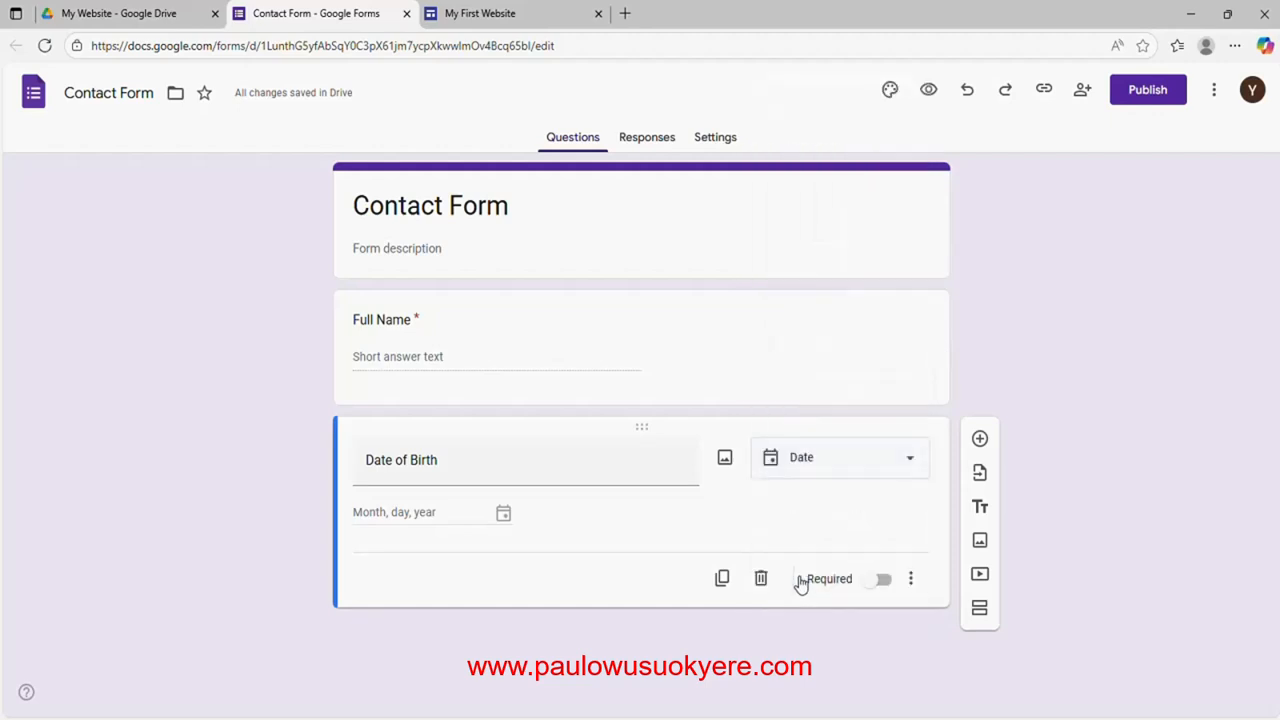
left_click(876, 582)
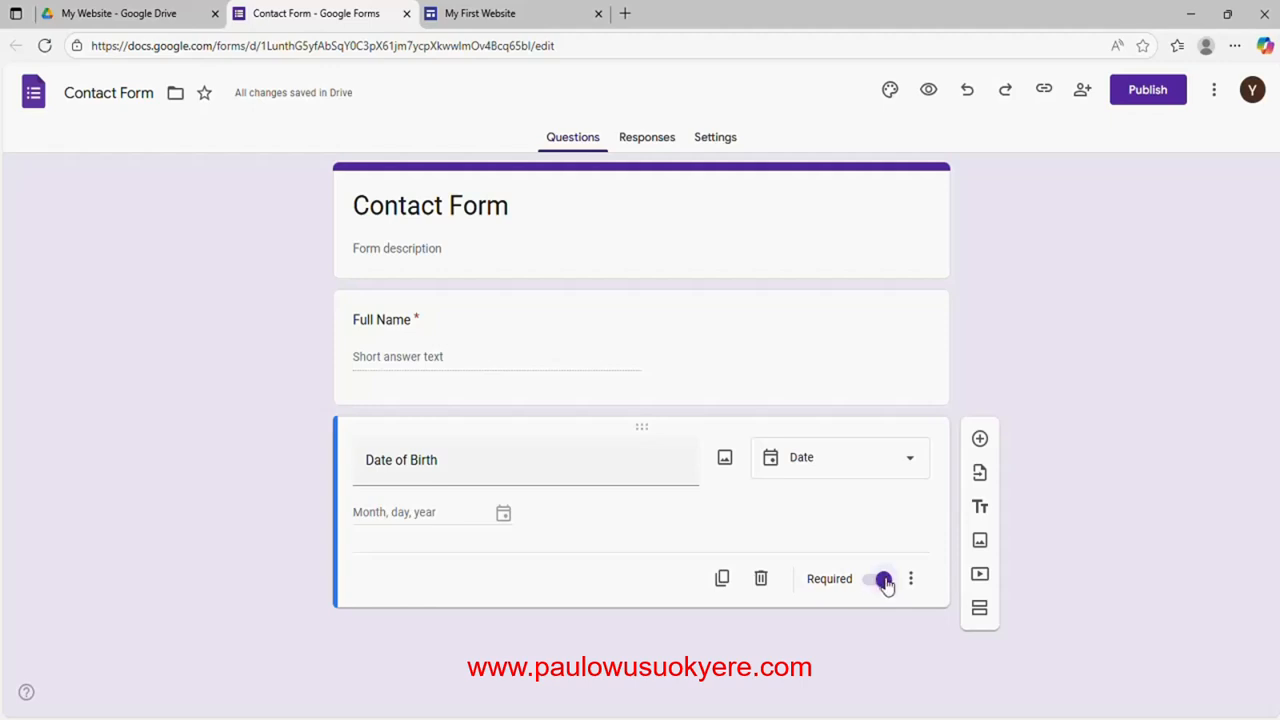
left_click(884, 582)
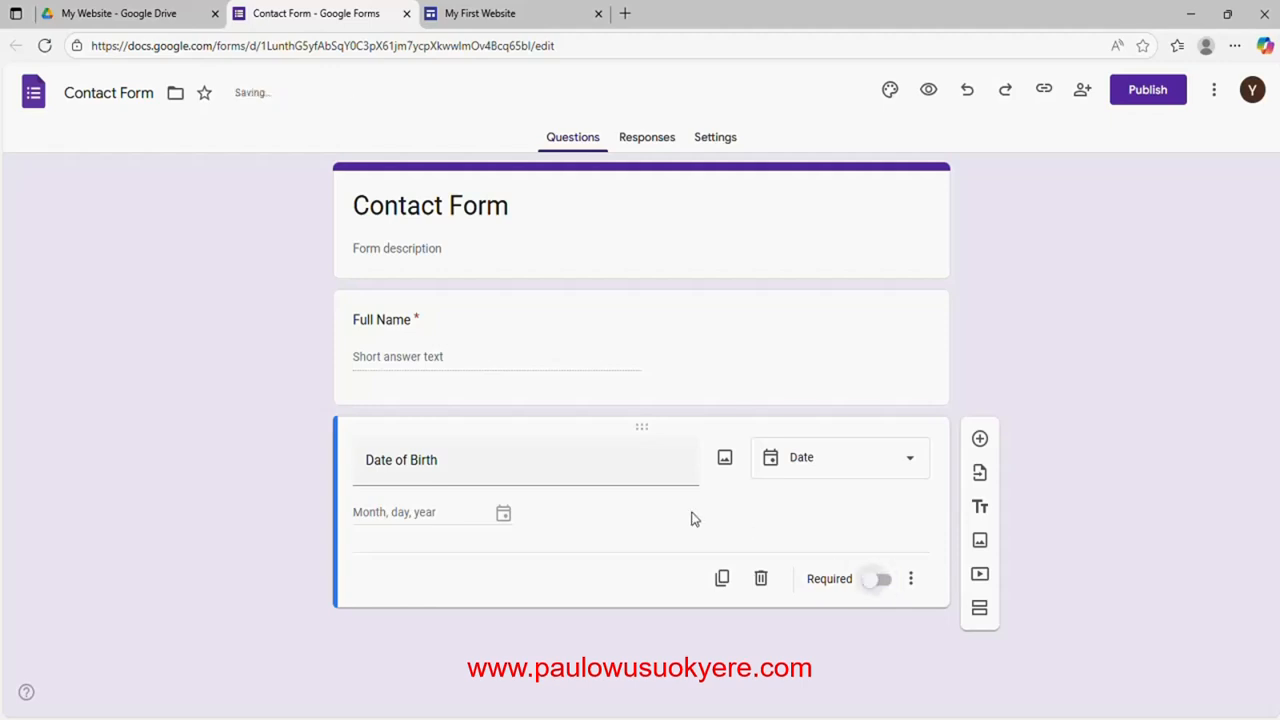
Add a question named "Phone Number" with the Short answer type below the Date of Birth question.
left_click(980, 440)
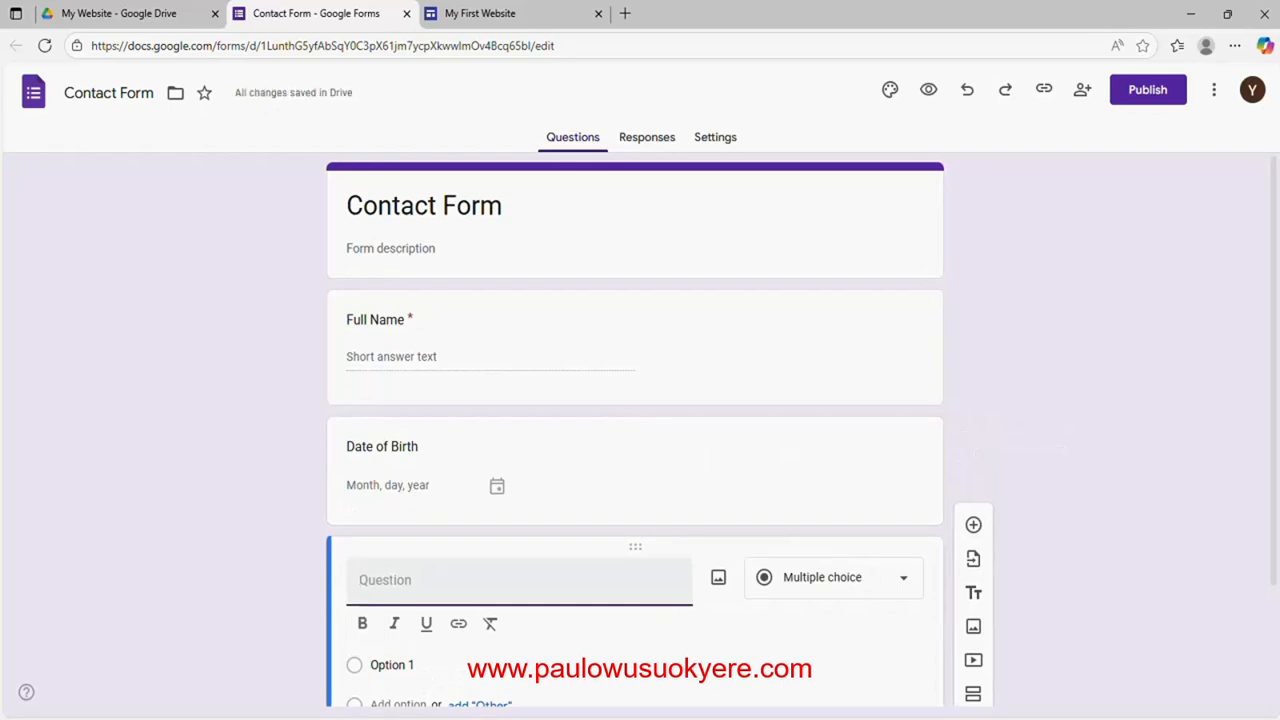
type("Phone um")
key("BackSpace")
key("BackSpace")
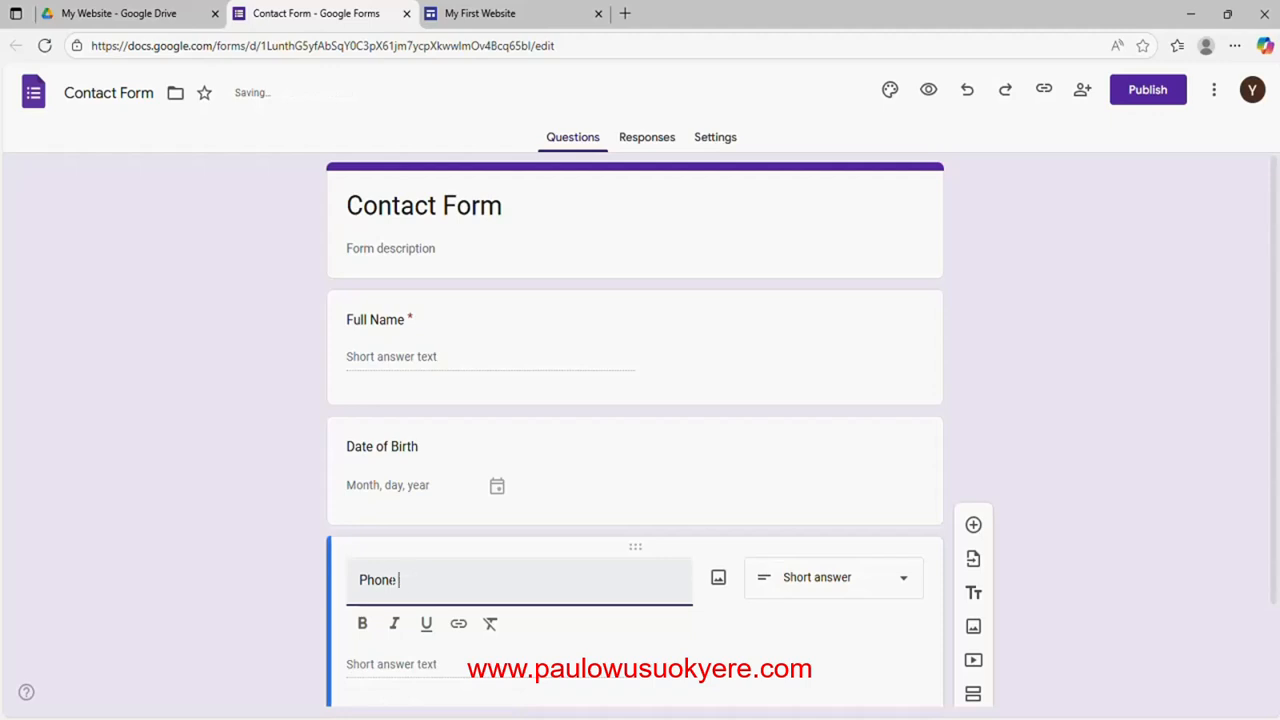
type("Number")
left_click(905, 586)
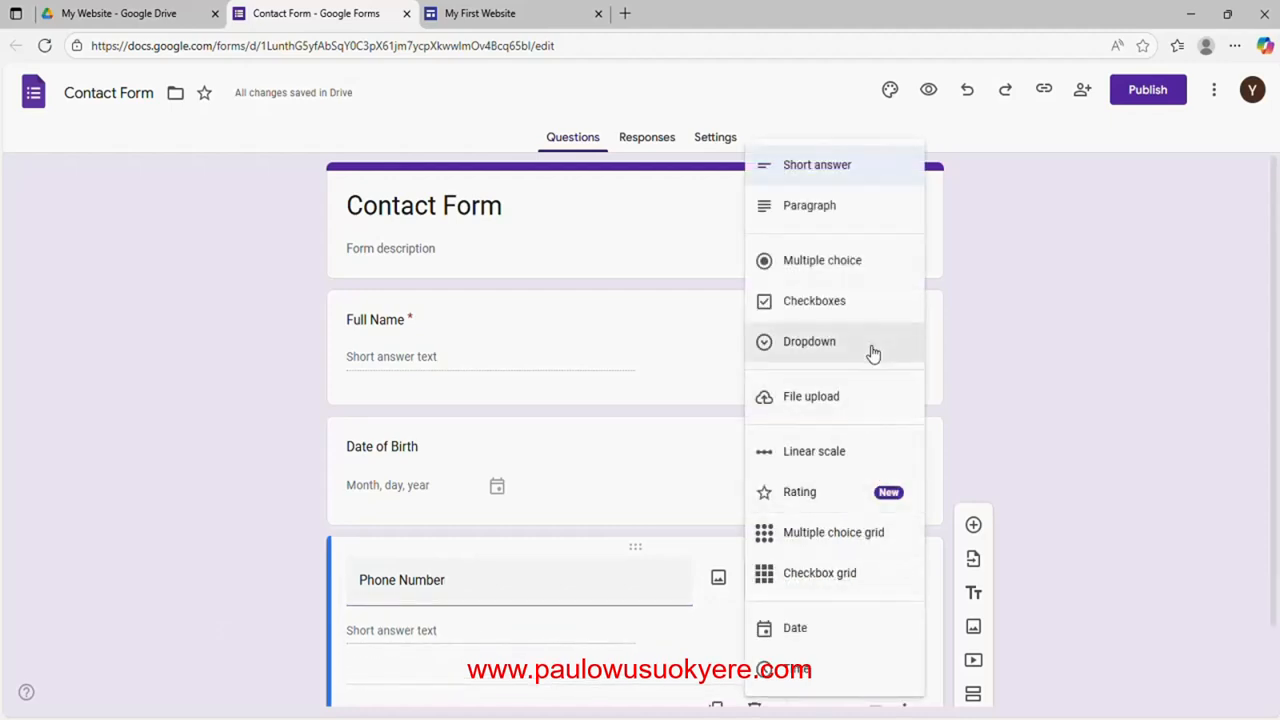
left_click(817, 170)
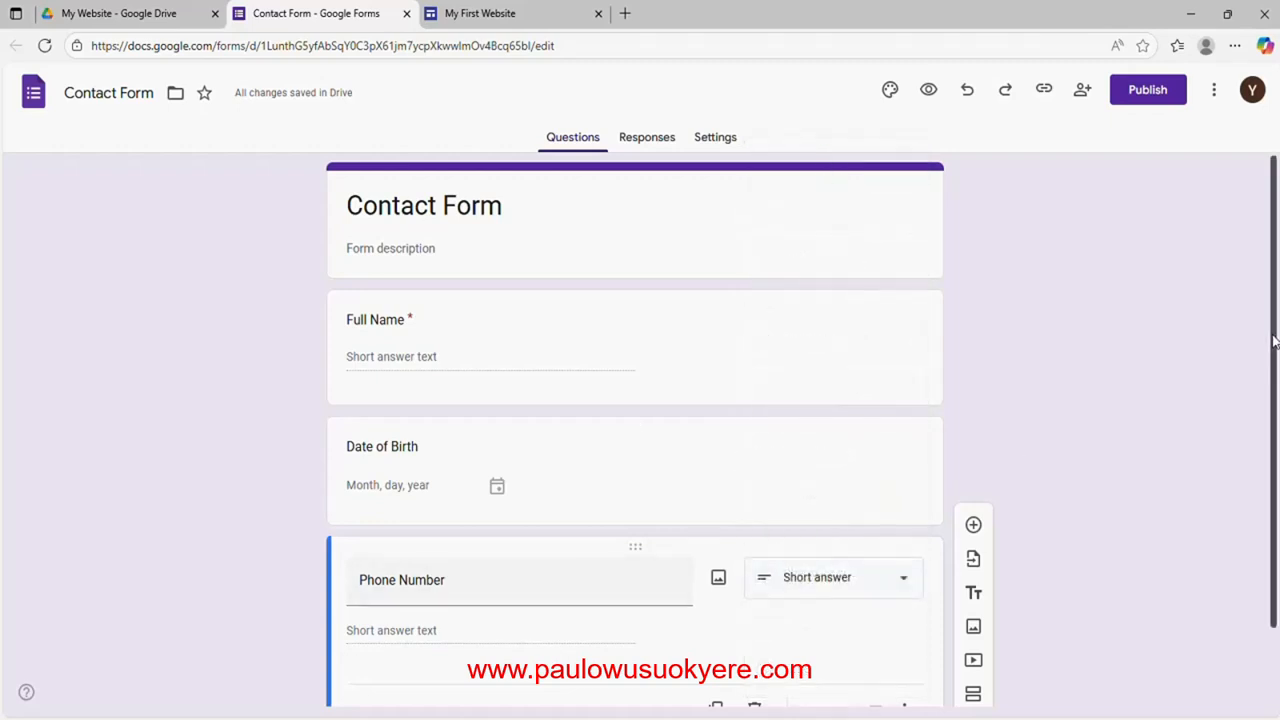
Add a question named "Message" with the Paragraph answer type below the Phone Number question.
left_click_drag(1273, 342, 1273, 418)
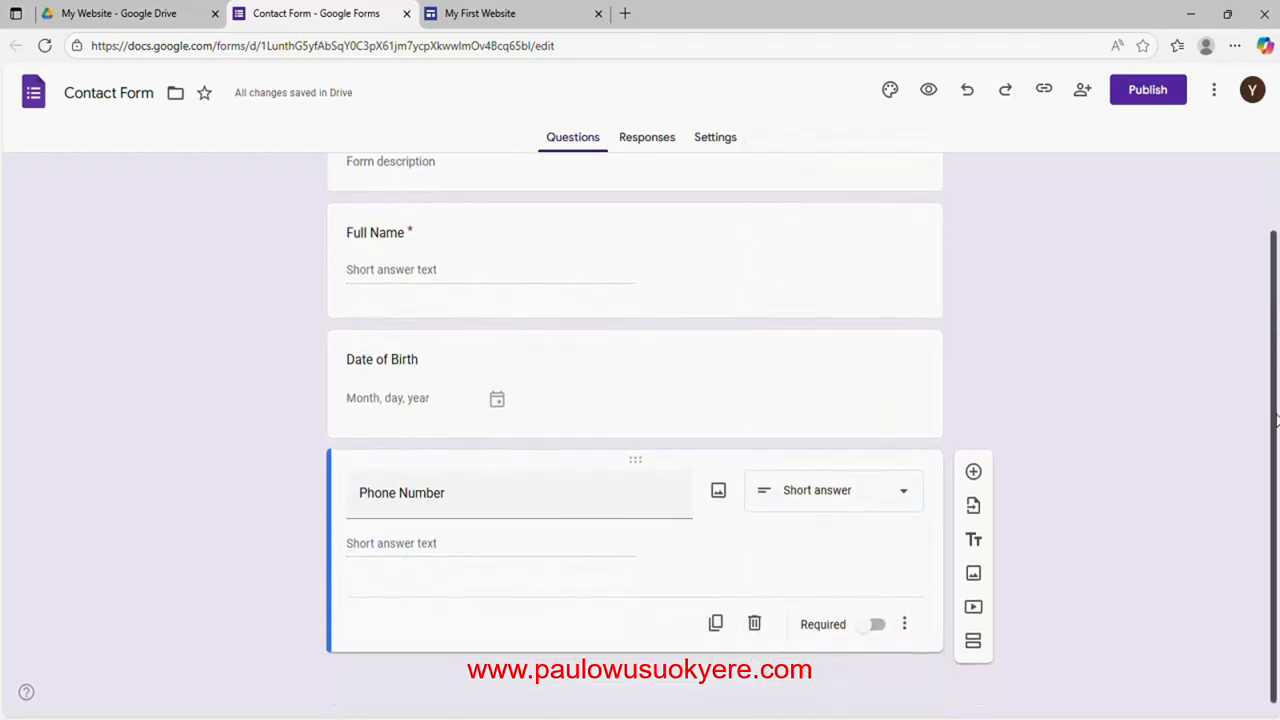
left_click(973, 474)
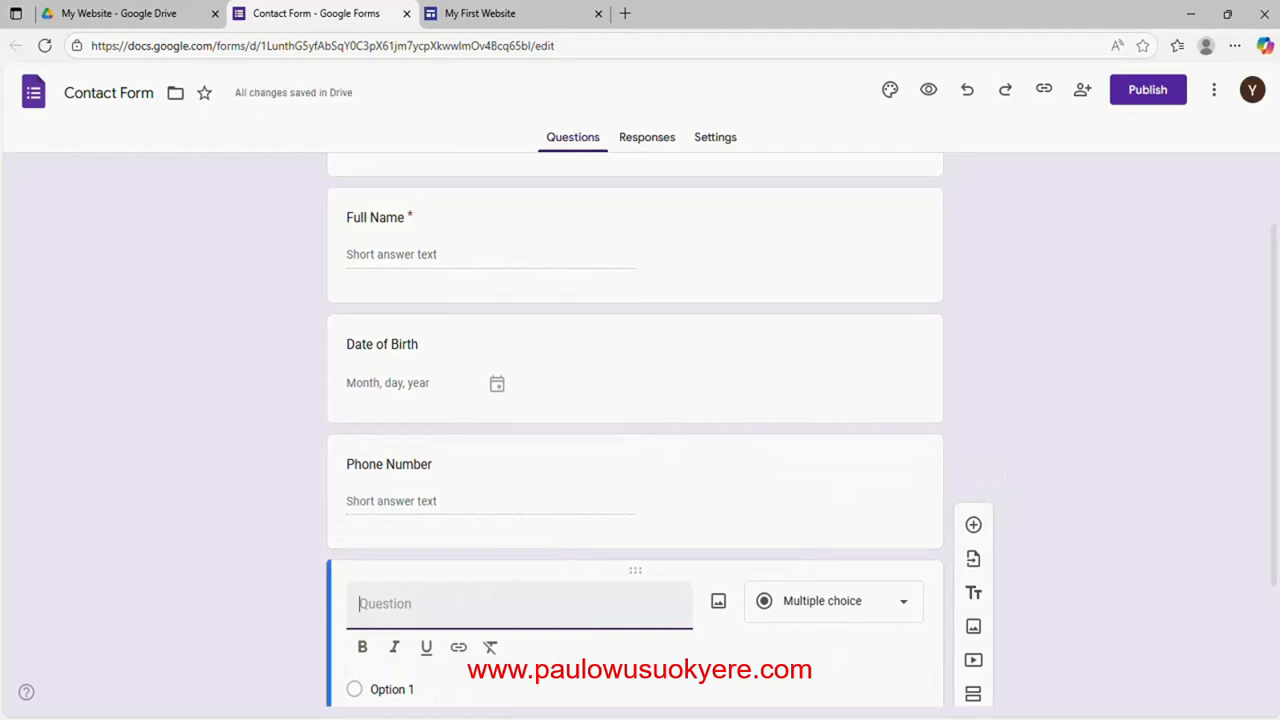
type("Message")
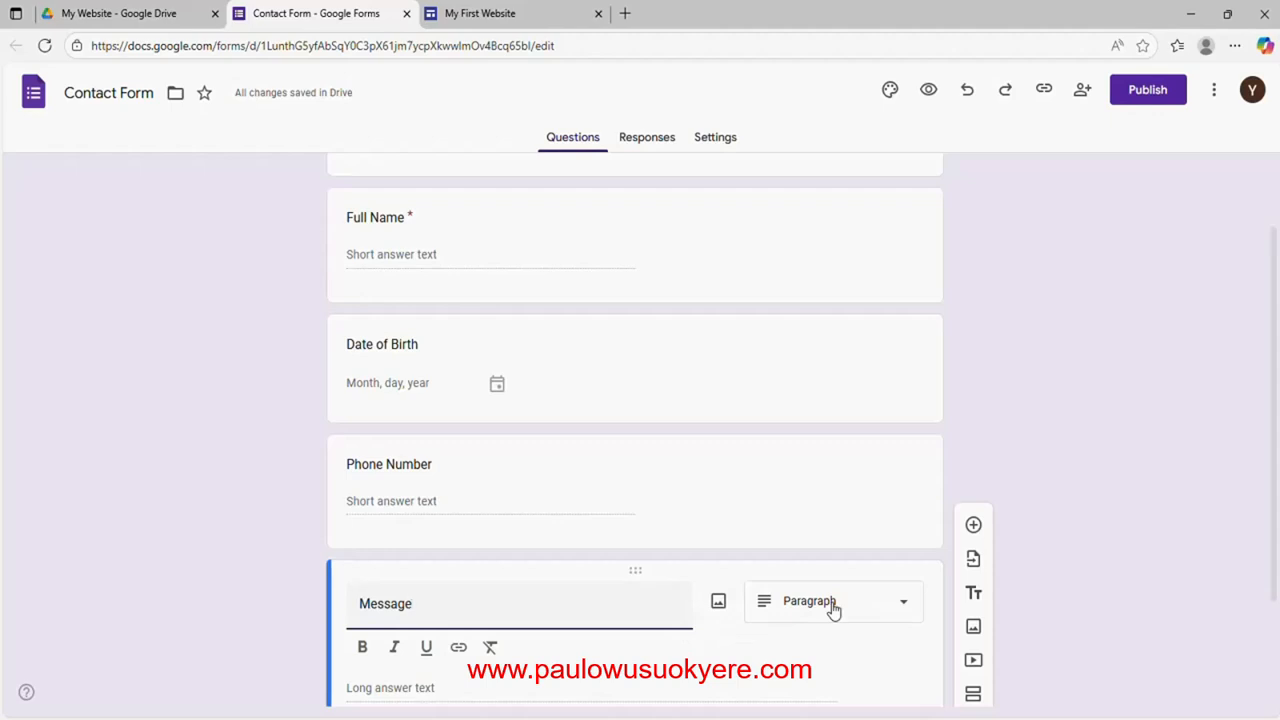
left_click(901, 608)
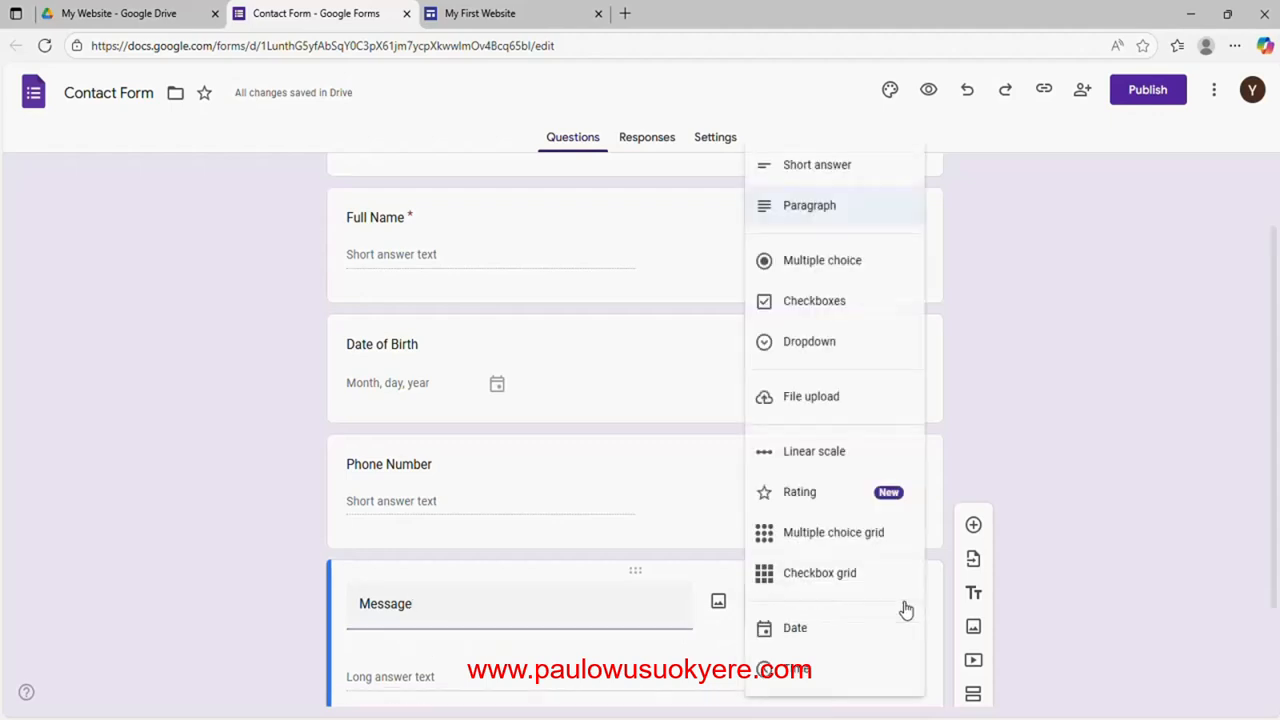
left_click(817, 212)
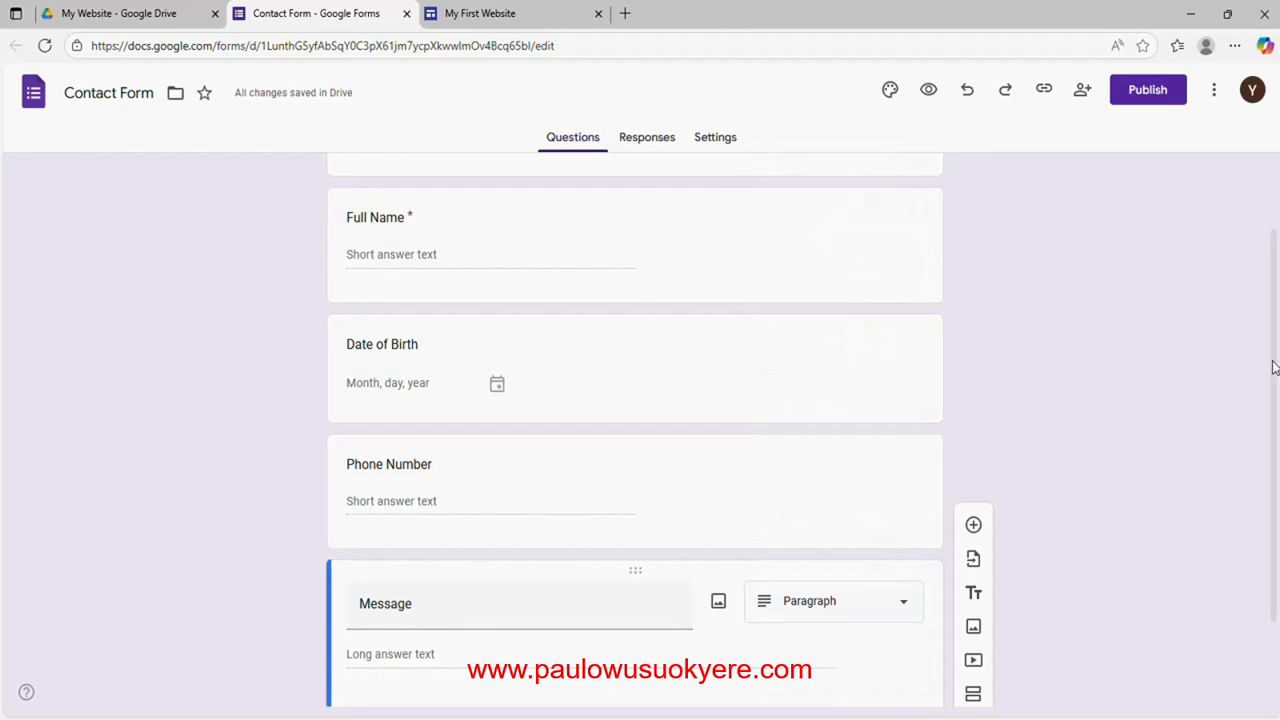
Review the form's responses, settings and finished question list, and close the form to return to the My Website folder.
scroll(1274, 363, "up", 1)
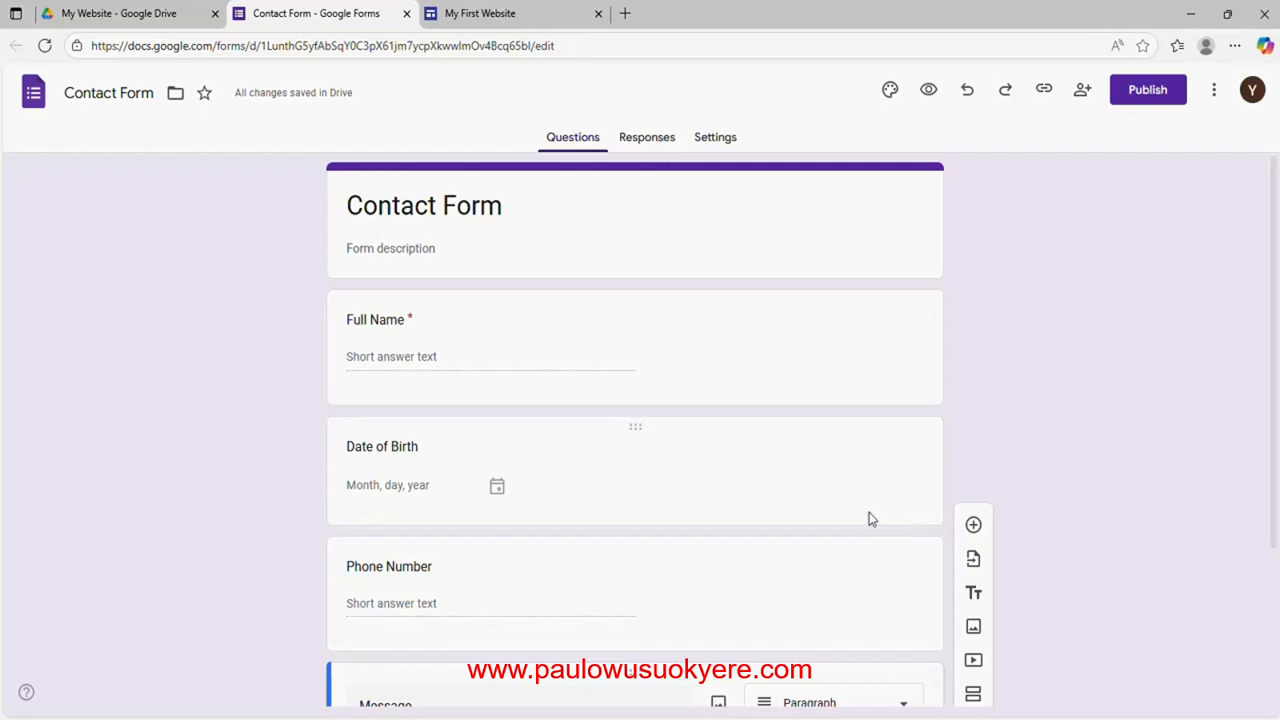
left_click(647, 140)
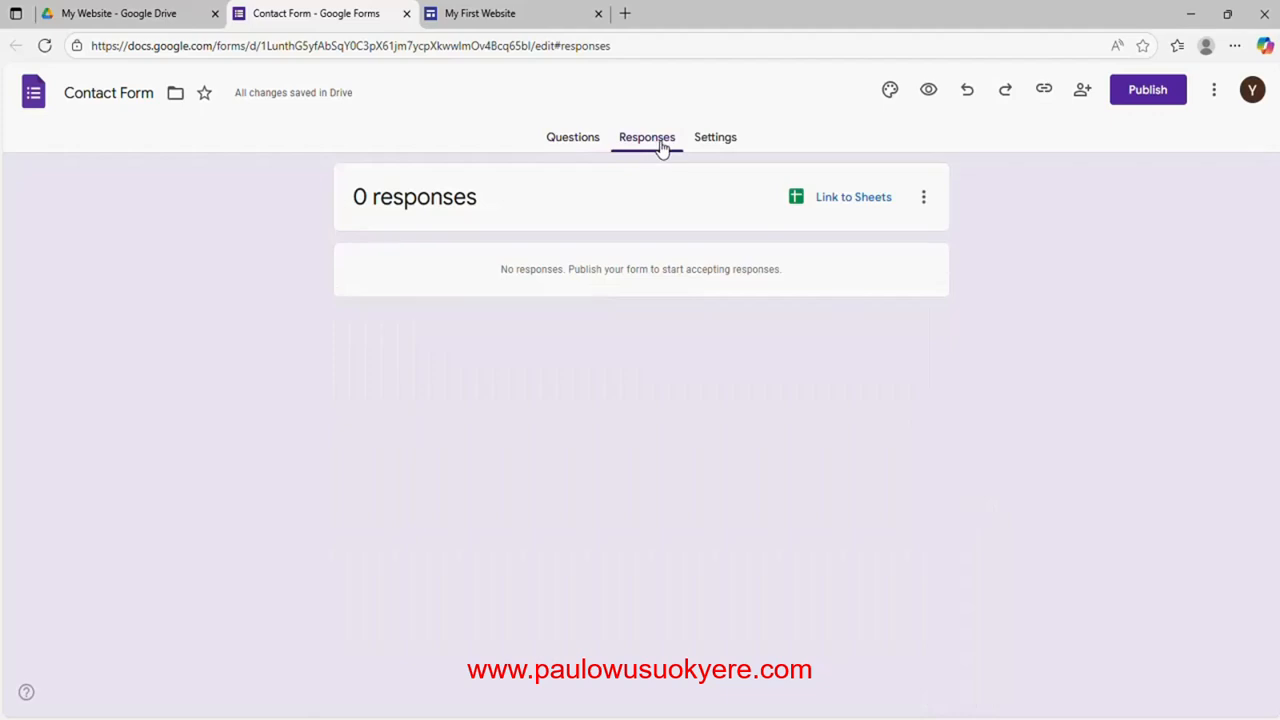
left_click(714, 140)
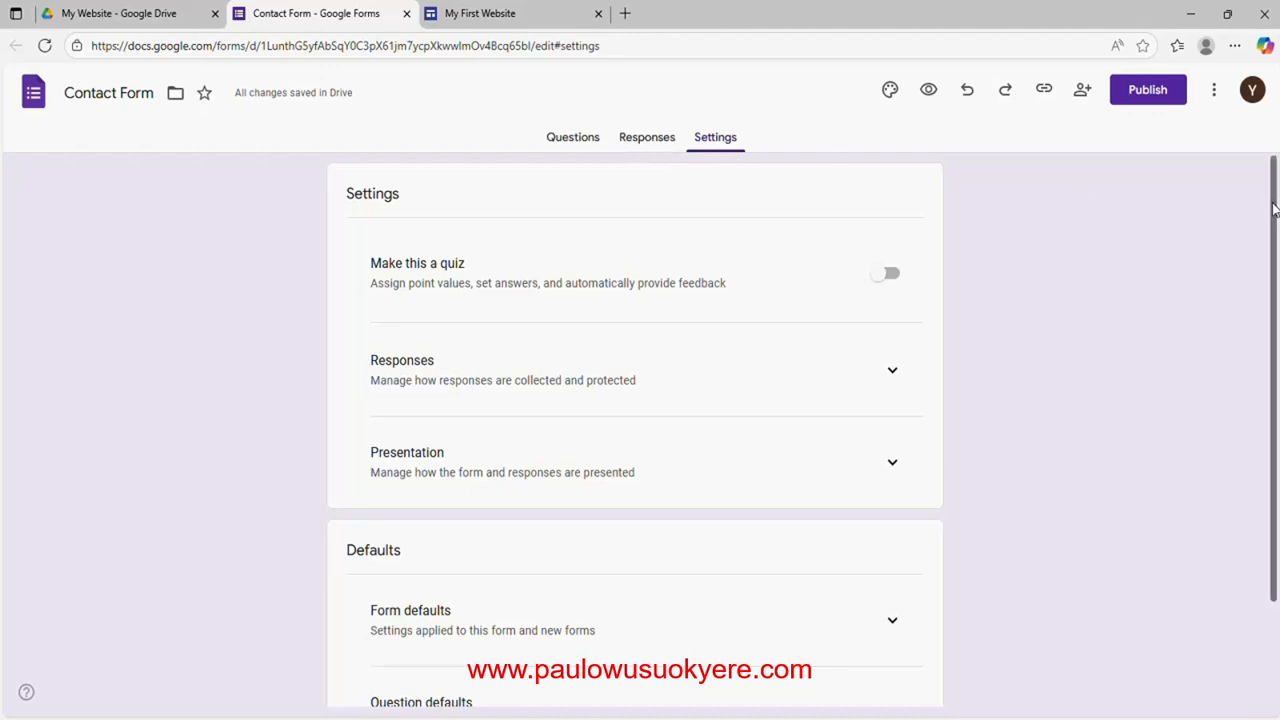
left_click_drag(1274, 200, 1276, 252)
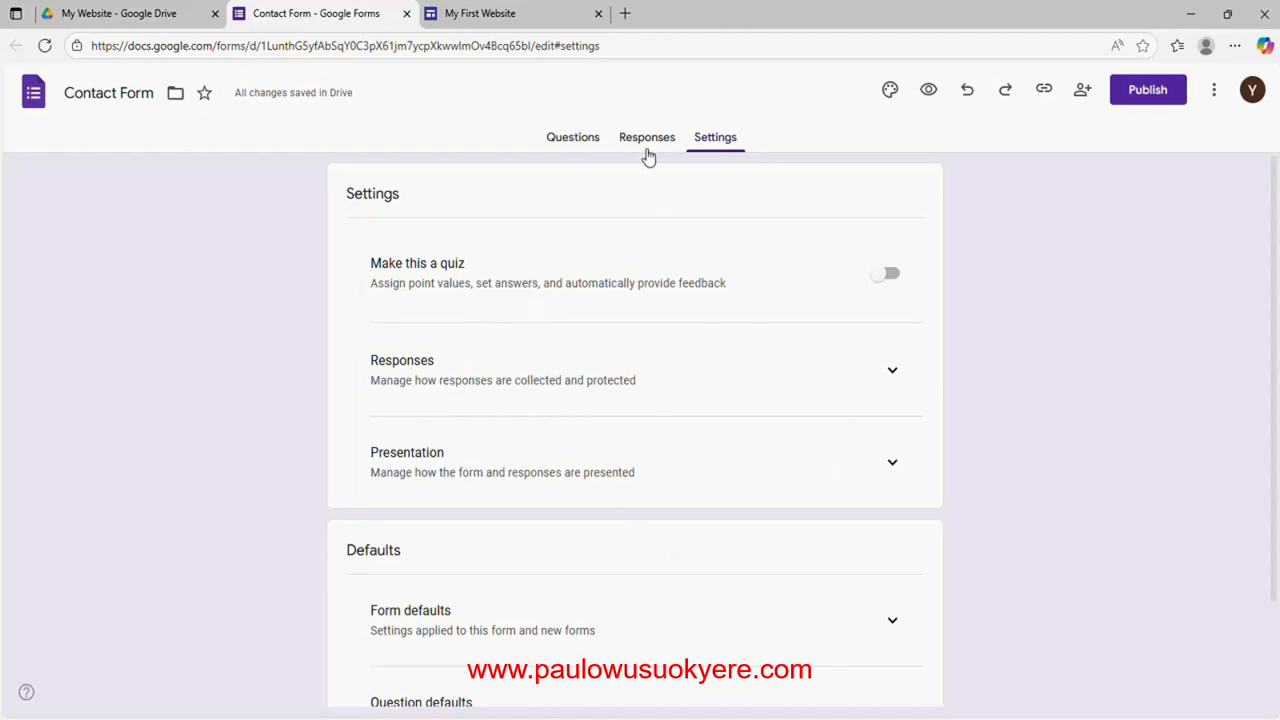
left_click(645, 146)
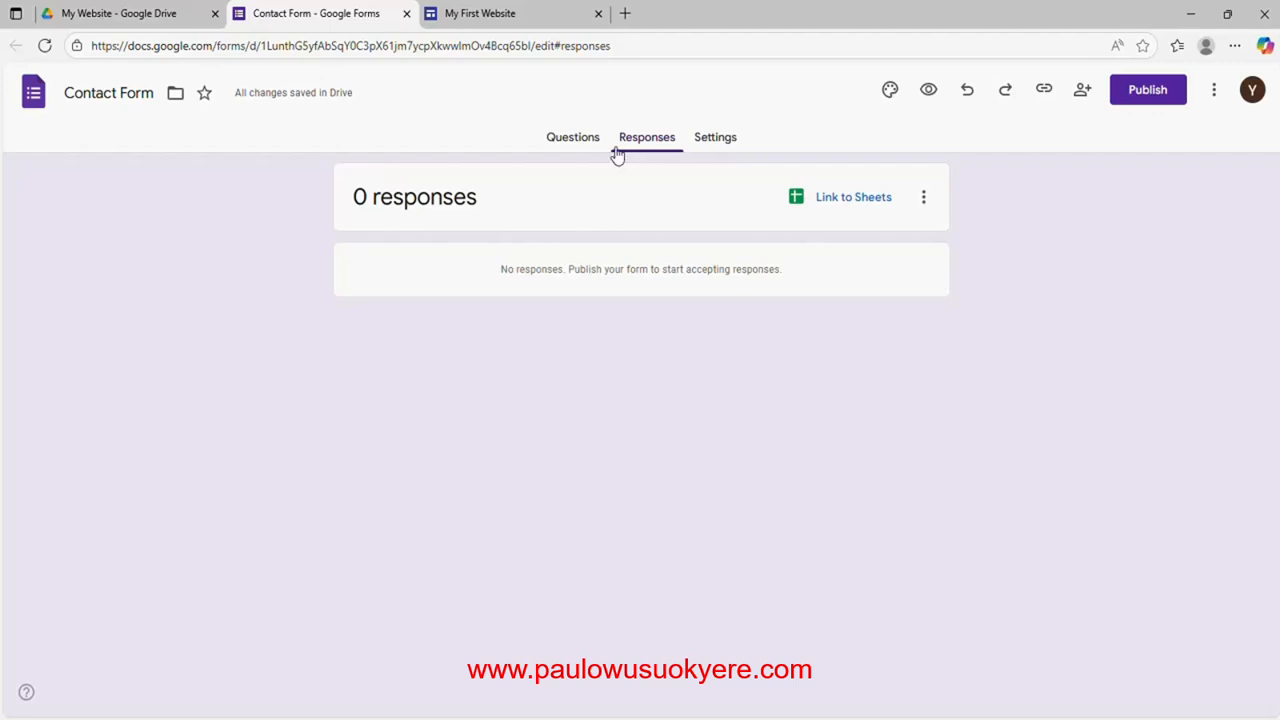
left_click(576, 143)
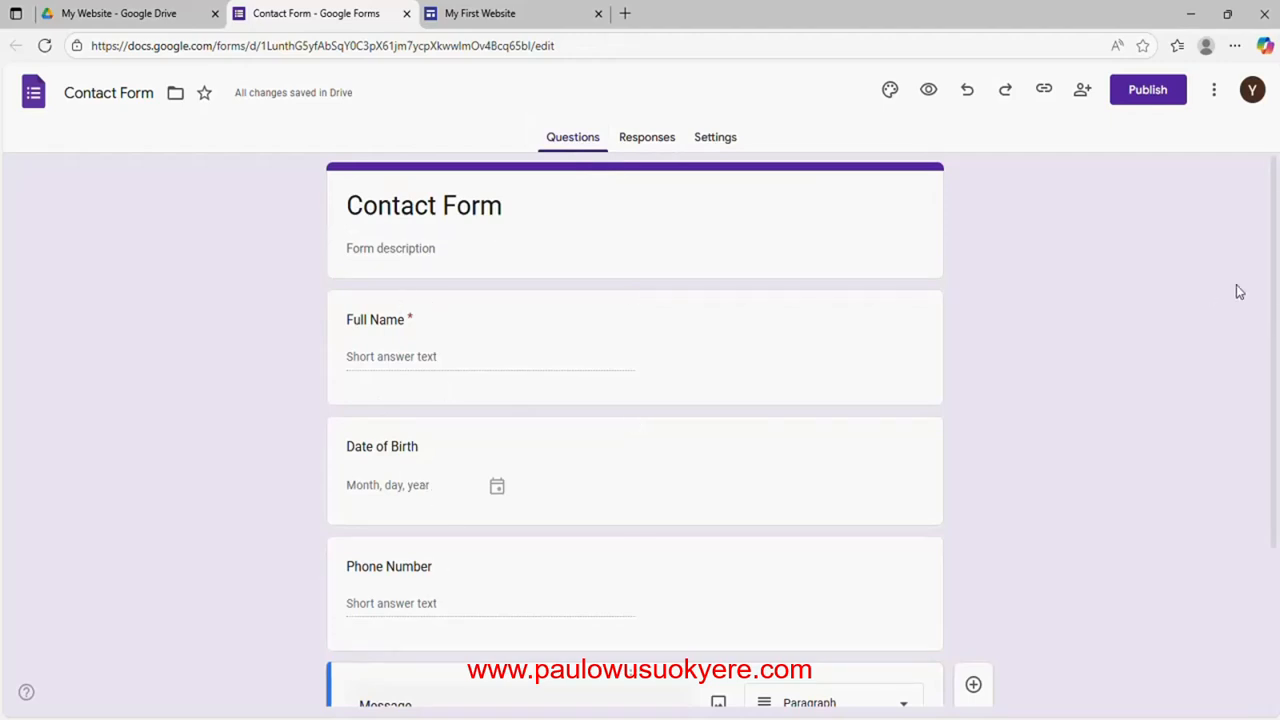
scroll(1274, 310, "down", 2)
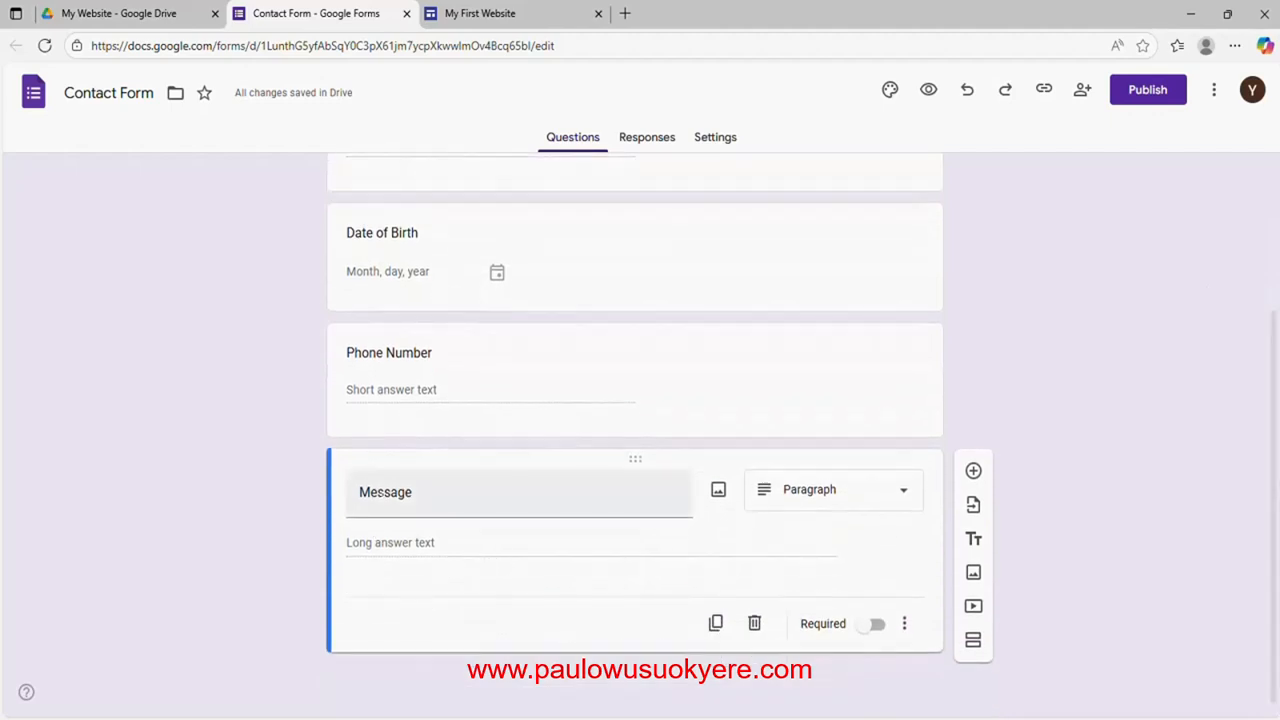
left_click(406, 14)
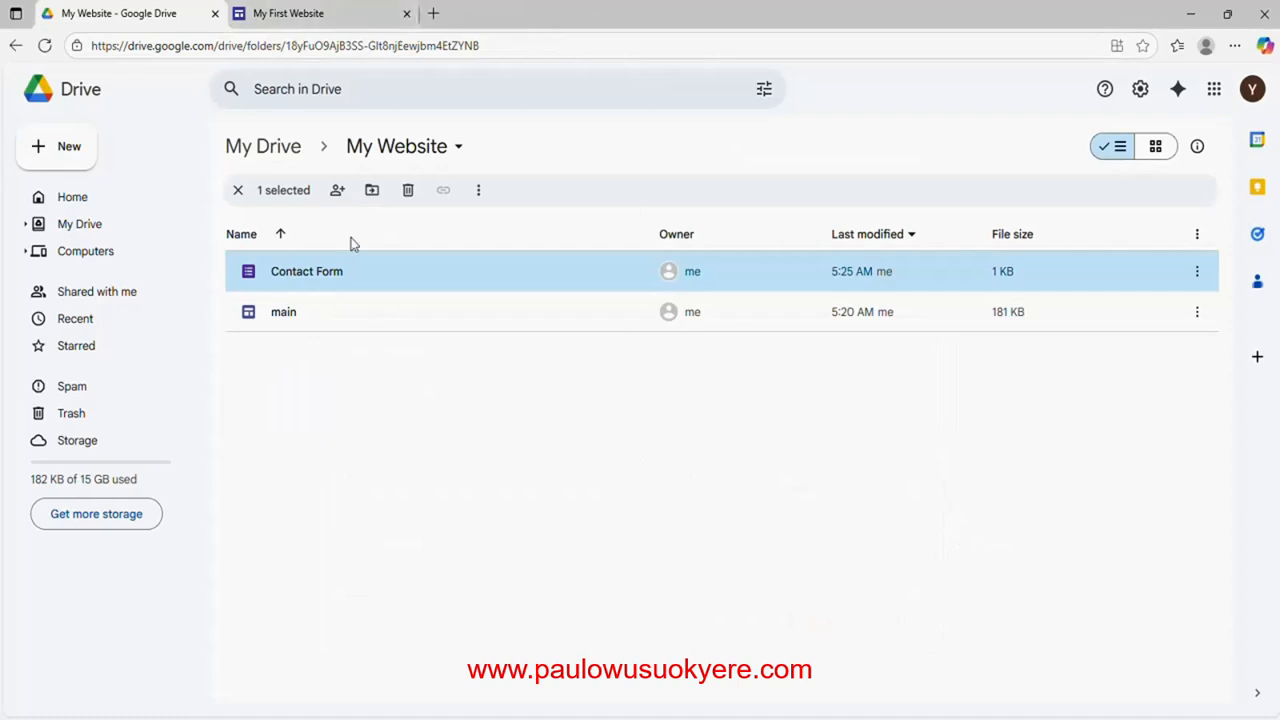